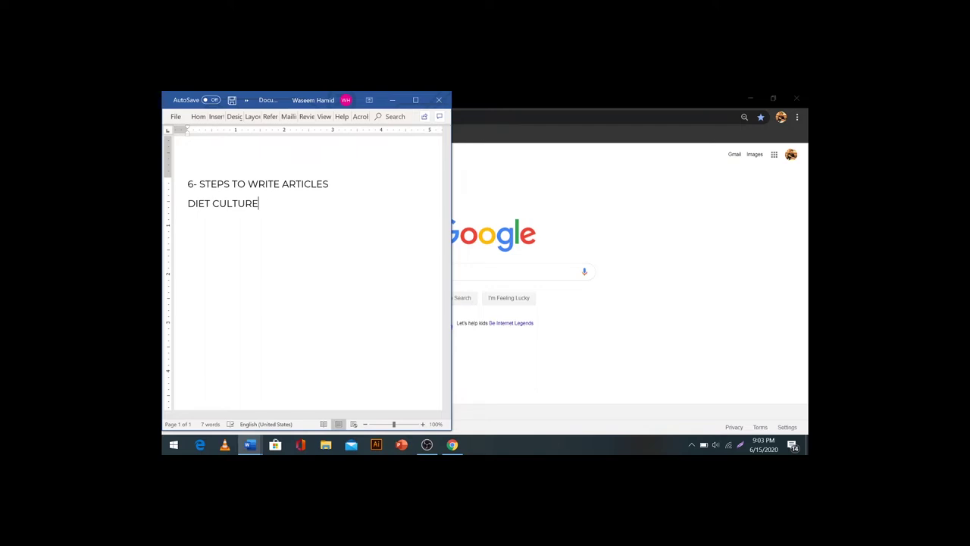
- Complete the topic line as "DIET CULTURE: NEGATIVE CONNOTATIONS" and start a numbered list below it with "RESEARCH"
{"action": "type", "text": ": NEGATIVE CONNOTATIONS"}
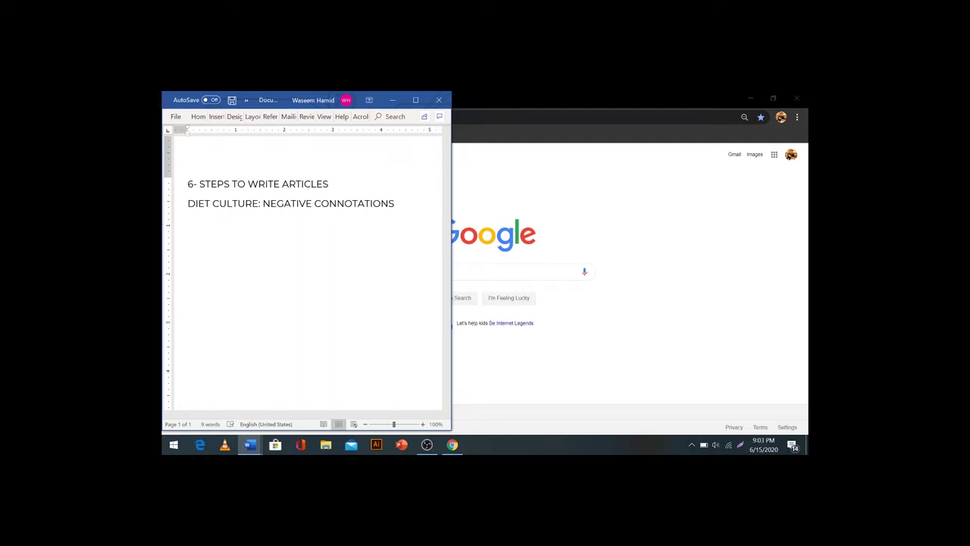
{"action": "key", "text": "Return"}
{"action": "type", "text": "1. RESEARCH"}
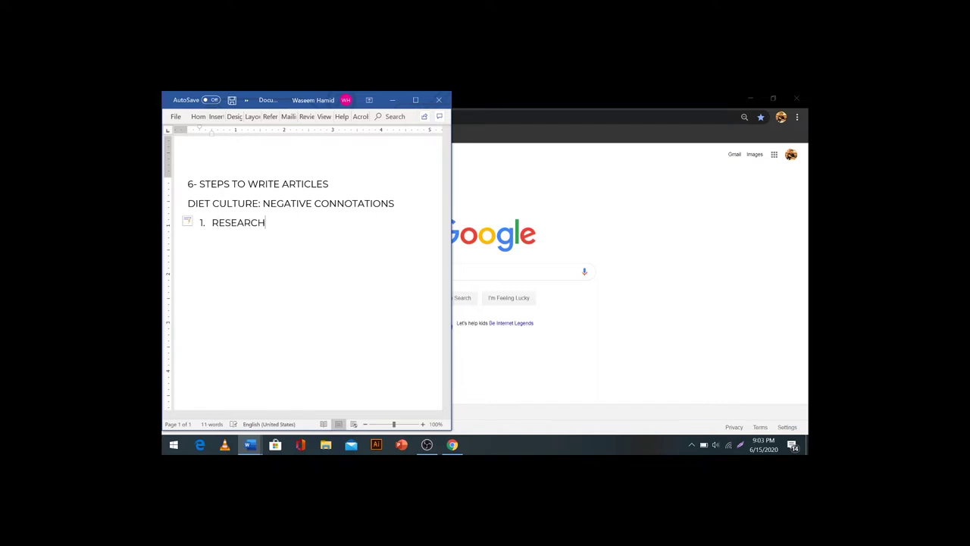
- Switch to Chrome and search Google for "negative effects of dieting"
{"action": "key", "text": "alt+Tab"}
{"action": "key", "text": "alt+Tab"}
{"action": "key", "text": "alt+Tab"}
{"action": "key", "text": "Tab"}
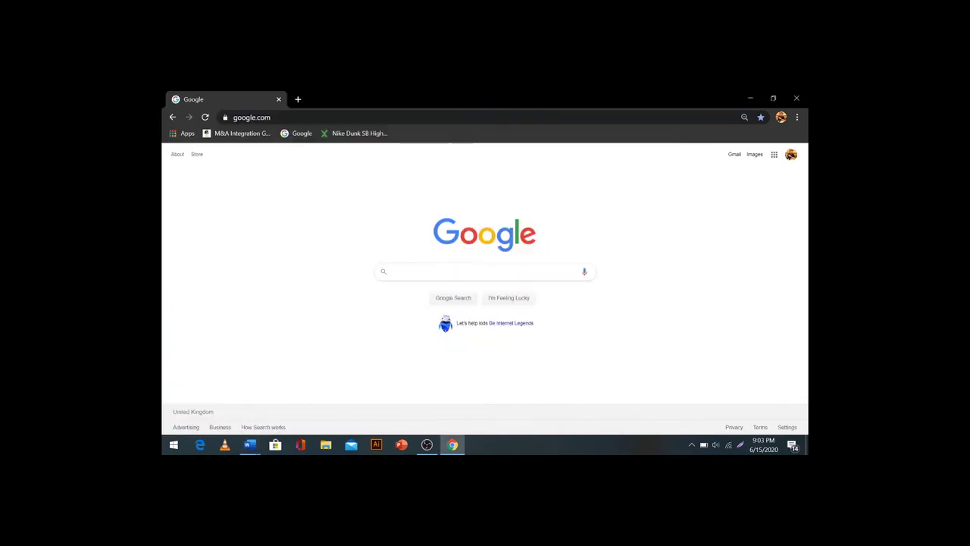
{"action": "left_click", "coordinate": [394, 271]}
{"action": "type", "text": "NEGAT"}
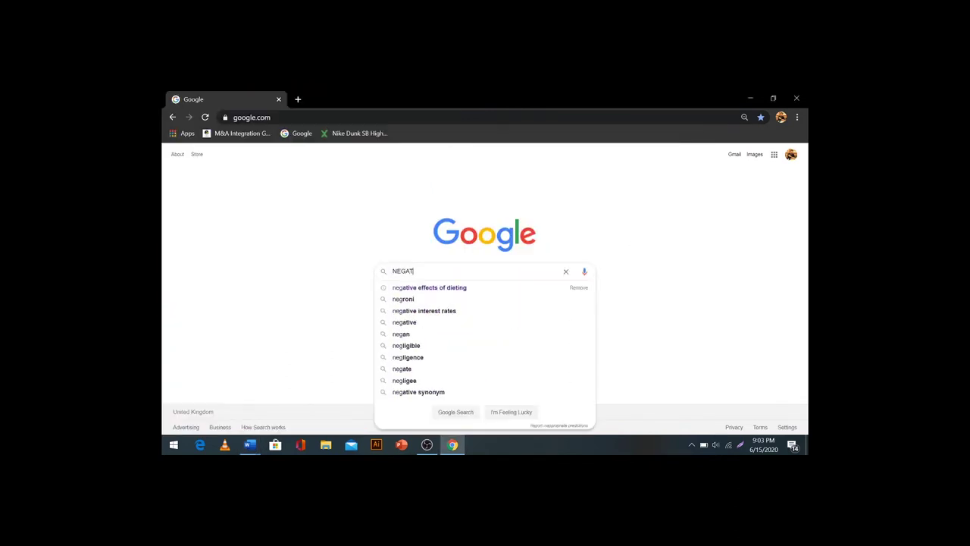
{"action": "type", "text": "IVE EFFECTS OF"}
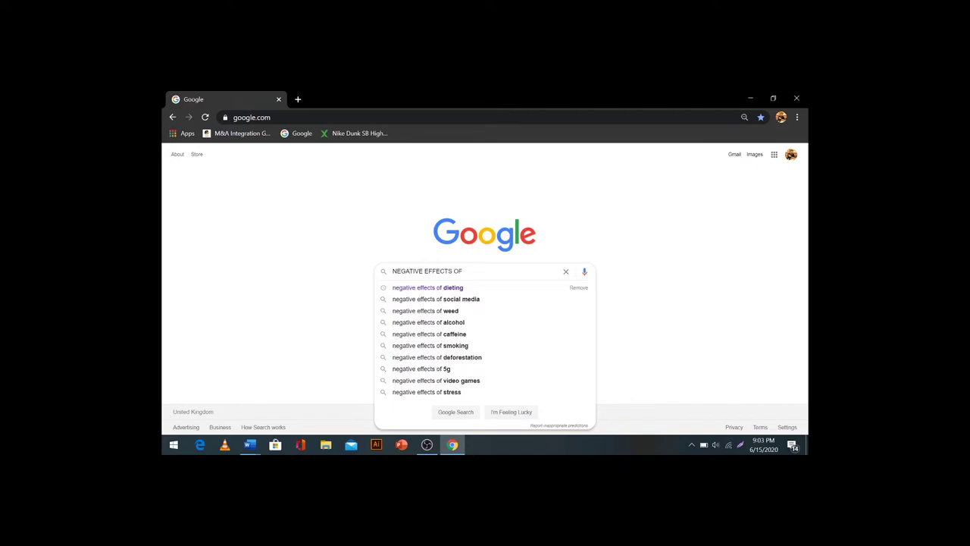
{"action": "key", "text": "Down"}
{"action": "key", "text": "Return"}
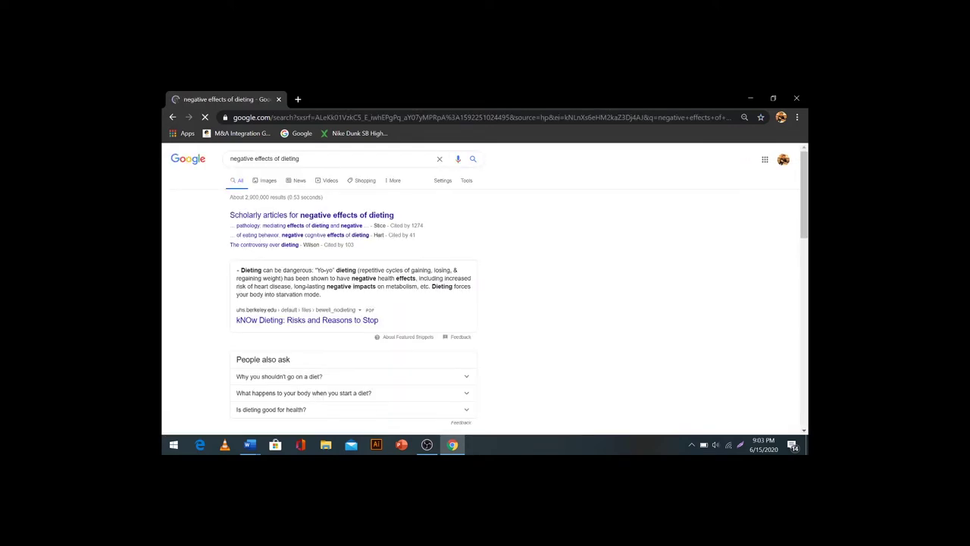
- Open the Refinery29, "4 Hidden Dangers of Dieting" and Healthline yo-yo dieting results in separate new tabs
{"action": "scroll", "coordinate": [316, 218], "scroll_direction": "down", "scroll_amount": 3}
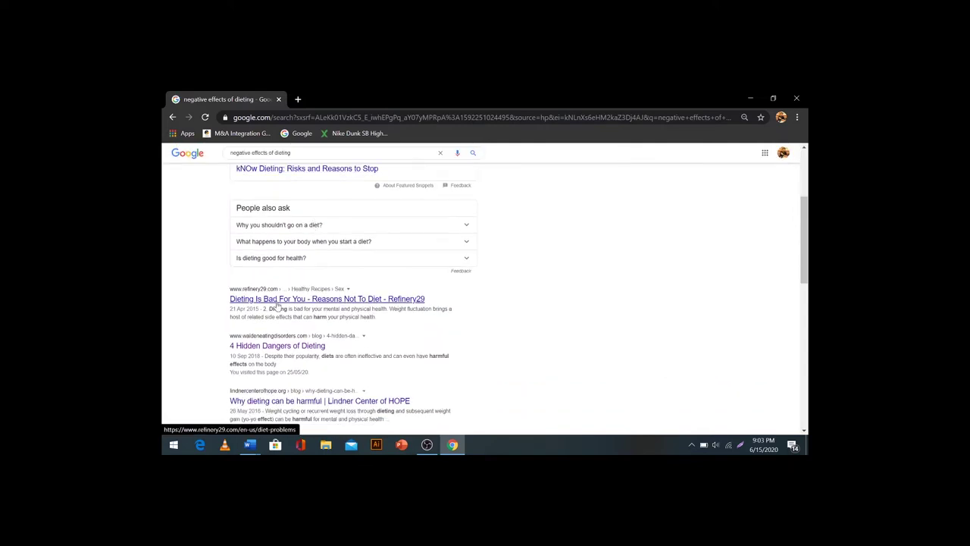
{"action": "right_click", "coordinate": [277, 303]}
{"action": "left_click", "coordinate": [300, 310]}
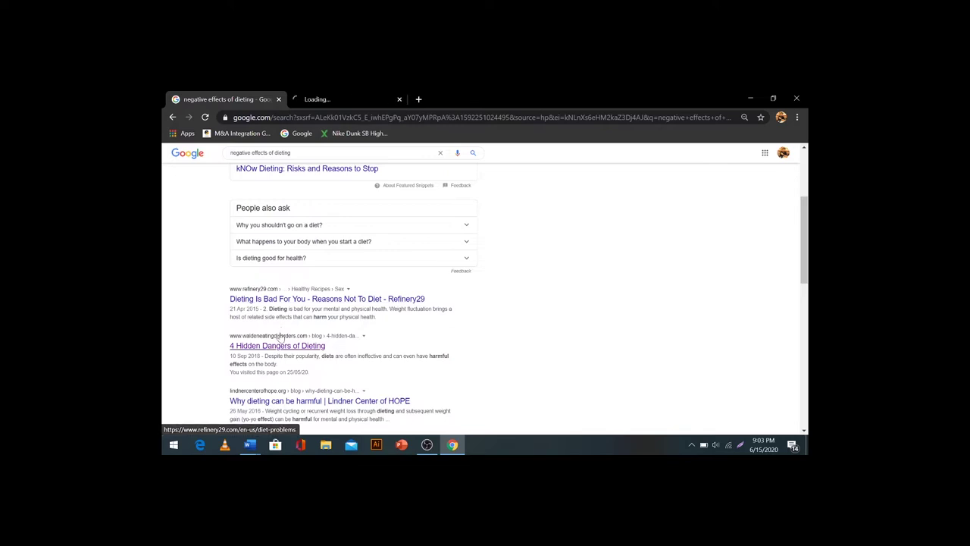
{"action": "right_click", "coordinate": [258, 351]}
{"action": "left_click", "coordinate": [286, 357]}
{"action": "left_click_drag", "start_coordinate": [222, 350], "coordinate": [270, 348]}
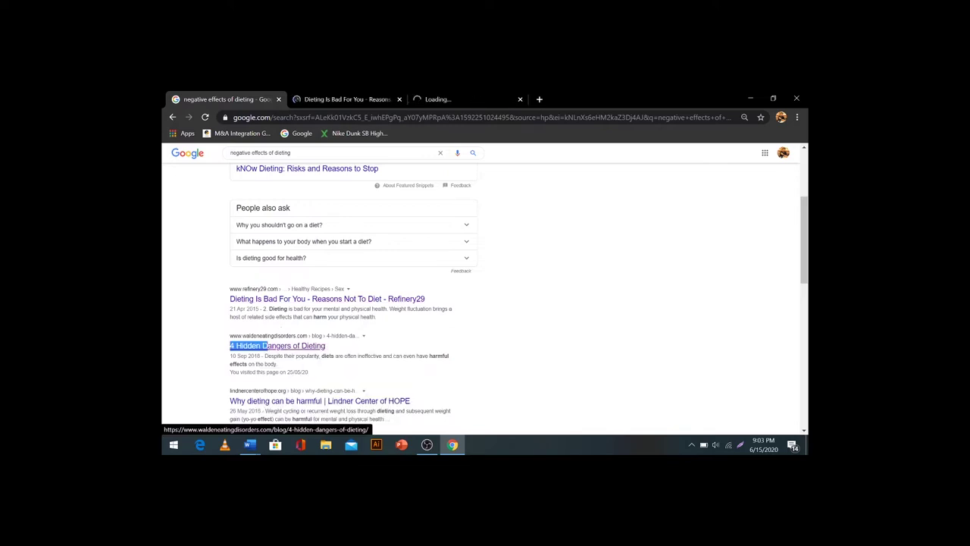
{"action": "scroll", "coordinate": [208, 340], "scroll_direction": "down", "scroll_amount": 3}
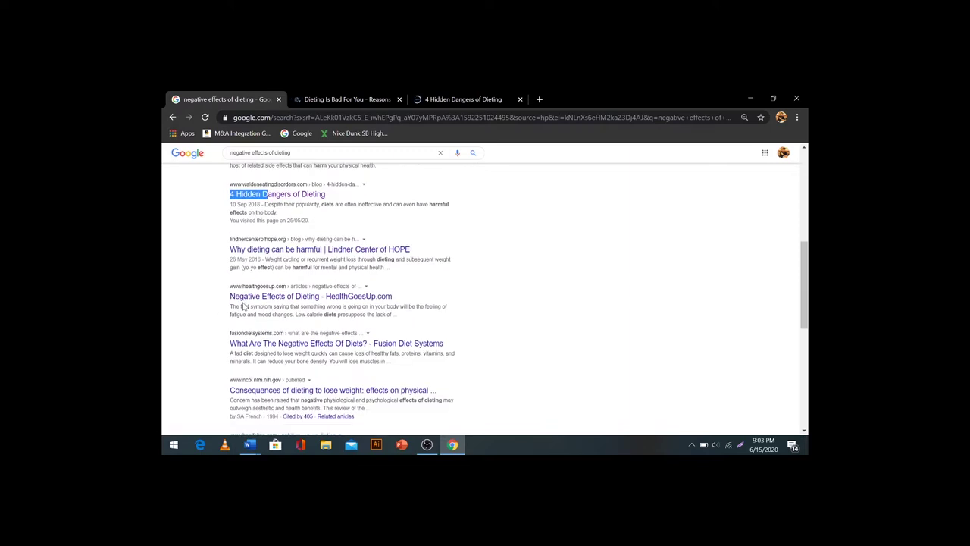
{"action": "scroll", "coordinate": [296, 300], "scroll_direction": "down", "scroll_amount": 1}
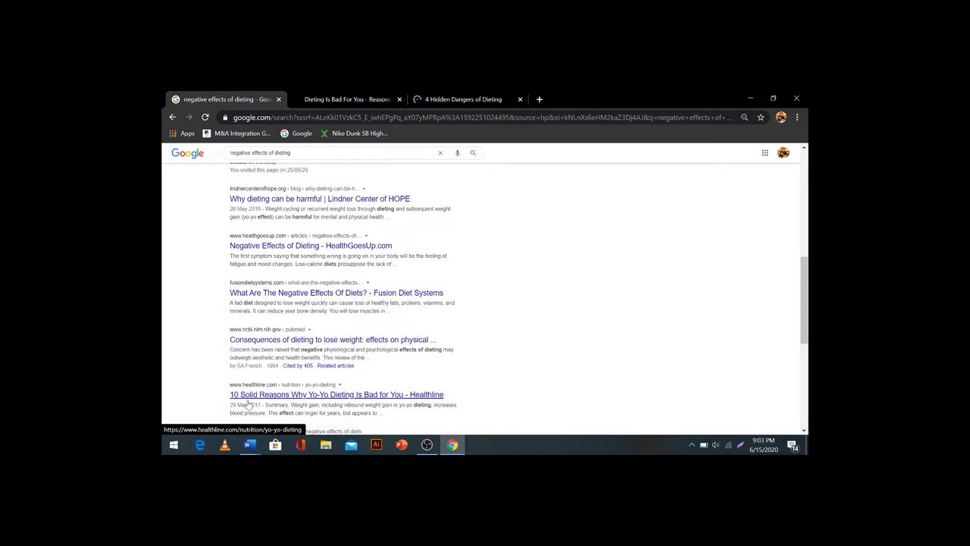
{"action": "right_click", "coordinate": [248, 398]}
{"action": "left_click", "coordinate": [289, 313]}
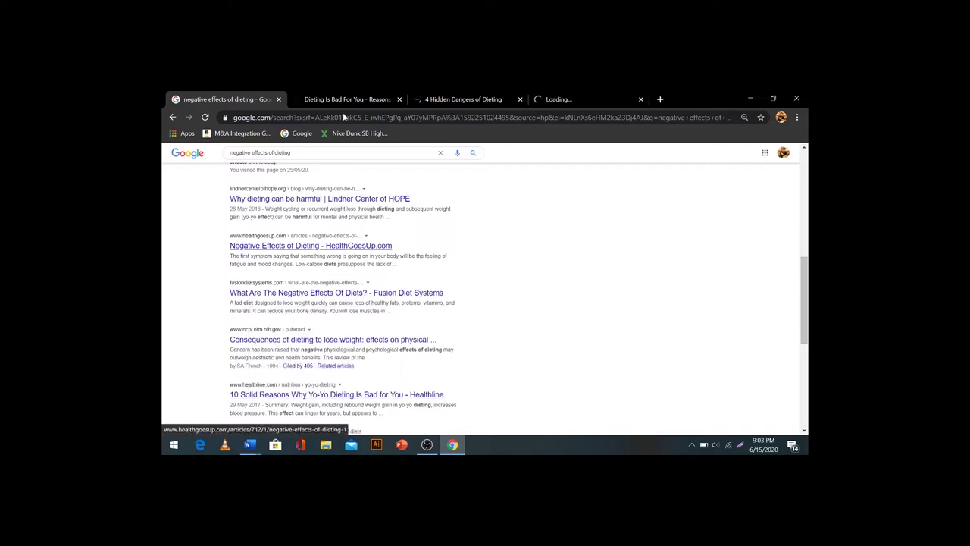
- Accept the cookies on the Refinery29 article and skim its reasons against dieting
{"action": "left_click", "coordinate": [357, 99]}
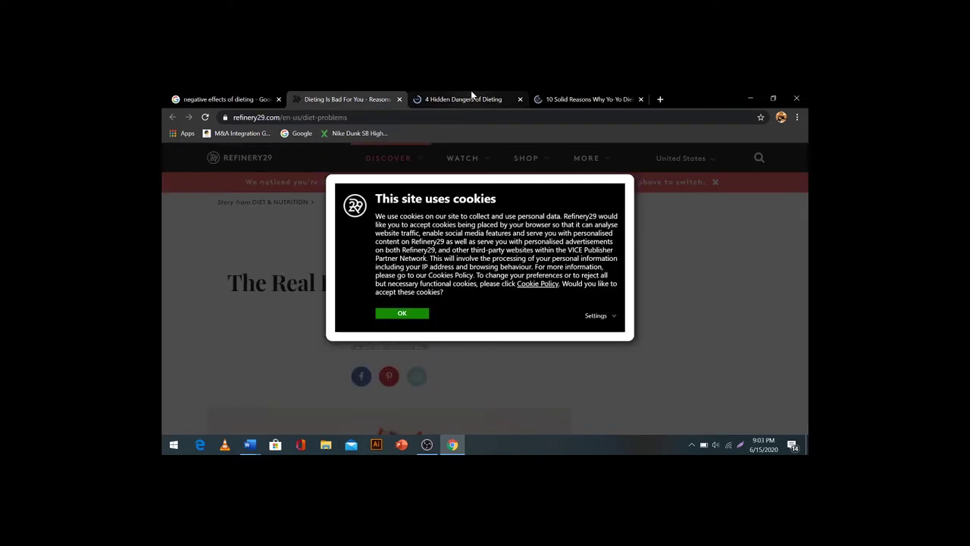
{"action": "left_click", "coordinate": [401, 313]}
{"action": "scroll", "coordinate": [448, 286], "scroll_direction": "down", "scroll_amount": 2}
{"action": "scroll", "coordinate": [447, 286], "scroll_direction": "down", "scroll_amount": 2}
{"action": "scroll", "coordinate": [448, 286], "scroll_direction": "up", "scroll_amount": 2}
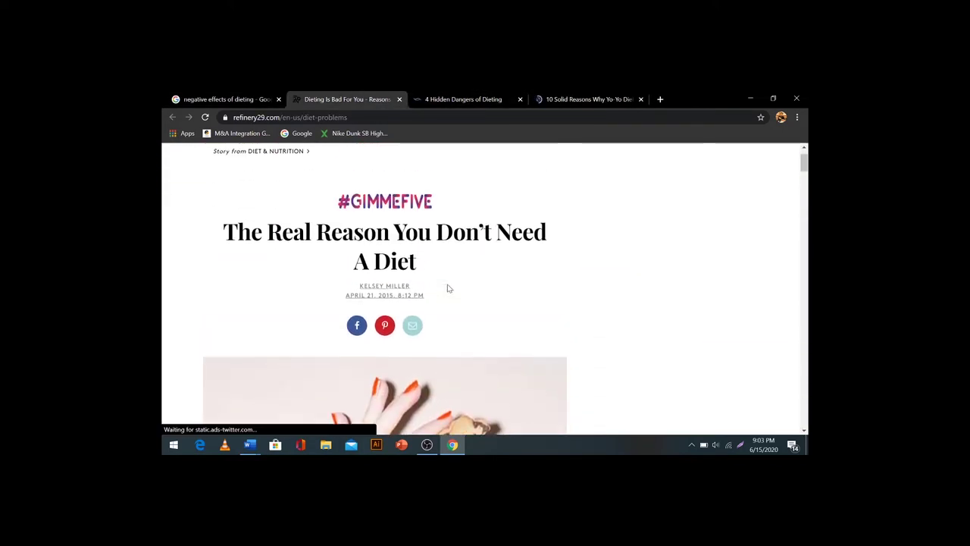
{"action": "scroll", "coordinate": [448, 288], "scroll_direction": "down", "scroll_amount": 5}
{"action": "scroll", "coordinate": [448, 288], "scroll_direction": "down", "scroll_amount": 10}
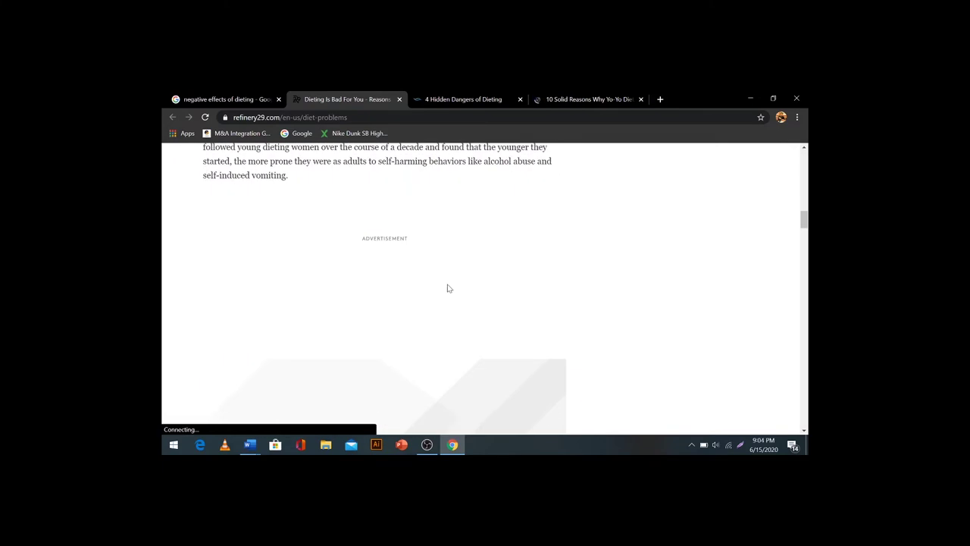
{"action": "scroll", "coordinate": [447, 288], "scroll_direction": "up", "scroll_amount": 5}
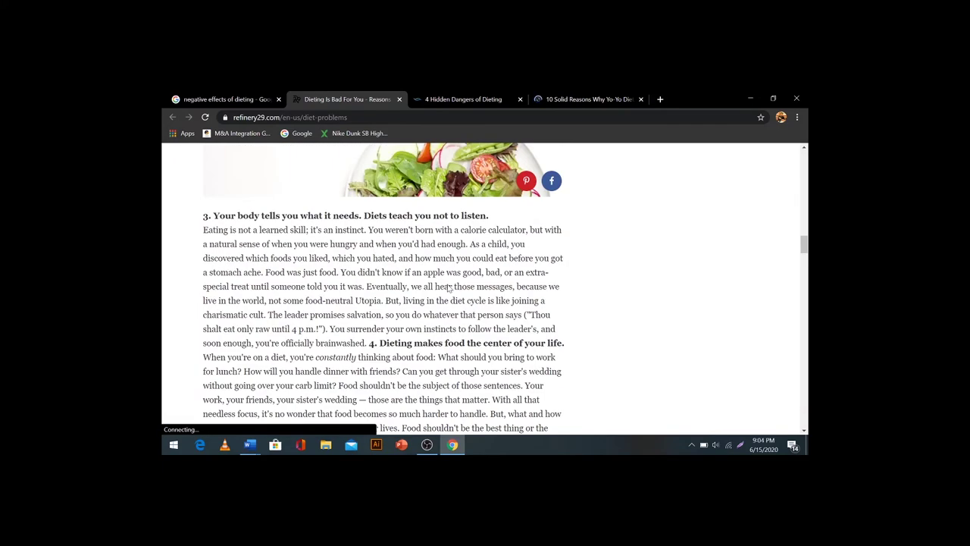
{"action": "scroll", "coordinate": [448, 287], "scroll_direction": "up", "scroll_amount": 6}
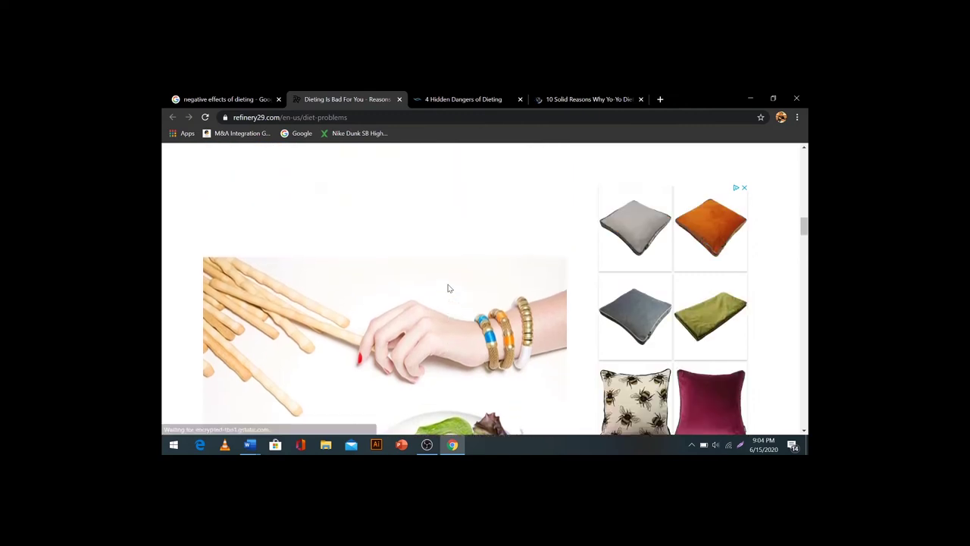
- Skim the "4 Hidden Dangers of Dieting" and Healthline yo-yo dieting articles and return to the Refinery29 article
{"action": "left_click", "coordinate": [460, 94]}
{"action": "scroll", "coordinate": [508, 257], "scroll_direction": "down", "scroll_amount": 8}
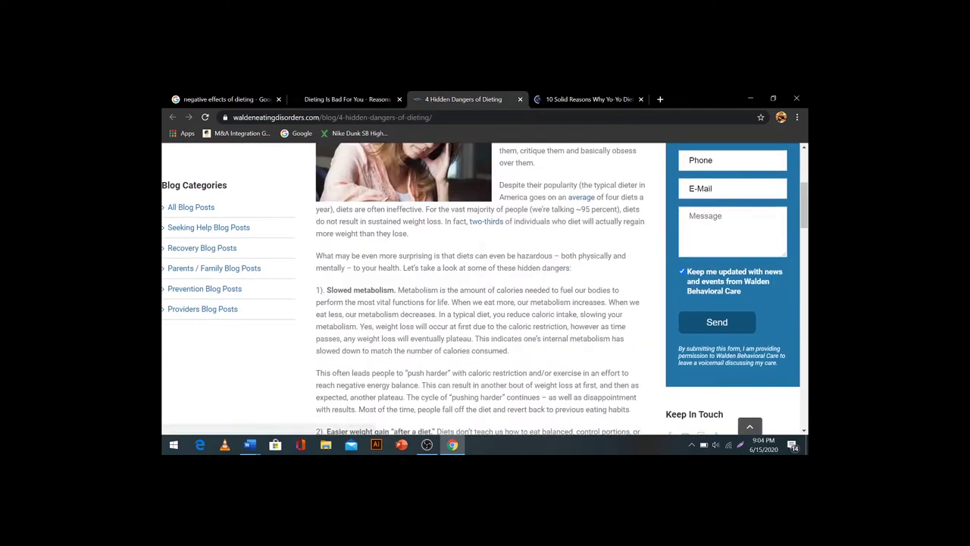
{"action": "scroll", "coordinate": [507, 257], "scroll_direction": "down", "scroll_amount": 10}
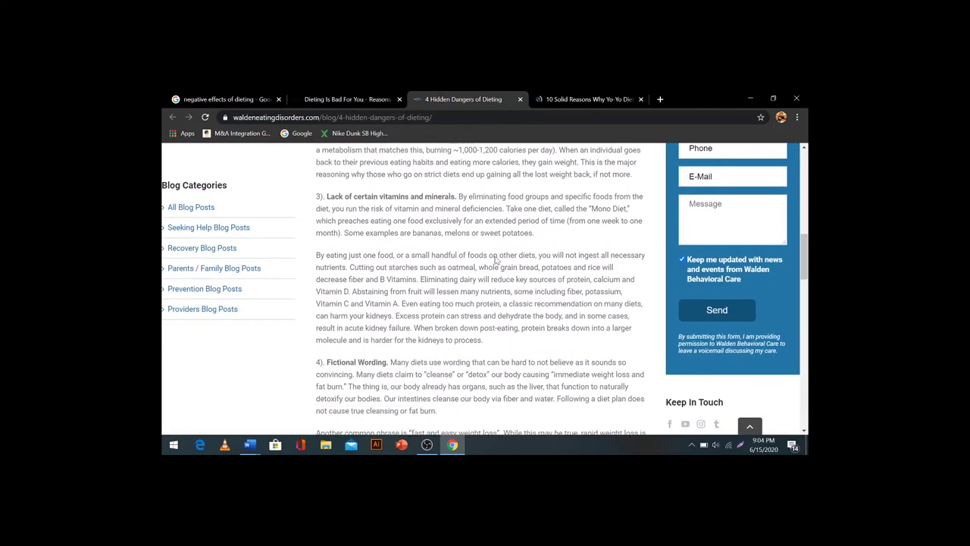
{"action": "left_click", "coordinate": [584, 94]}
{"action": "scroll", "coordinate": [487, 223], "scroll_direction": "down", "scroll_amount": 10}
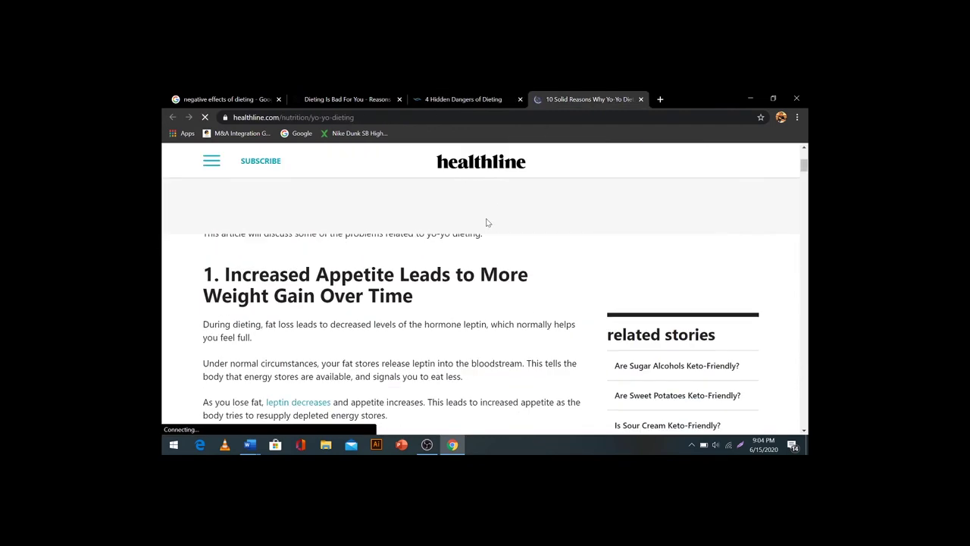
{"action": "scroll", "coordinate": [480, 267], "scroll_direction": "down", "scroll_amount": 12}
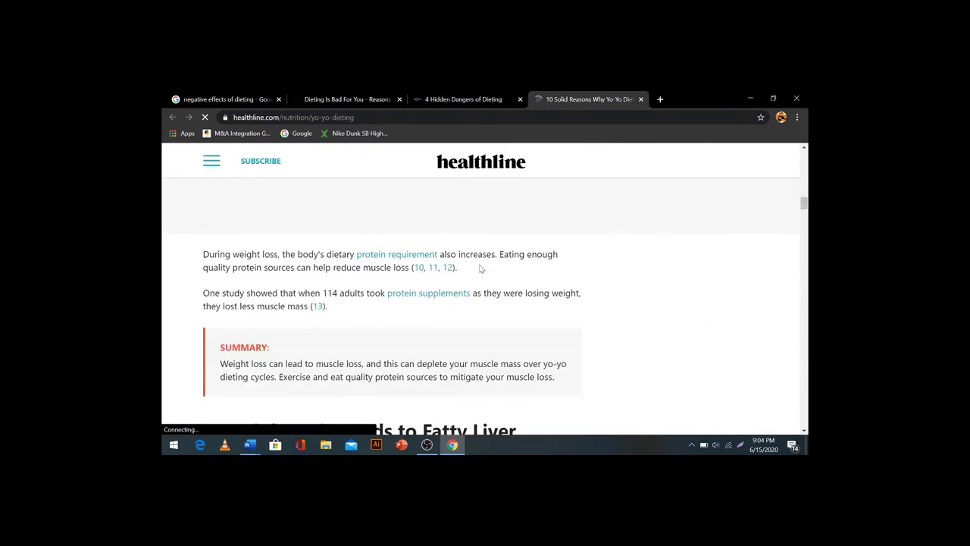
{"action": "scroll", "coordinate": [480, 268], "scroll_direction": "down", "scroll_amount": 12}
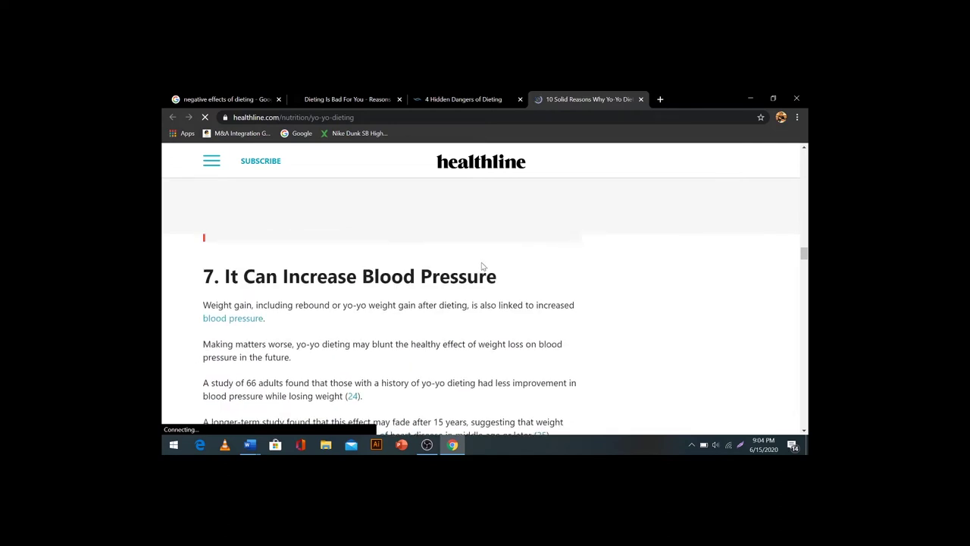
{"action": "left_click", "coordinate": [361, 94]}
{"action": "key", "text": "alt+Tab"}
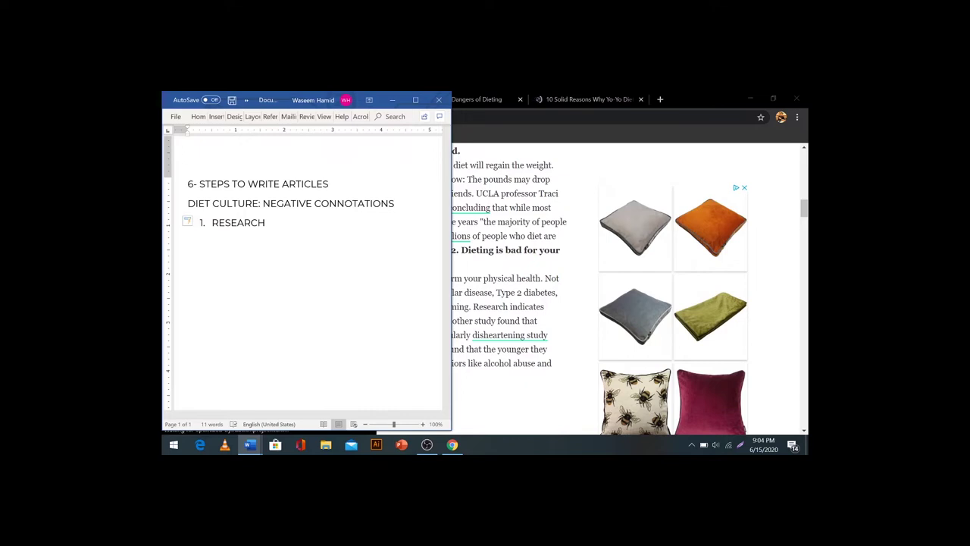
{"action": "left_click", "coordinate": [459, 130]}
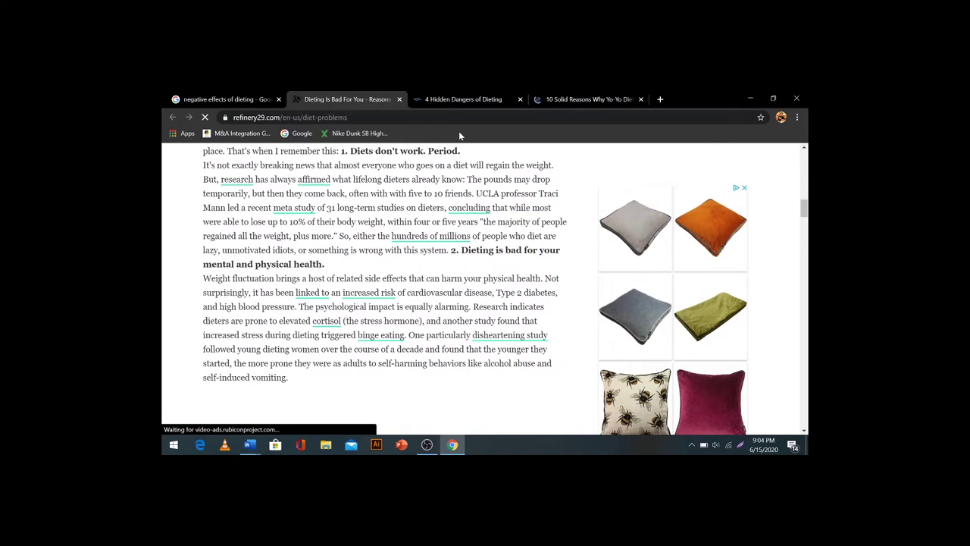
{"action": "left_click", "coordinate": [474, 98]}
{"action": "left_click", "coordinate": [587, 98]}
{"action": "left_click", "coordinate": [349, 98]}
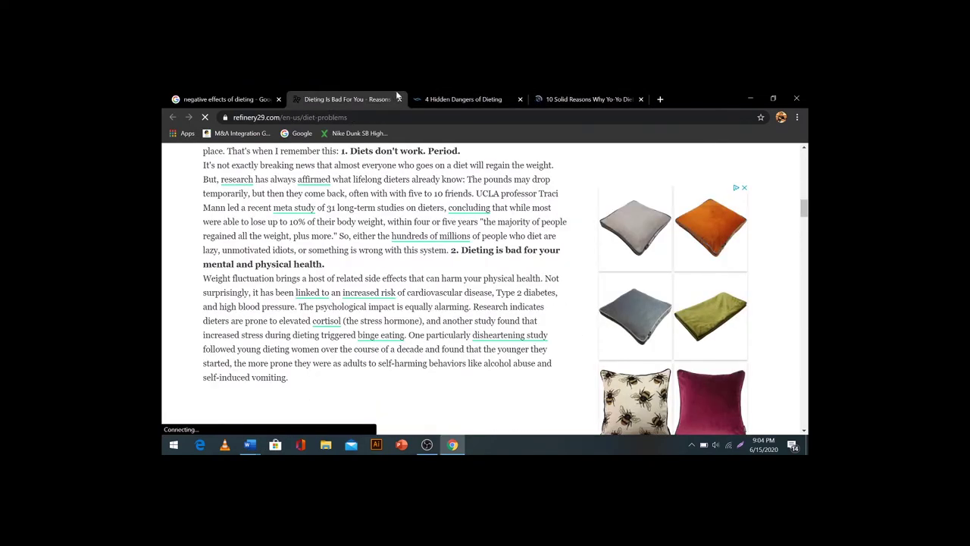
- Switch back to the Word document and add "OUTLINE" as the second numbered item
{"action": "key", "text": "alt+Tab"}
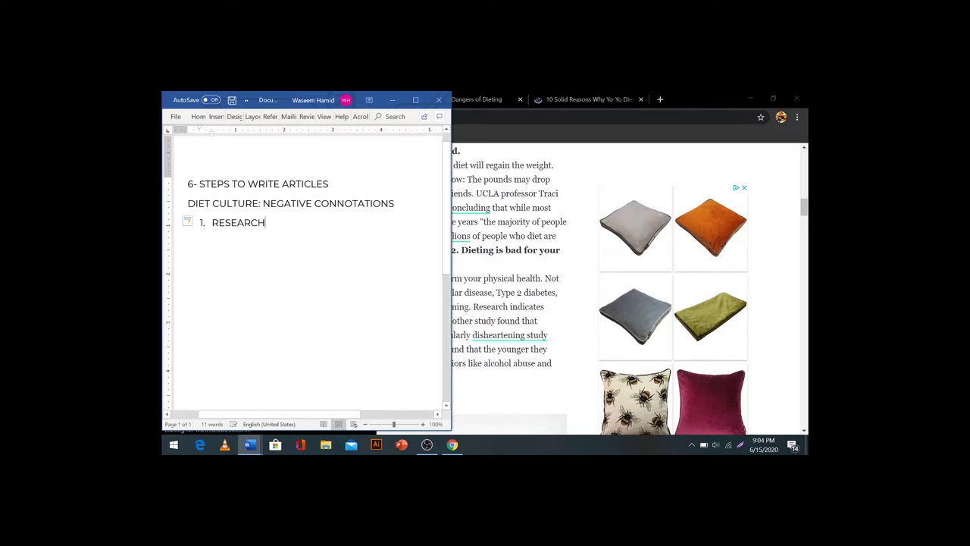
{"action": "key", "text": "Return"}
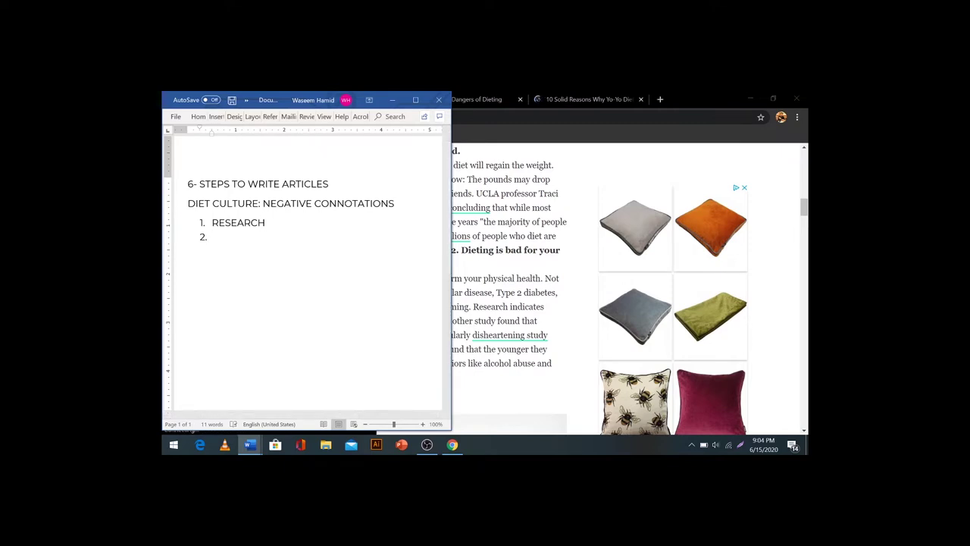
{"action": "type", "text": "OUTLINE"}
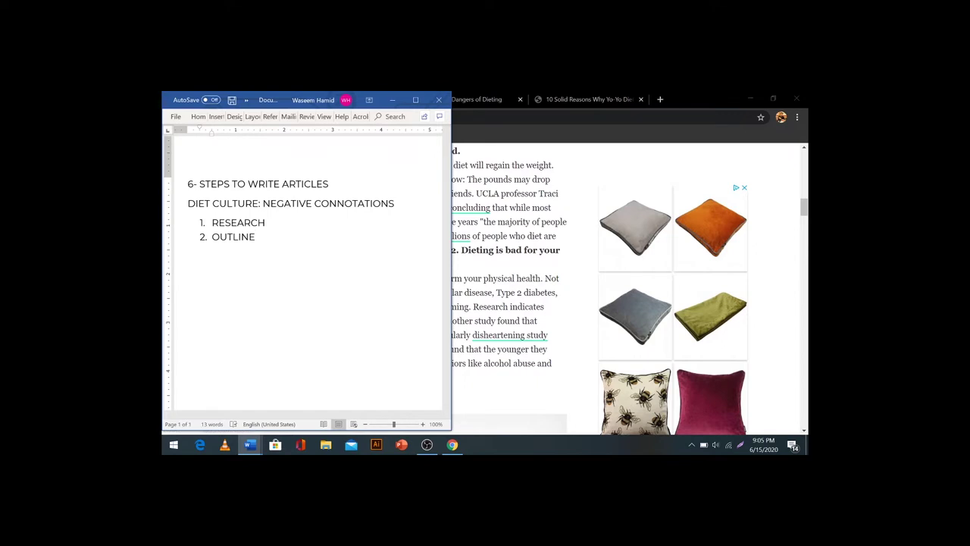
- End the numbered list and add an unnumbered, indented "INTRODUCTION" heading followed by a blank line
{"action": "key", "text": "Return"}
{"action": "key", "text": "BackSpace"}
{"action": "key", "text": "BackSpace"}
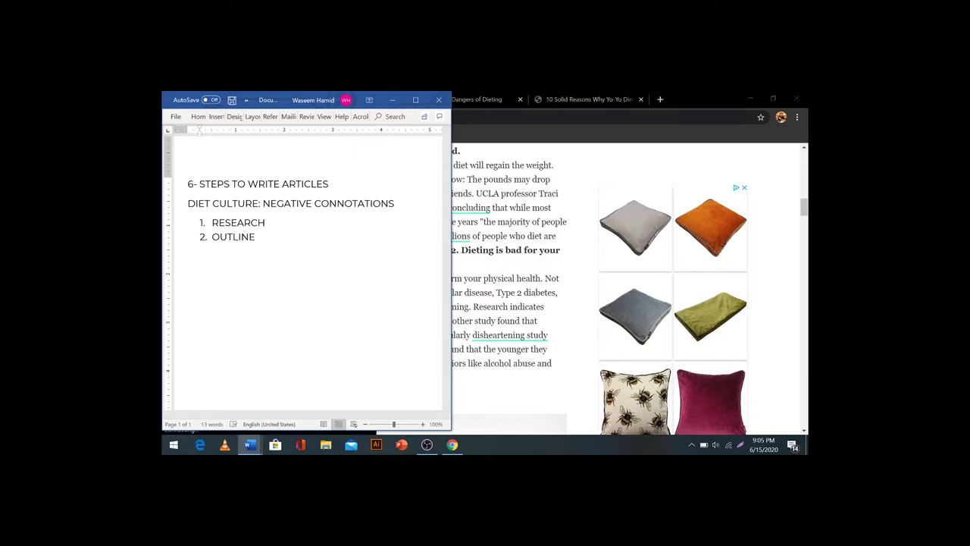
{"action": "type", "text": "INTRODUCTION"}
{"action": "key", "text": "Return"}
{"action": "key", "text": "Return"}
- Add a correctly spelled "DISCUSSION" heading below the introduction, with a blank line after it
{"action": "type", "text": "DISCUSSSION"}
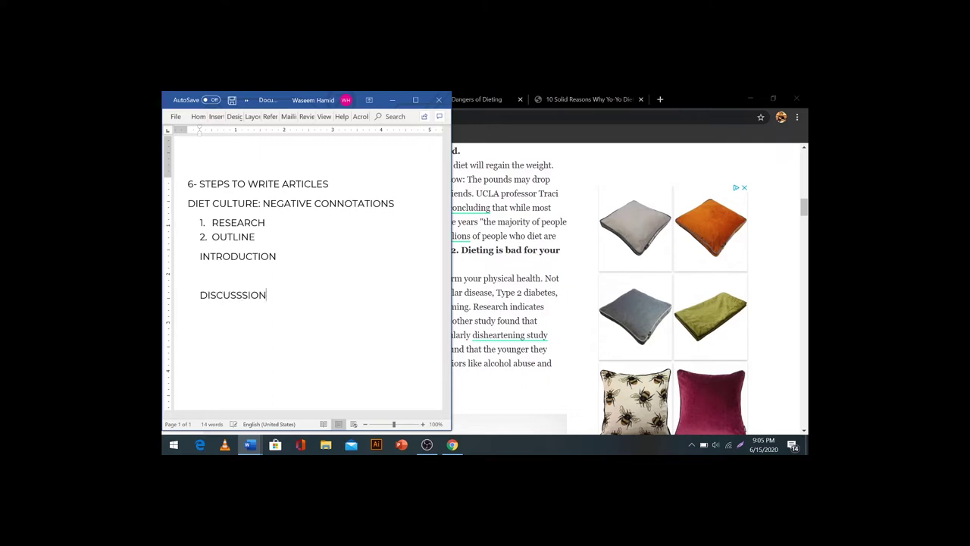
{"action": "key", "text": "BackSpace"}
{"action": "key", "text": "BackSpace"}
{"action": "key", "text": "BackSpace"}
{"action": "key", "text": "BackSpace"}
{"action": "key", "text": "BackSpace"}
{"action": "type", "text": "ION"}
{"action": "key", "text": "Return"}
- Add a "CONCLUSION" heading below the discussion heading, with blank space after it
{"action": "type", "text": "CONCLUSION"}
{"action": "key", "text": "BackSpace"}
{"action": "key", "text": "BackSpace"}
{"action": "key", "text": "BackSpace"}
{"action": "key", "text": "BackSpace"}
{"action": "key", "text": "BackSpace"}
{"action": "key", "text": "BackSpace"}
{"action": "key", "text": "BackSpace"}
{"action": "type", "text": "CLUSION"}
{"action": "key", "text": "Return"}
{"action": "key", "text": "Return"}
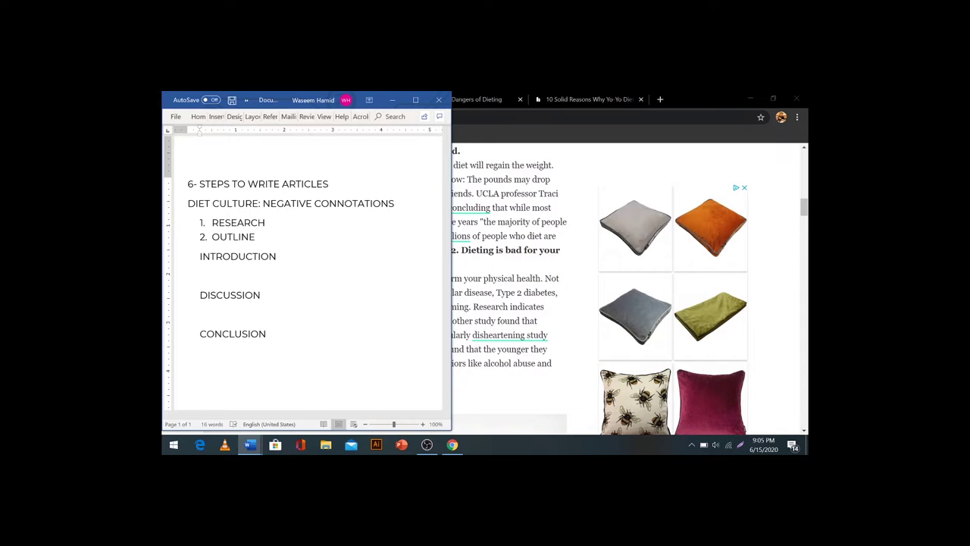
- Place the cursor under INTRODUCTION, look over the opening of the Refinery29 article and return to the Word document
{"action": "left_click", "coordinate": [228, 278]}
{"action": "left_click", "coordinate": [392, 99]}
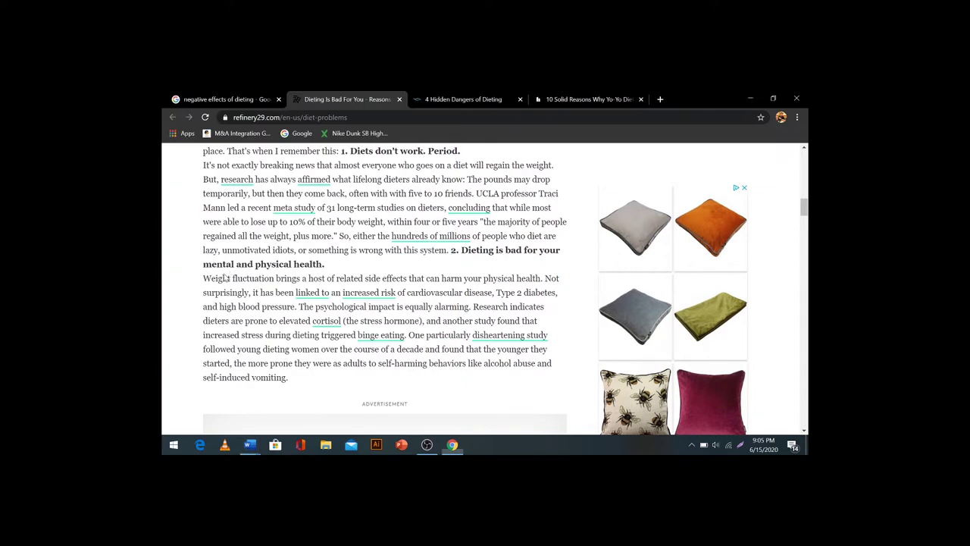
{"action": "scroll", "coordinate": [385, 227], "scroll_direction": "up", "scroll_amount": 10}
{"action": "scroll", "coordinate": [385, 196], "scroll_direction": "down", "scroll_amount": 12}
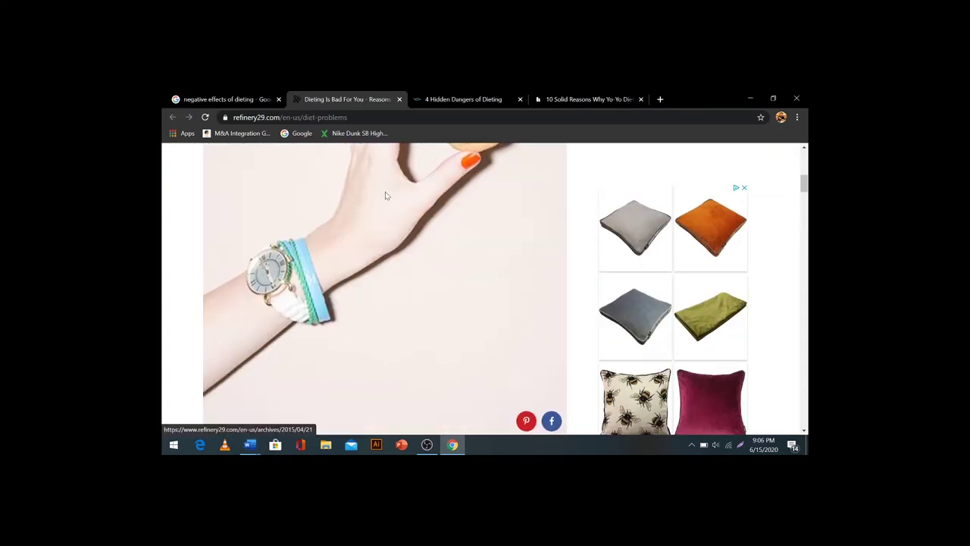
{"action": "scroll", "coordinate": [384, 196], "scroll_direction": "down", "scroll_amount": 5}
{"action": "scroll", "coordinate": [385, 195], "scroll_direction": "up", "scroll_amount": 3}
{"action": "scroll", "coordinate": [385, 196], "scroll_direction": "down", "scroll_amount": 3}
{"action": "left_click", "coordinate": [250, 444]}
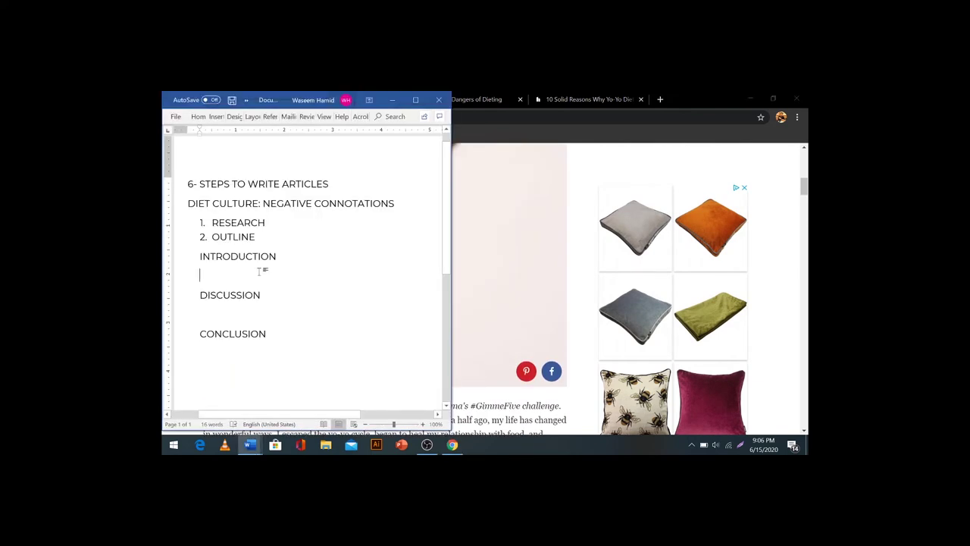
{"action": "type", "text": "DIS"}
{"action": "key", "text": "BackSpace"}
{"action": "key", "text": "BackSpace"}
{"action": "key", "text": "BackSpace"}
- Create a new blank document and place its window beside the article-steps outline document
{"action": "scroll", "coordinate": [261, 270], "scroll_direction": "down", "scroll_amount": 2, "text": "ctrl"}
{"action": "left_click", "coordinate": [175, 116]}
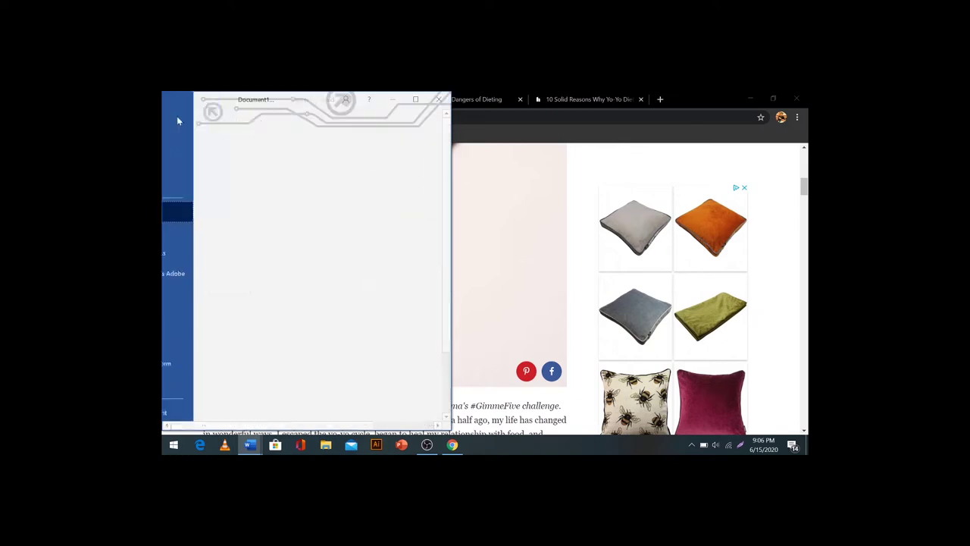
{"action": "left_click", "coordinate": [190, 162]}
{"action": "left_click", "coordinate": [289, 238]}
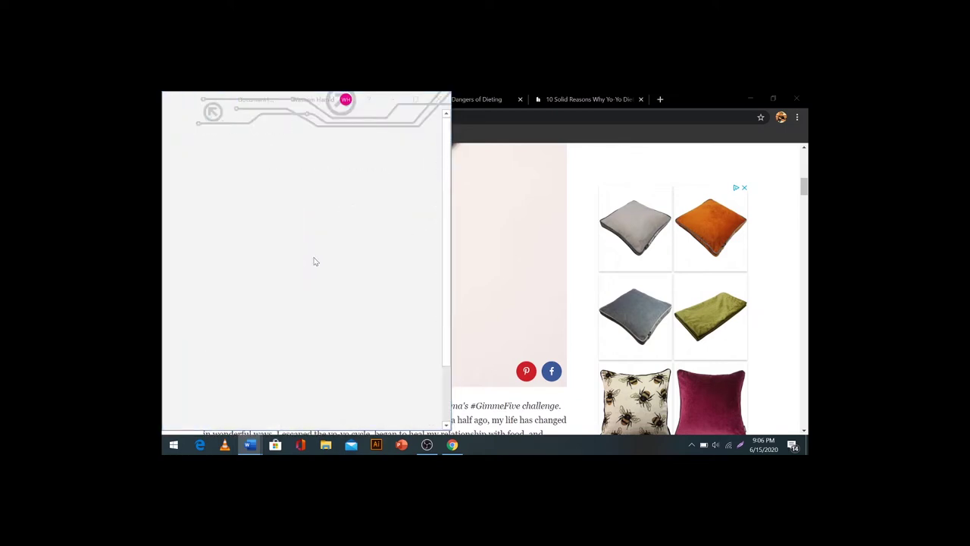
{"action": "left_click_drag", "start_coordinate": [271, 100], "coordinate": [574, 100]}
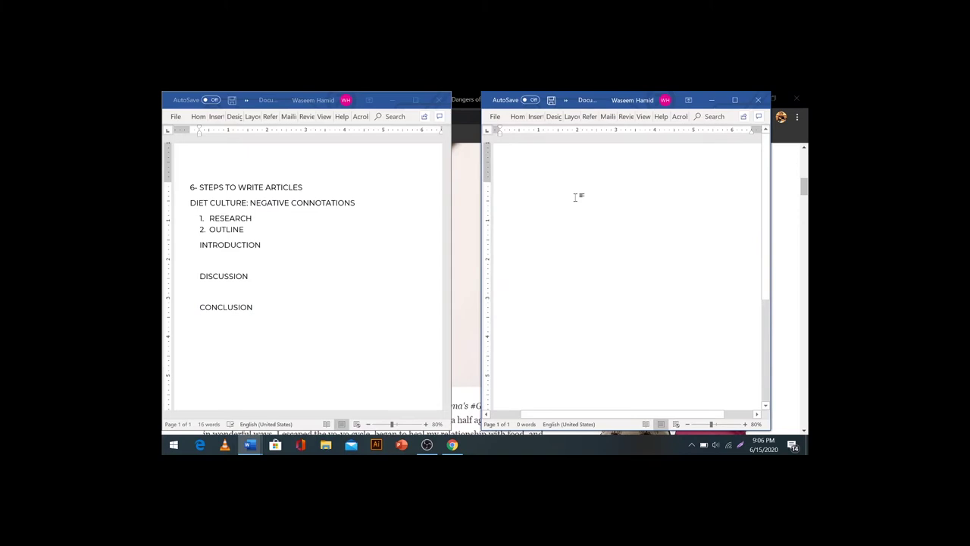
- Begin the title in the blank document with "DIET C" and set it in Montserrat at size 100
{"action": "type", "text": "DIET C"}
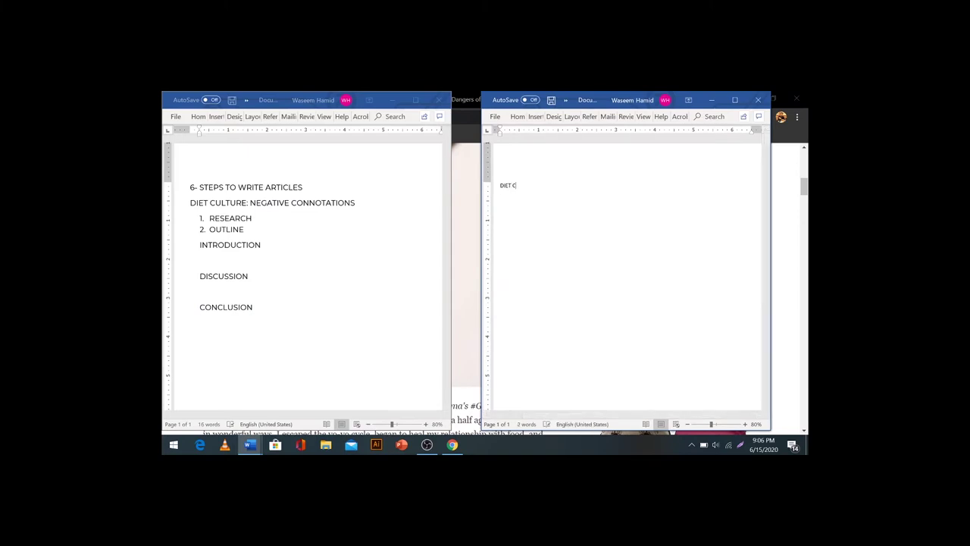
{"action": "key", "text": "ctrl+a"}
{"action": "left_click", "coordinate": [518, 116]}
{"action": "left_click", "coordinate": [533, 141]}
{"action": "left_click", "coordinate": [546, 182]}
{"action": "type", "text": "Mon"}
{"action": "key", "text": "Tab"}
{"action": "type", "text": "1"}
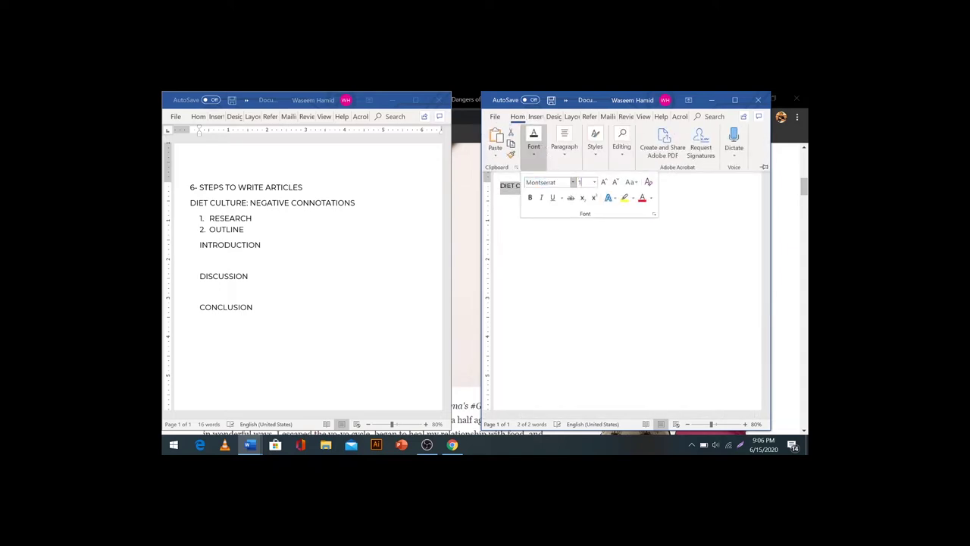
{"action": "type", "text": "00"}
{"action": "key", "text": "Return"}
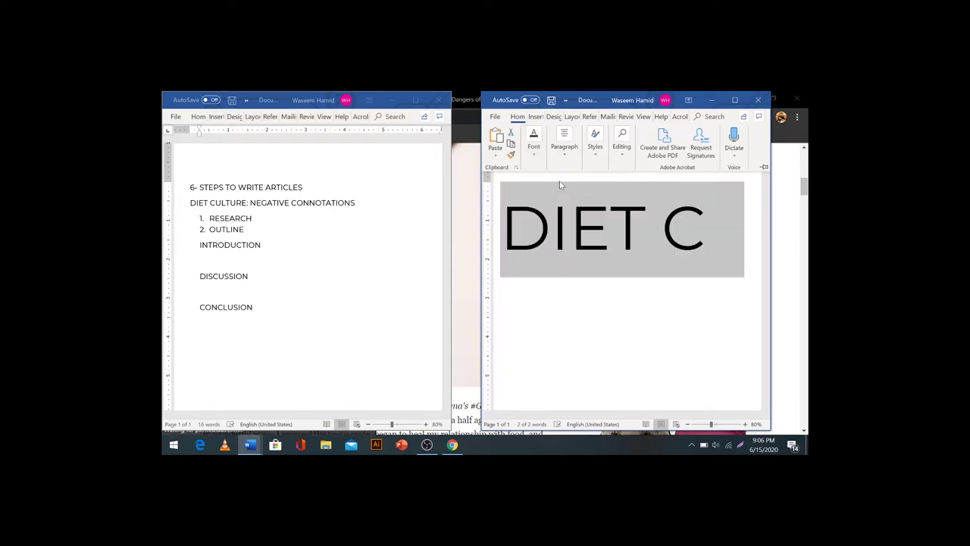
- Reduce the title's font size to 14, matching the outline document, and place the cursor at its end
{"action": "left_click", "coordinate": [540, 147]}
{"action": "left_click", "coordinate": [584, 182]}
{"action": "type", "text": "11"}
{"action": "key", "text": "Return"}
{"action": "left_click", "coordinate": [576, 188]}
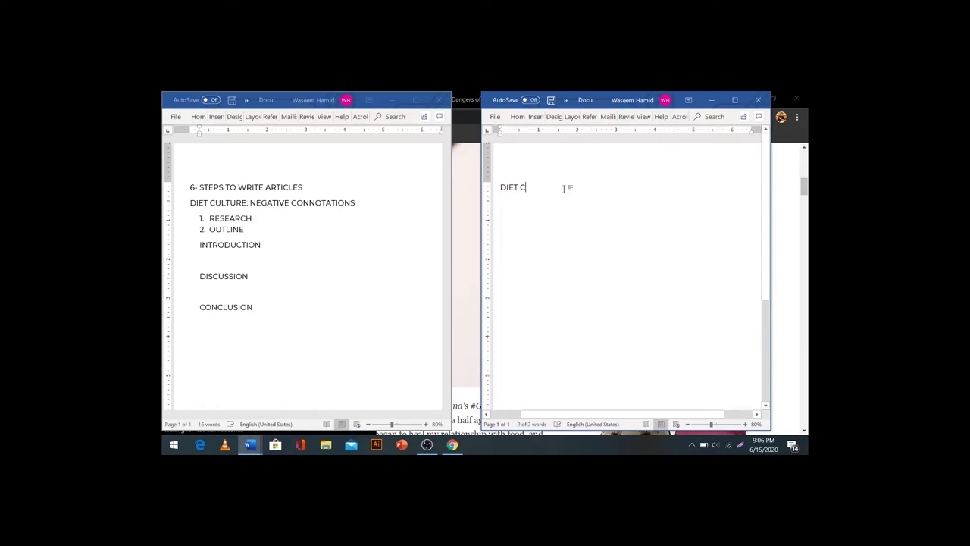
- Complete the title as "DIET CULTURE: A BILLION DOLLAR INDUSTRY OR A REMEDY FOR HEALTHY EARTH!"
{"action": "type", "text": "ULTURE:"}
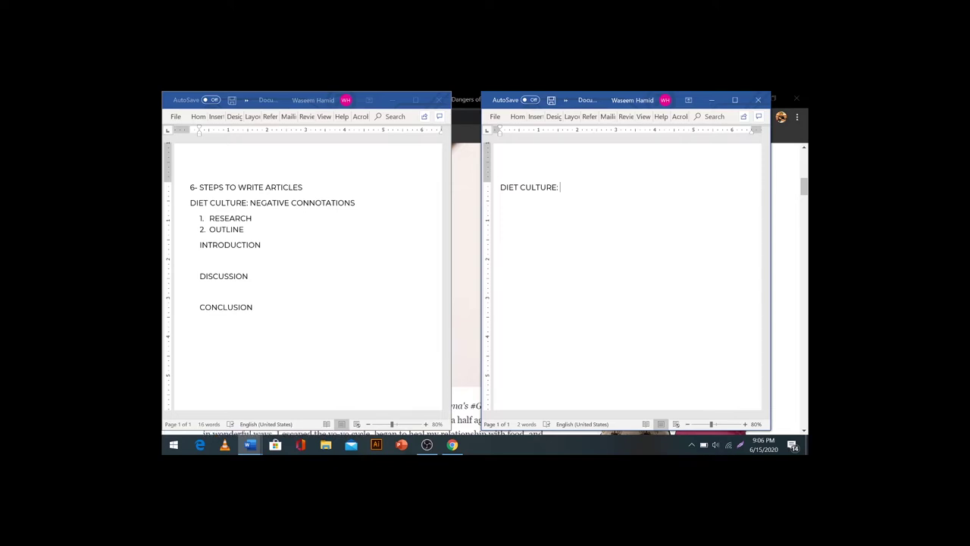
{"action": "type", "text": "A BILLION DOL"}
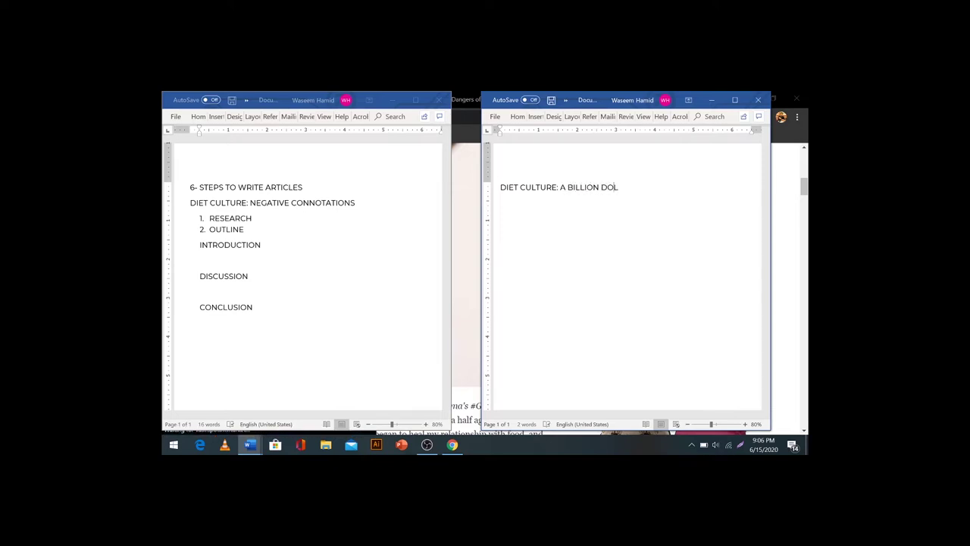
{"action": "type", "text": "LAR INDUSTRY "}
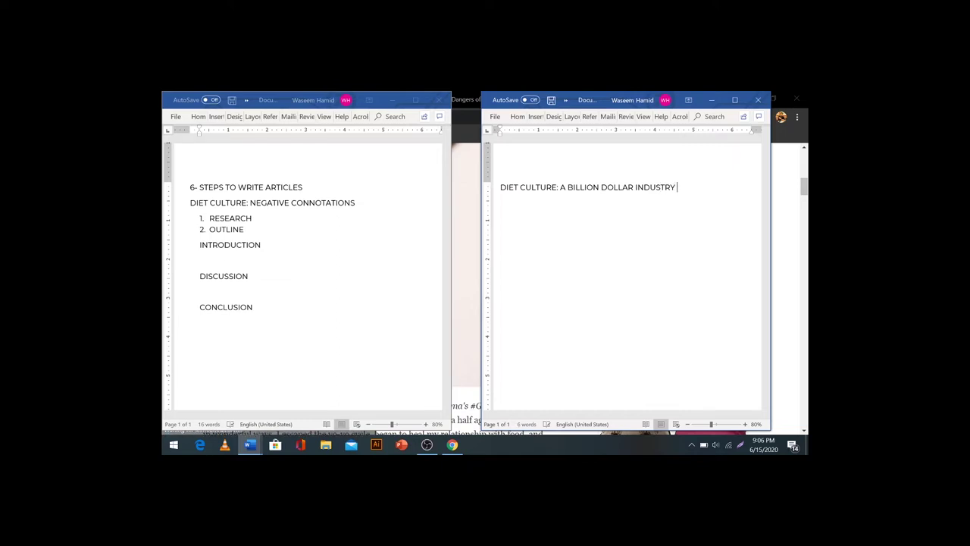
{"action": "type", "text": "OR A REMEDY "}
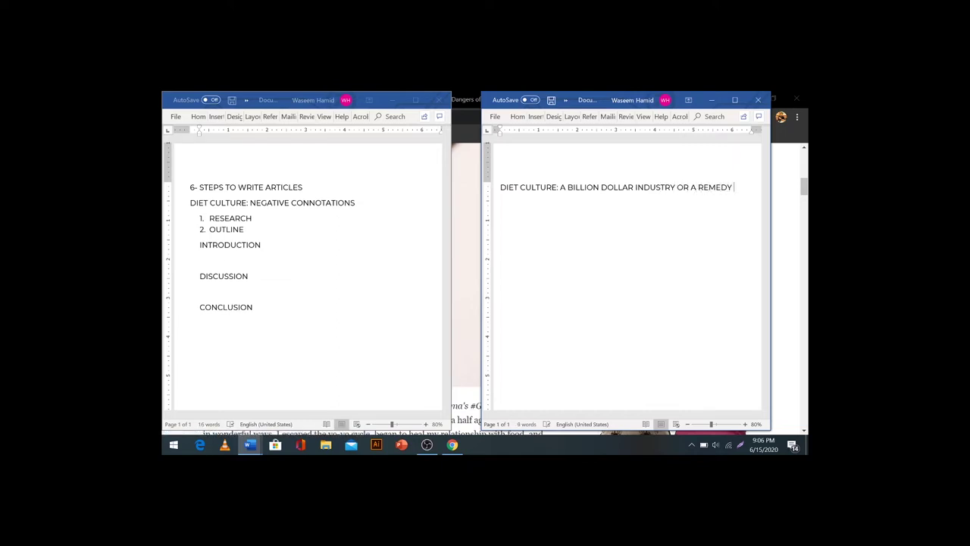
{"action": "type", "text": "FOR"}
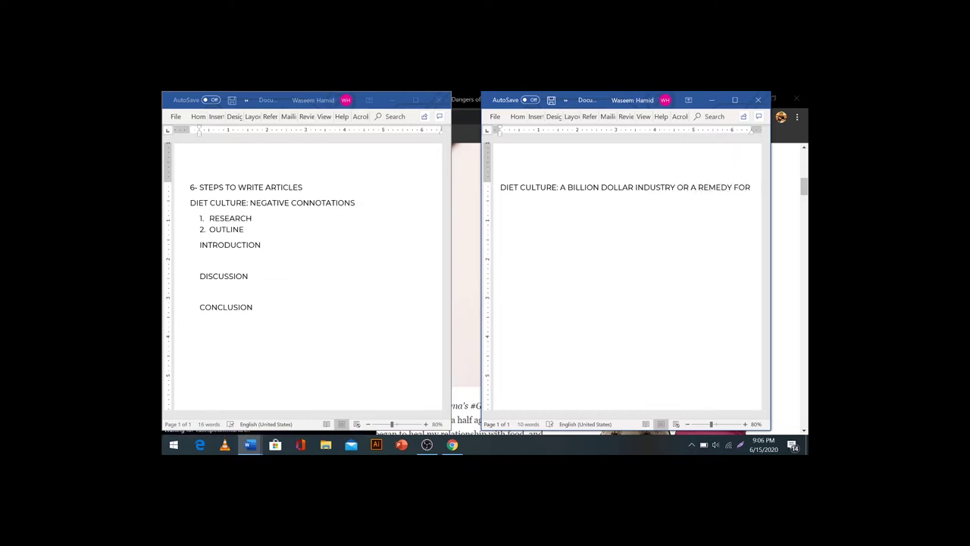
{"action": "type", "text": " HEALTHY HEART"}
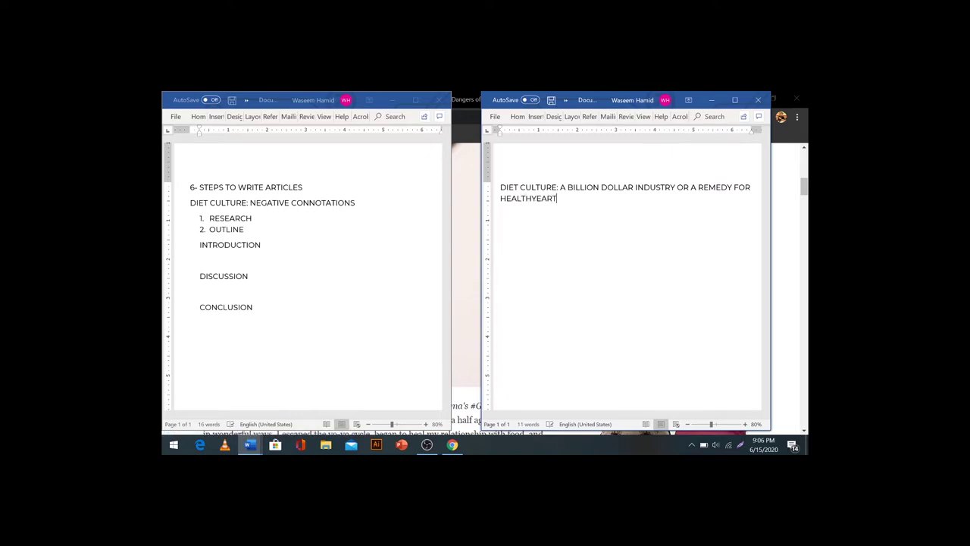
{"action": "key", "text": "BackSpace"}
{"action": "key", "text": "BackSpace"}
{"action": "key", "text": "BackSpace"}
{"action": "key", "text": "BackSpace"}
{"action": "key", "text": "BackSpace"}
{"action": "type", "text": "EARTH"}
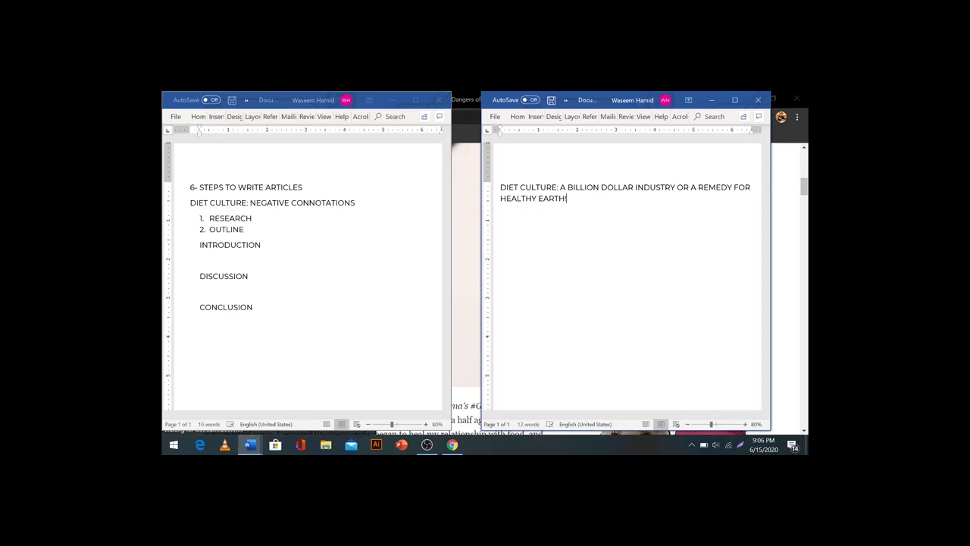
{"action": "type", "text": "!"}
- Center the whole title on the page and place the cursor after it
{"action": "key", "text": "ctrl+a"}
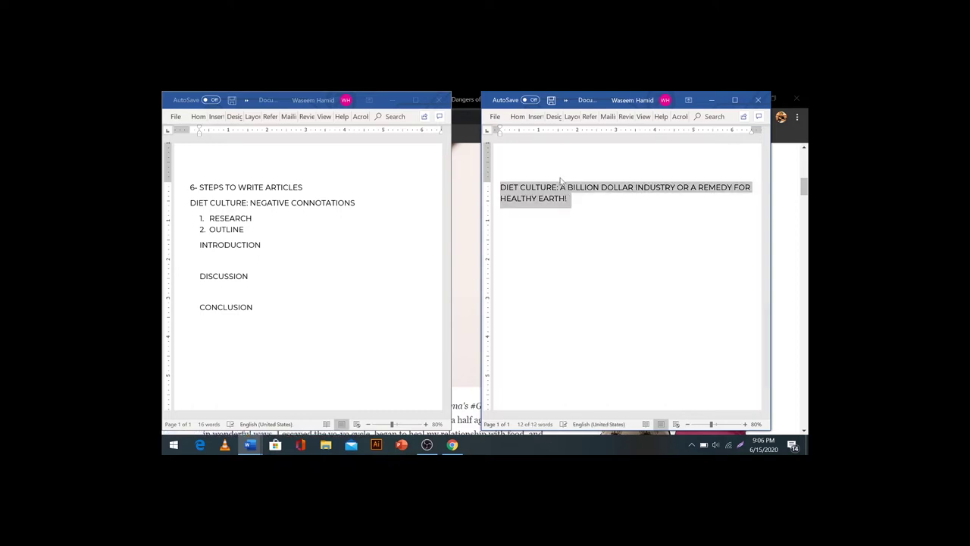
{"action": "left_click", "coordinate": [517, 116]}
{"action": "left_click", "coordinate": [576, 151]}
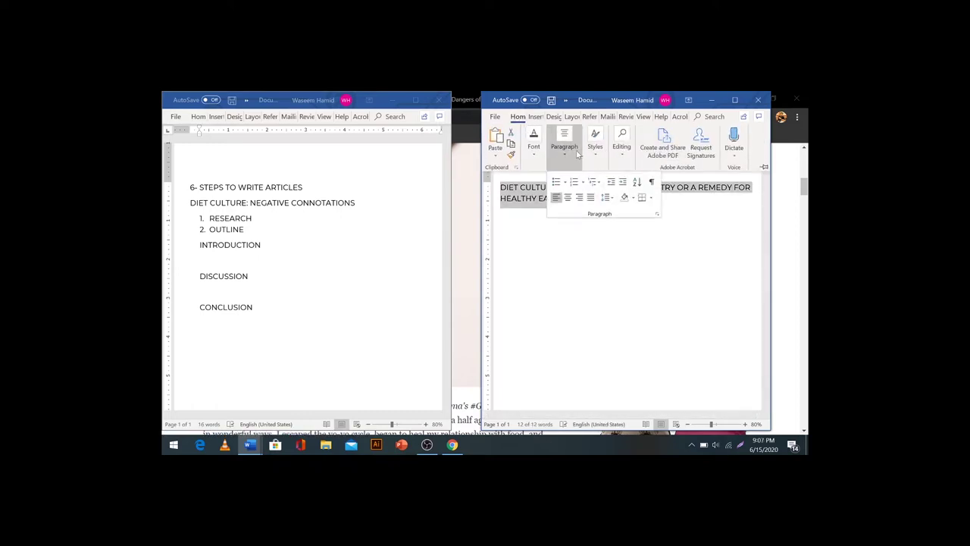
{"action": "left_click", "coordinate": [568, 197]}
{"action": "left_click", "coordinate": [675, 203]}
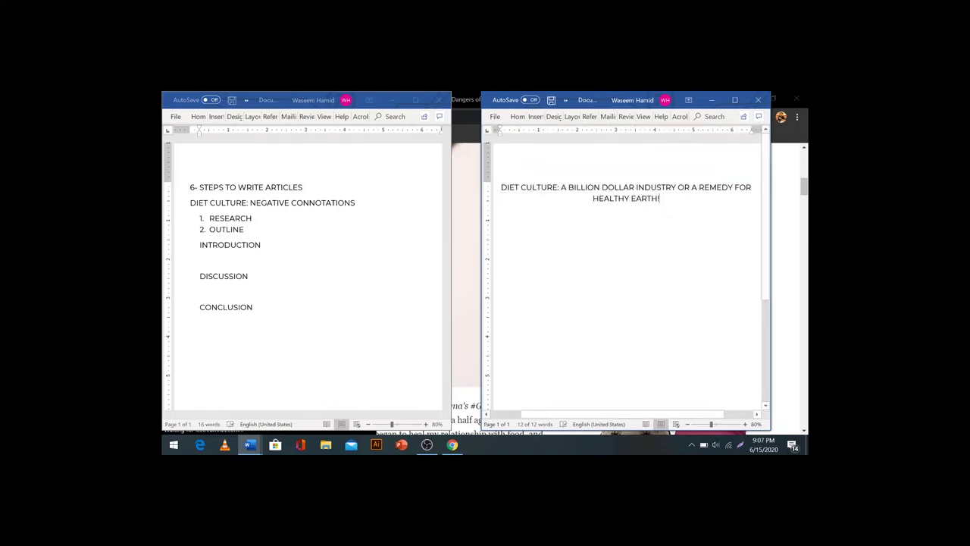
- Add a left-aligned line beneath the title reading "INTRODUCTION BODY WILL COME HERE,"
{"action": "key", "text": "Return"}
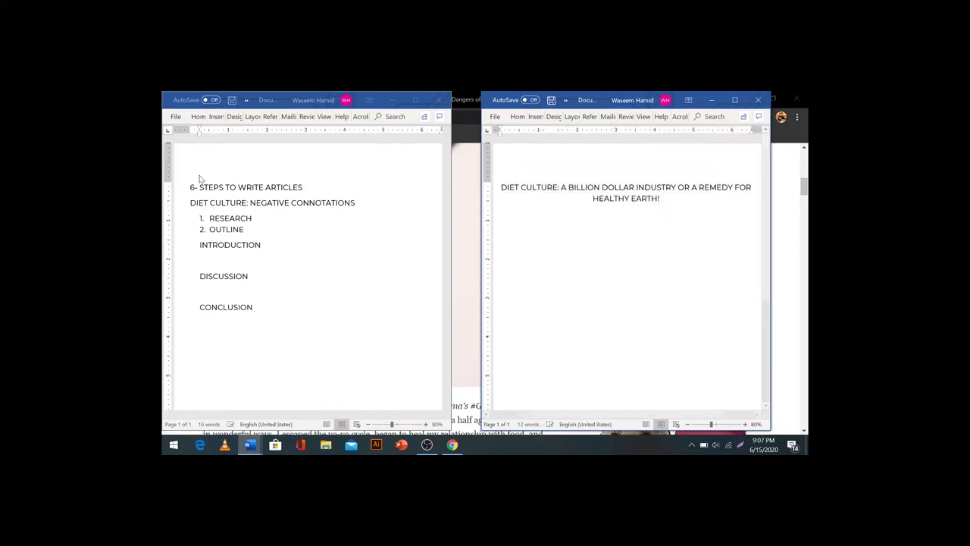
{"action": "double_click", "coordinate": [225, 231]}
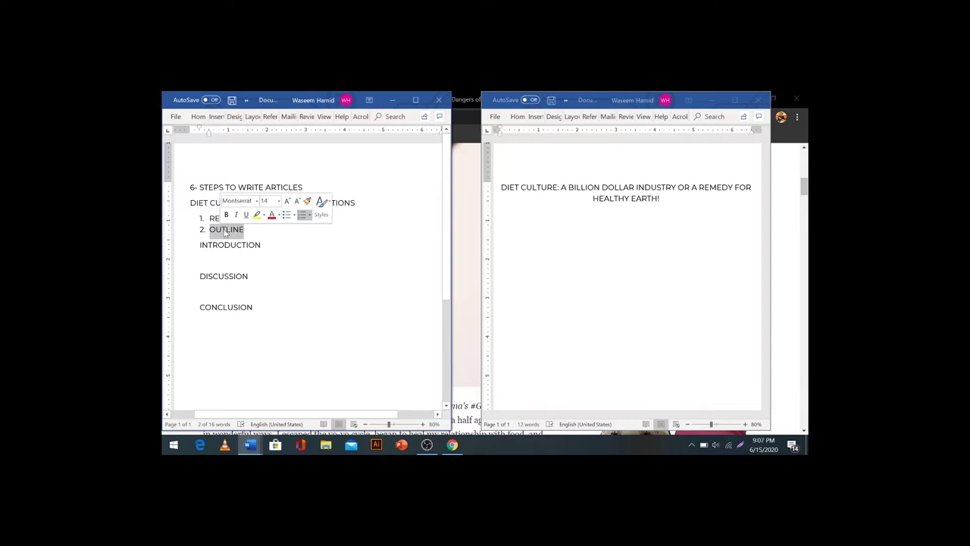
{"action": "left_click", "coordinate": [689, 214]}
{"action": "key", "text": "ctrl+l"}
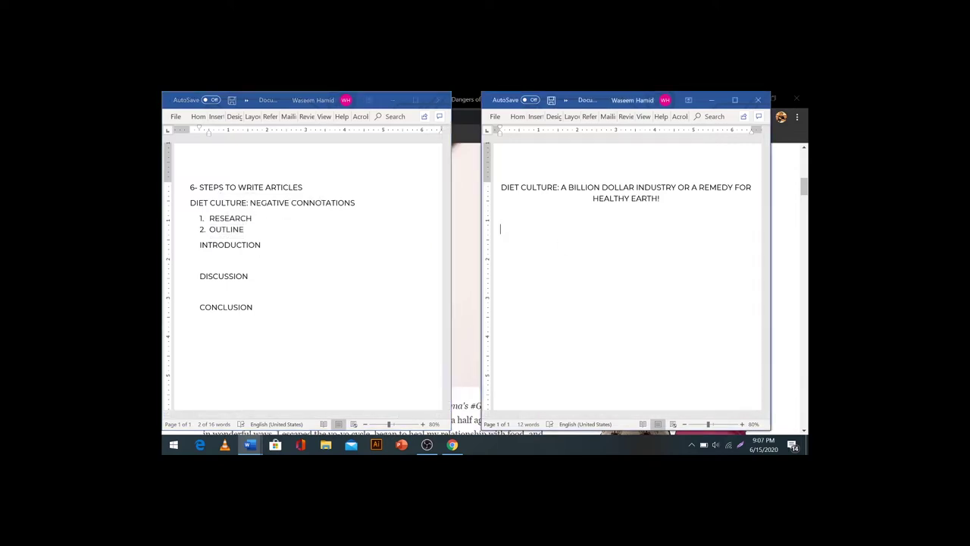
{"action": "type", "text": "INTRODUCTION BODY WILL COME HERE,,"}
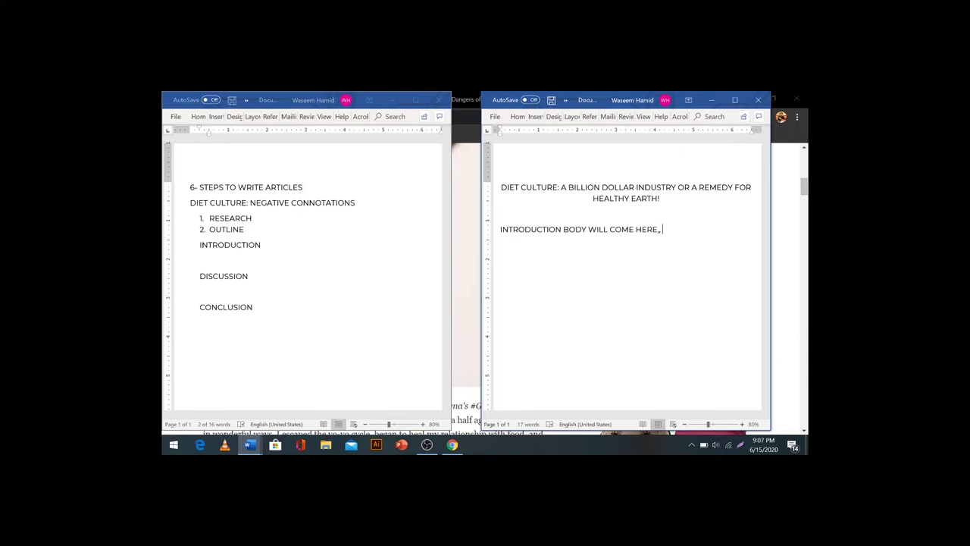
{"action": "type", "text": "ARCH"}
{"action": "key", "text": "BackSpace"}
{"action": "key", "text": "BackSpace"}
{"action": "key", "text": "BackSpace"}
{"action": "key", "text": "BackSpace"}
{"action": "key", "text": "BackSpace"}
{"action": "key", "text": "BackSpace"}
- Continue the introduction note with "which will answer what is diet culture?"
{"action": "type", "text": "which will illustrated"}
{"action": "key", "text": "BackSpace"}
{"action": "type", "text": "what i"}
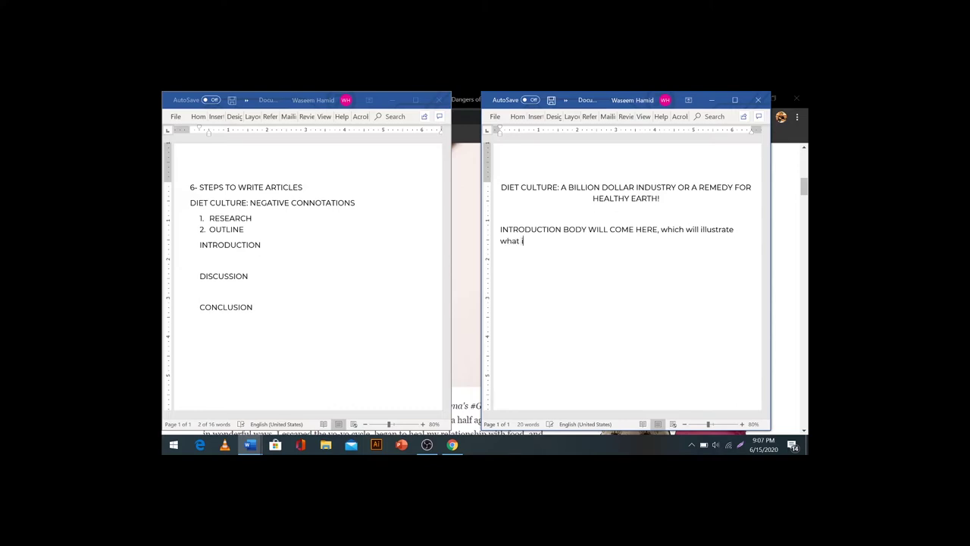
{"action": "type", "text": "s diet culture?"}
{"action": "double_click", "coordinate": [705, 229]}
{"action": "type", "text": "answer"}
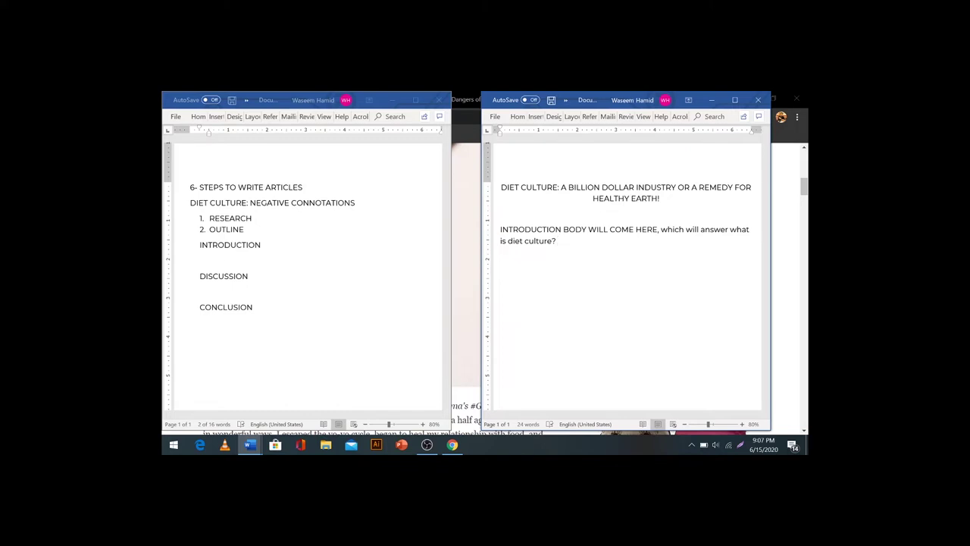
- Add "How many companies/industries are operating towards success of diet culture?" to the introduction note, followed by blank space
{"action": "type", "text": "How many companies/industries"}
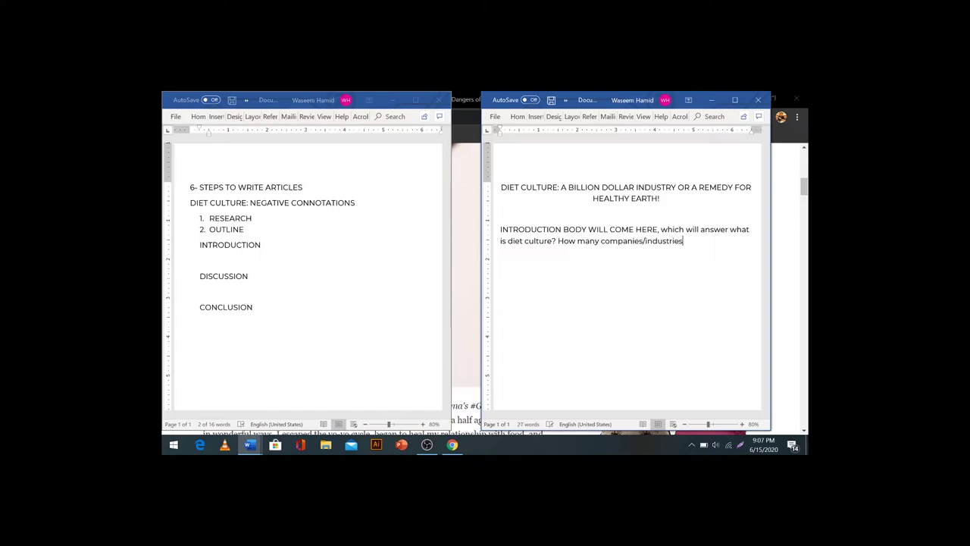
{"action": "type", "text": " are operating towards success"}
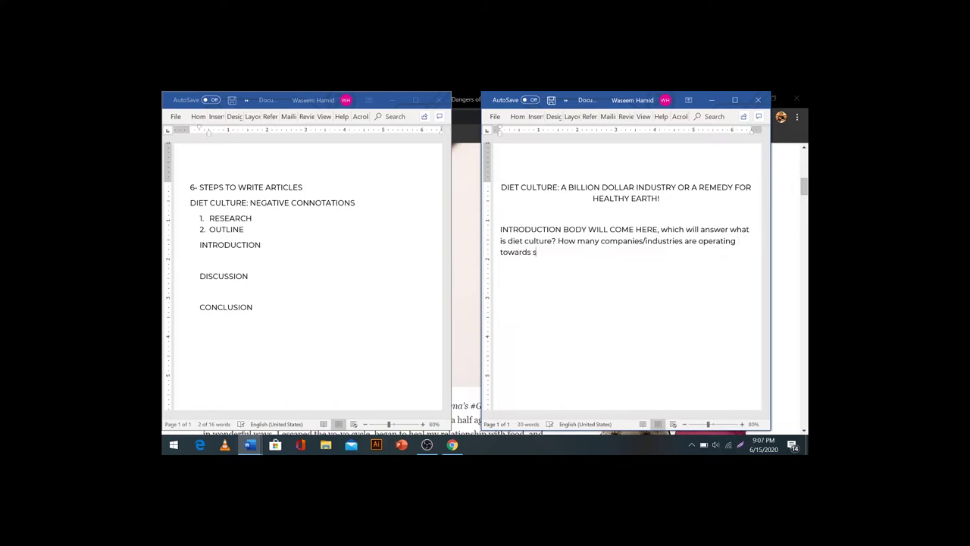
{"action": "type", "text": " of the"}
{"action": "key", "text": "BackSpace"}
{"action": "key", "text": "BackSpace"}
{"action": "key", "text": "BackSpace"}
{"action": "type", "text": "diet culture?"}
{"action": "key", "text": "Return"}
{"action": "key", "text": "Return"}
- Switch to the Refinery29 article in Chrome and examine its first reason, "Diets don't work. Period.", with the supporting paragraph
{"action": "key", "text": "alt+Tab"}
{"action": "key", "text": "alt+Tab"}
{"action": "scroll", "coordinate": [464, 237], "scroll_direction": "down", "scroll_amount": 3}
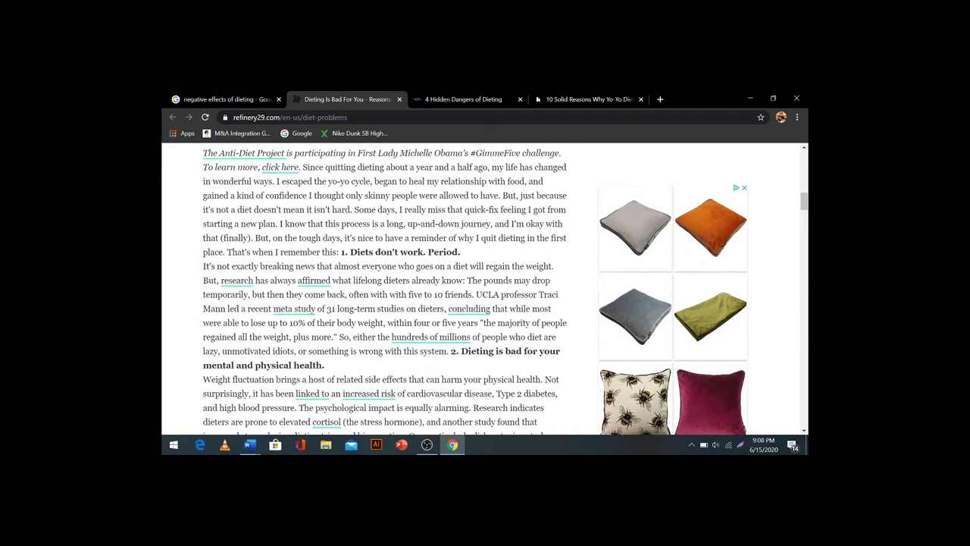
{"action": "left_click_drag", "start_coordinate": [349, 252], "coordinate": [203, 266]}
{"action": "left_click", "coordinate": [204, 266]}
{"action": "triple_click", "coordinate": [362, 252]}
{"action": "left_click_drag", "start_coordinate": [341, 252], "coordinate": [475, 260]}
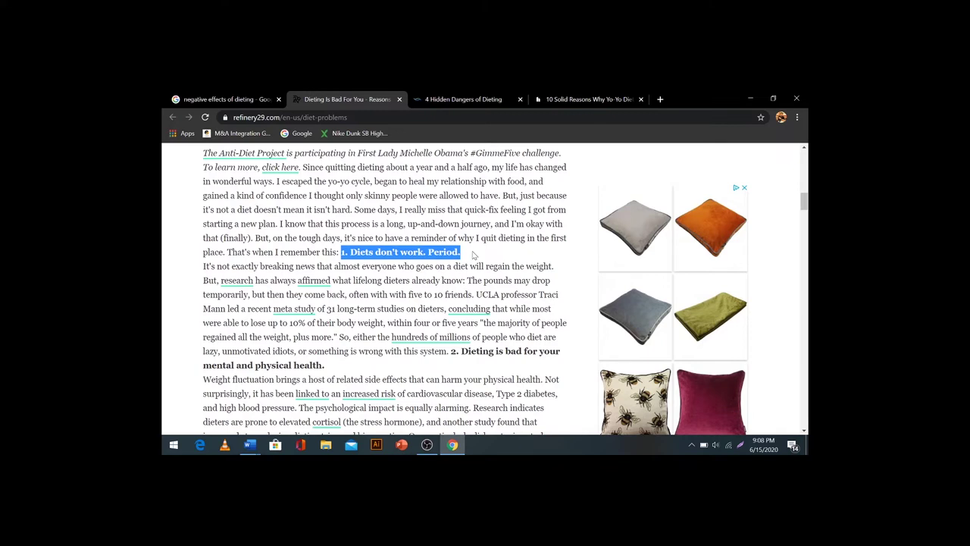
{"action": "triple_click", "coordinate": [373, 302]}
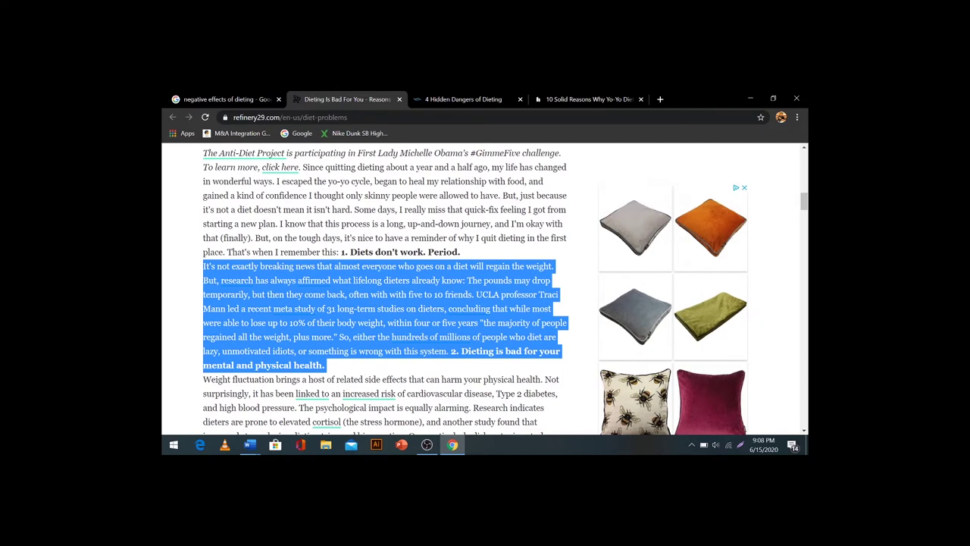
{"action": "left_click", "coordinate": [463, 361]}
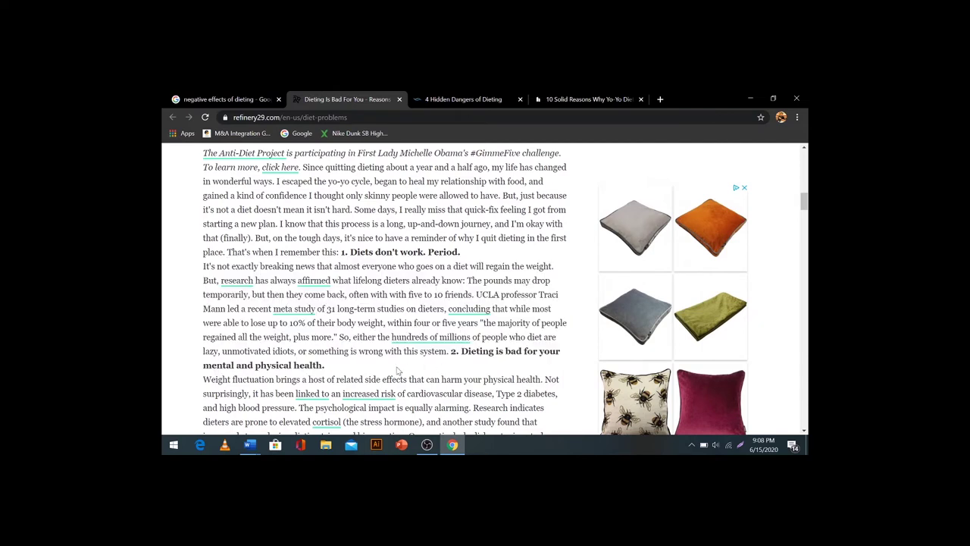
- Examine the article's second reason, "Dieting is bad for your mental and physical health", checking it briefly against the Word draft
{"action": "left_click_drag", "start_coordinate": [461, 351], "coordinate": [477, 365]}
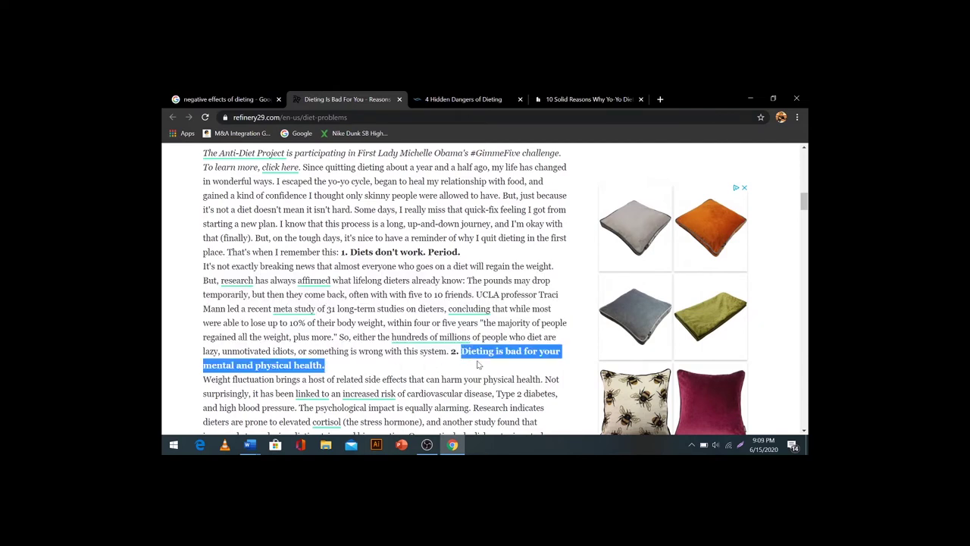
{"action": "left_click", "coordinate": [477, 364]}
{"action": "key", "text": "shift+Right"}
{"action": "key", "text": "shift+Right"}
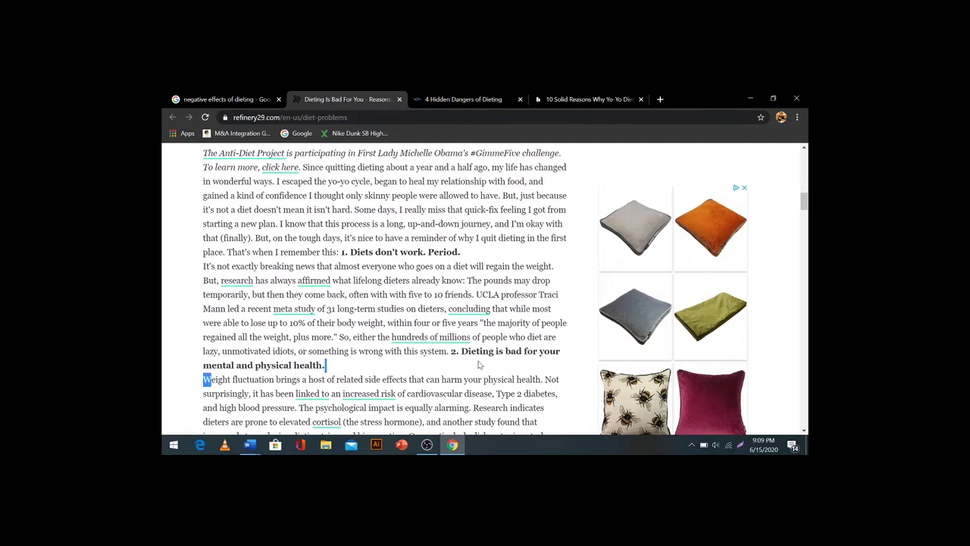
{"action": "left_click", "coordinate": [476, 367]}
{"action": "triple_click", "coordinate": [358, 296]}
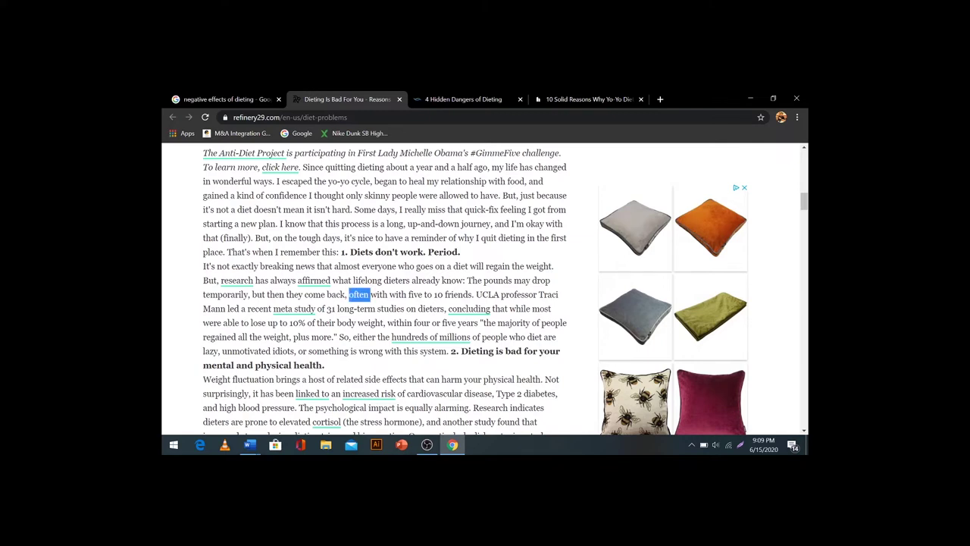
{"action": "left_click", "coordinate": [358, 307]}
{"action": "scroll", "coordinate": [358, 307], "scroll_direction": "down", "scroll_amount": 1}
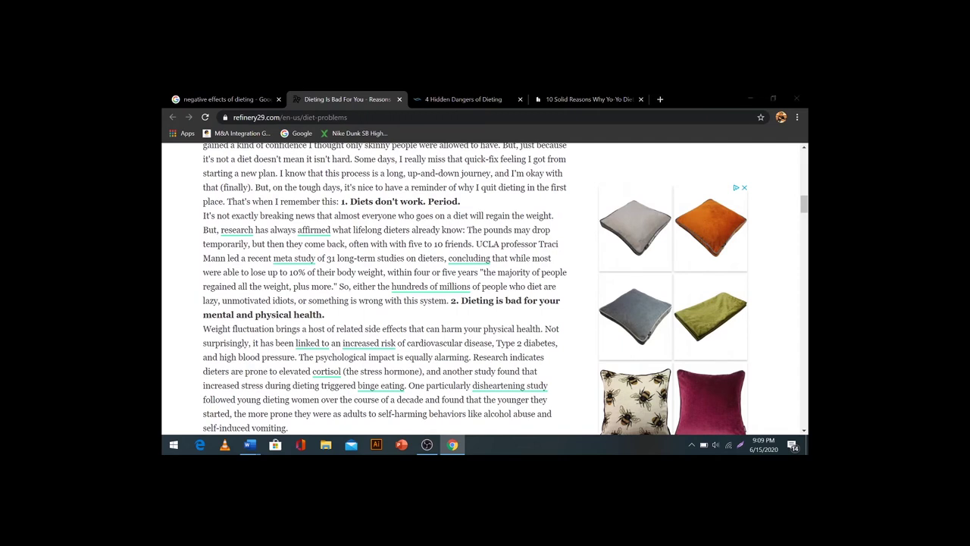
{"action": "key", "text": "alt+Tab"}
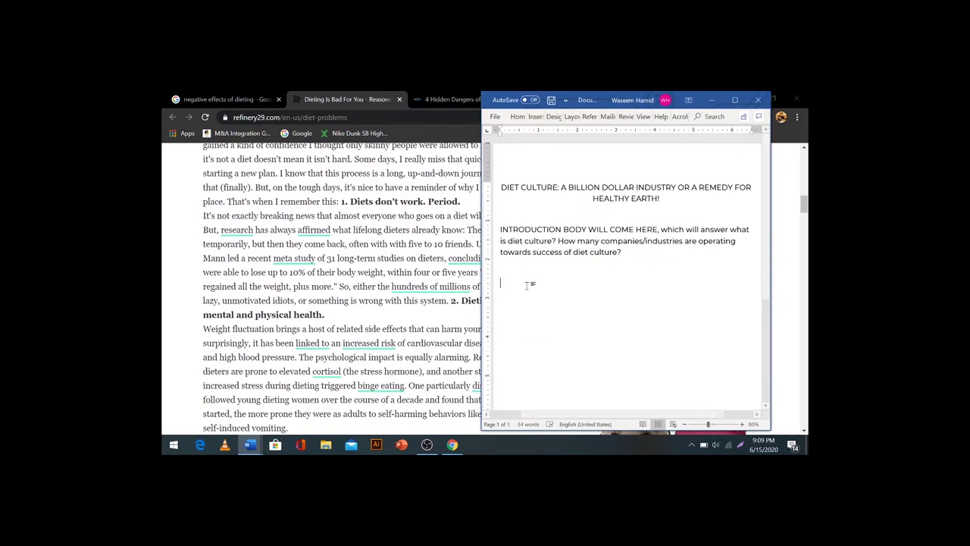
{"action": "key", "text": "alt+Tab"}
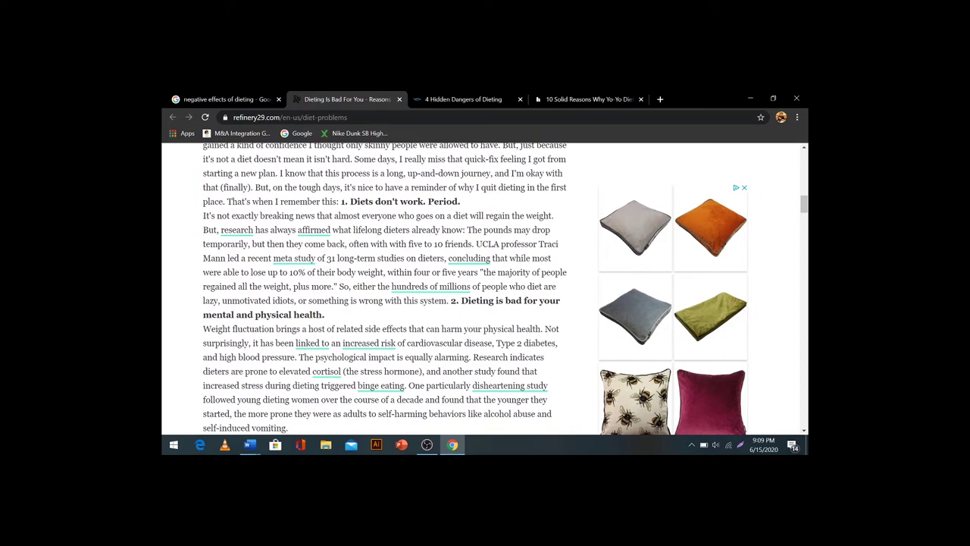
- Switch back to the Word draft and add the heading "DIETING, A SUSTAINABLE SOLUTION?" below the introduction note
{"action": "key", "text": "alt+Tab"}
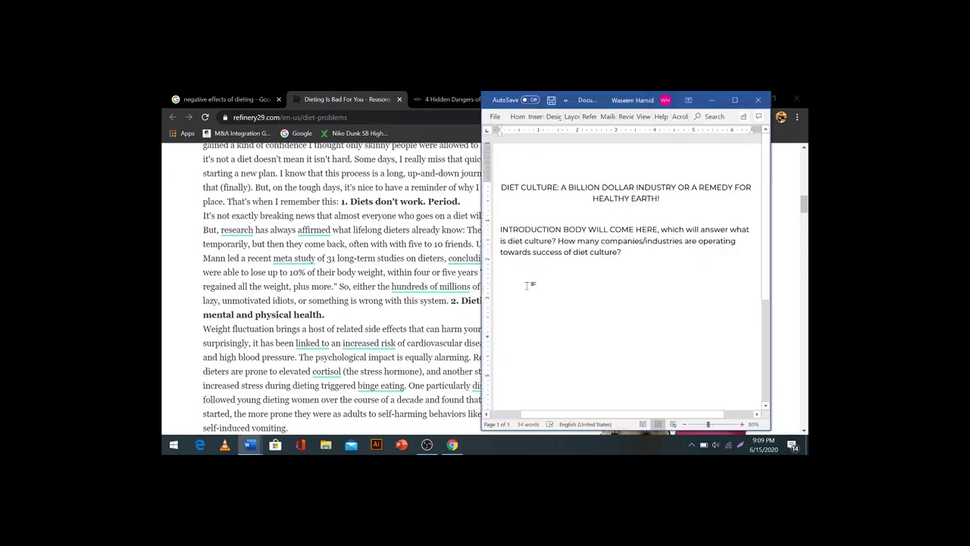
{"action": "type", "text": "Die"}
{"action": "key", "text": "BackSpace"}
{"action": "key", "text": "BackSpace"}
{"action": "key", "text": "BackSpace"}
{"action": "type", "text": "D"}
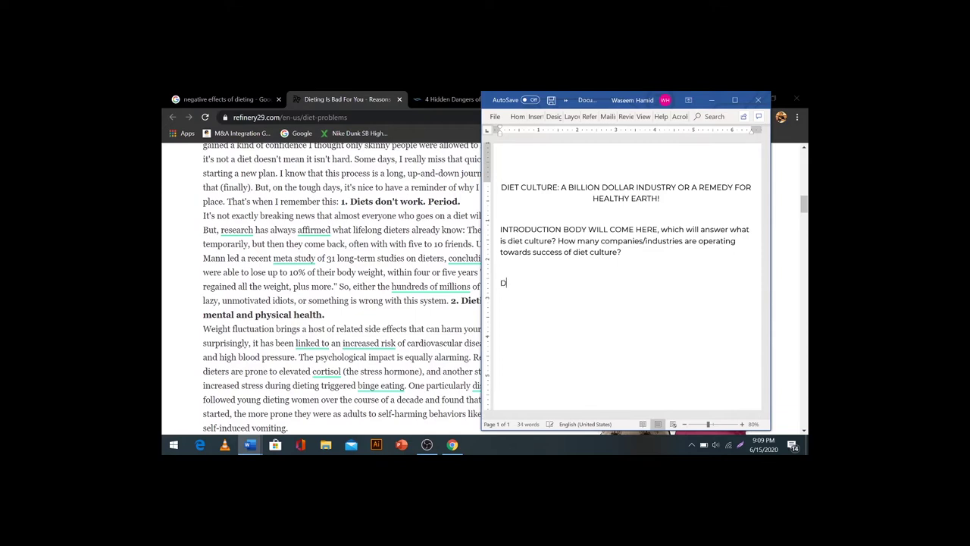
{"action": "type", "text": "IETING?"}
{"action": "key", "text": "BackSpace"}
{"action": "key", "text": "BackSpace"}
{"action": "type", "text": ", A SUSTAINABLE SOLUTION?"}
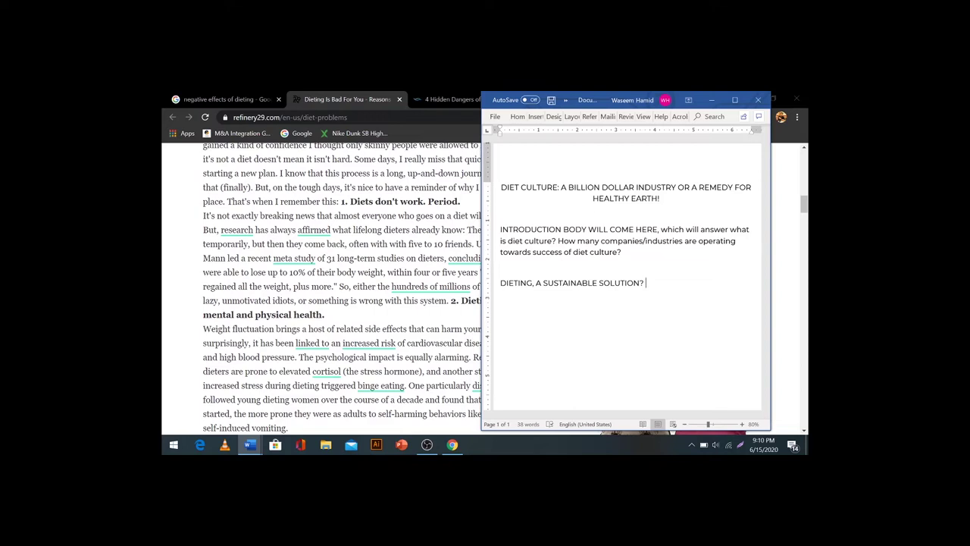
- Start a note under the "DIETING, A SUSTAINABLE SOLUTION?" heading with "This part will illustrate how dieting draws short term result,"
{"action": "key", "text": "Return"}
{"action": "type", "text": "This part will illustrate how die"}
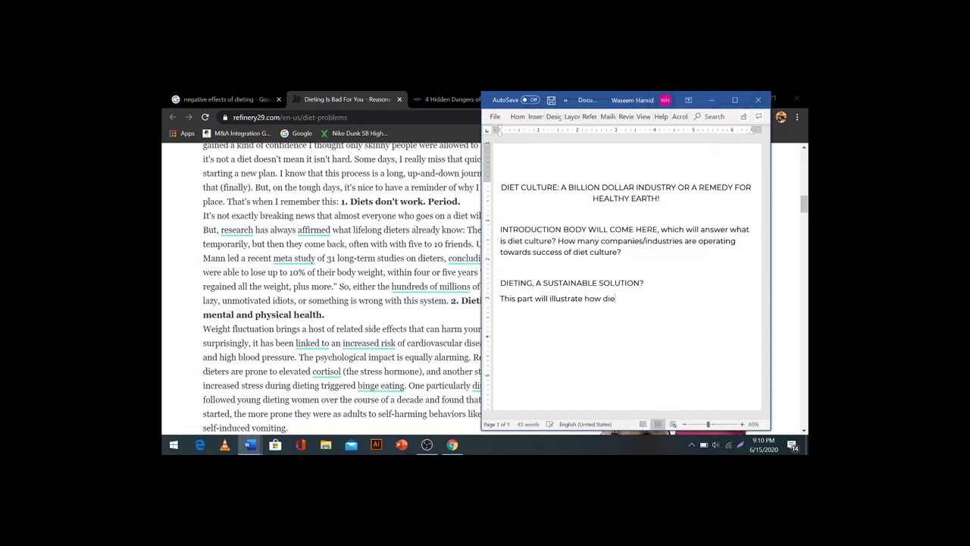
{"action": "type", "text": "ting draws short term r"}
{"action": "type", "text": "esult, hwoe"}
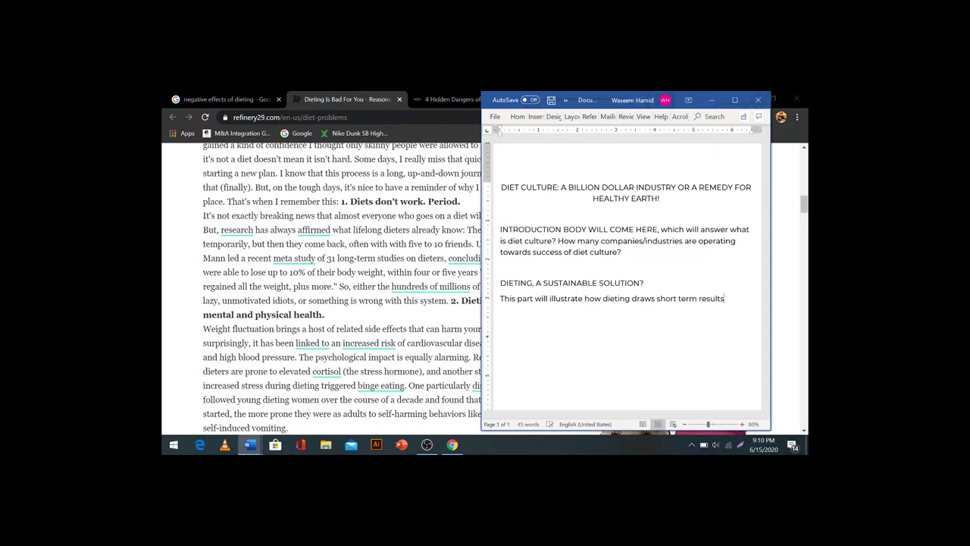
{"action": "type", "text": "ver"}
{"action": "key", "text": "BackSpace"}
{"action": "key", "text": "BackSpace"}
{"action": "key", "text": "BackSpace"}
{"action": "key", "text": "BackSpace"}
{"action": "key", "text": "BackSpace"}
{"action": "key", "text": "BackSpace"}
{"action": "key", "text": "BackSpace"}
- Complete the note with "however, in long term it affects mental and physical health of inidividuals..."
{"action": "type", "text": "however, in long term it affects mental a"}
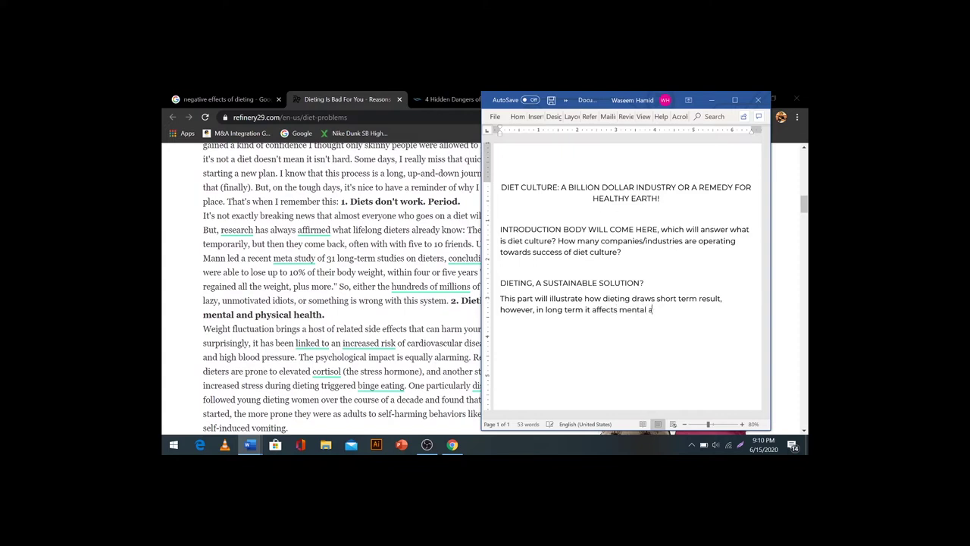
{"action": "type", "text": "nd physical health of in"}
{"action": "type", "text": "idivid"}
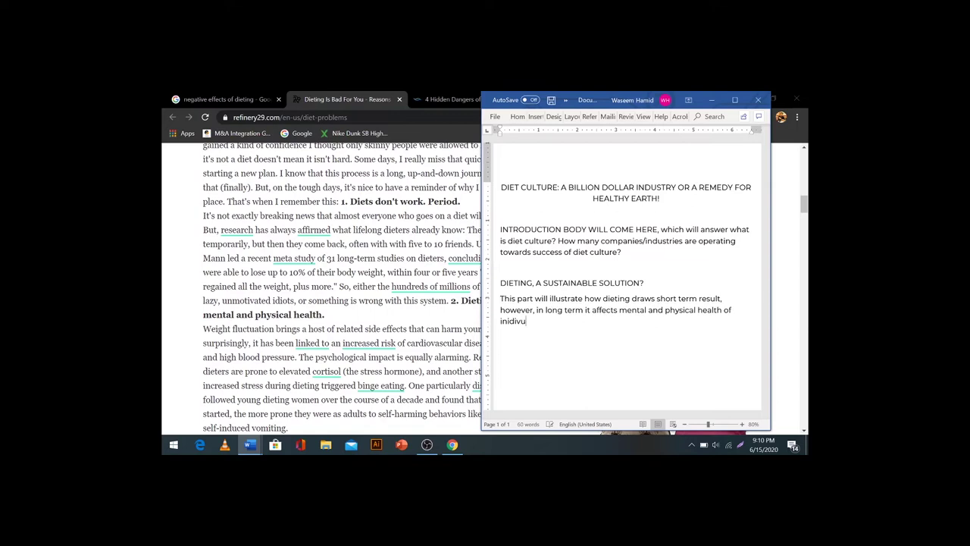
{"action": "key", "text": "BackSpace"}
{"action": "key", "text": "BackSpace"}
{"action": "type", "text": "uals."}
- Add the separate lines "Mental implications of dieting" and "Physical implications of dieting" below the note, with blank space around each
{"action": "key", "text": "Return"}
{"action": "type", "text": "Mental implications of dieting"}
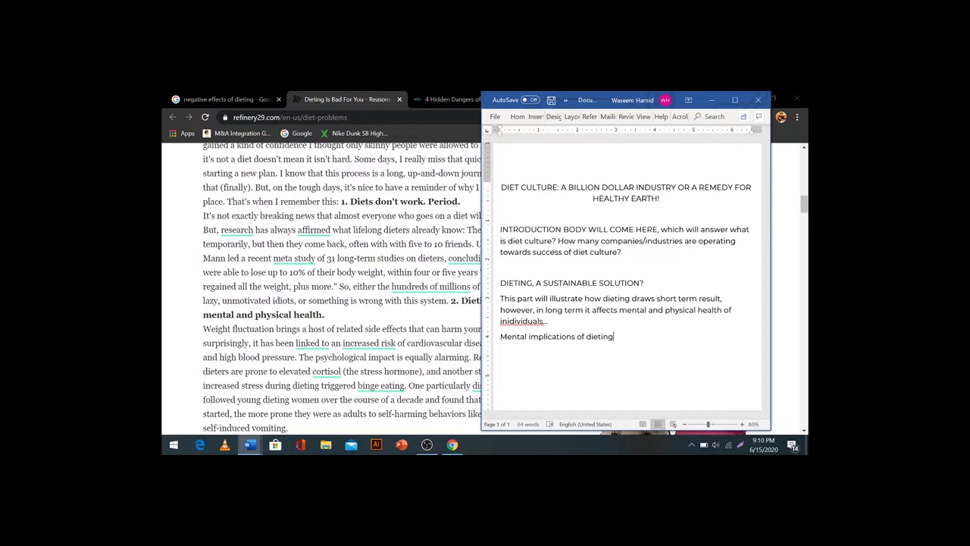
{"action": "key", "text": "Home"}
{"action": "key", "text": "Return"}
{"action": "key", "text": "End"}
{"action": "key", "text": "Return"}
{"action": "type", "text": "physical implications of dieting"}
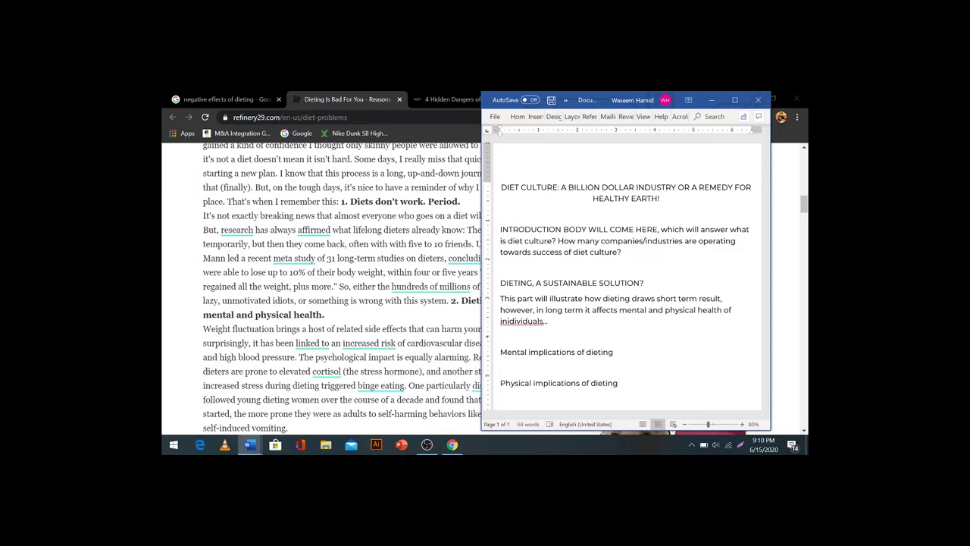
{"action": "scroll", "coordinate": [649, 325], "scroll_direction": "down", "scroll_amount": 3}
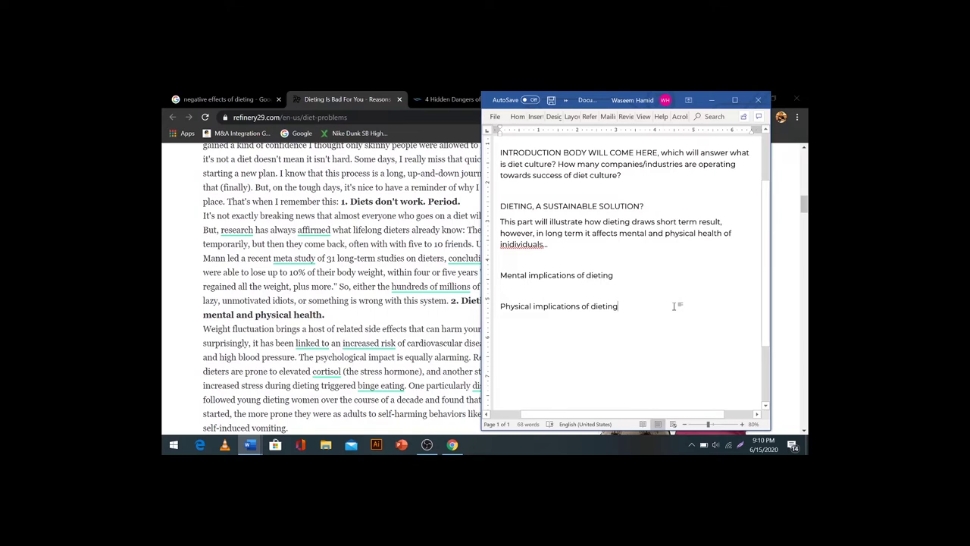
{"action": "key", "text": "Return"}
{"action": "key", "text": "Return"}
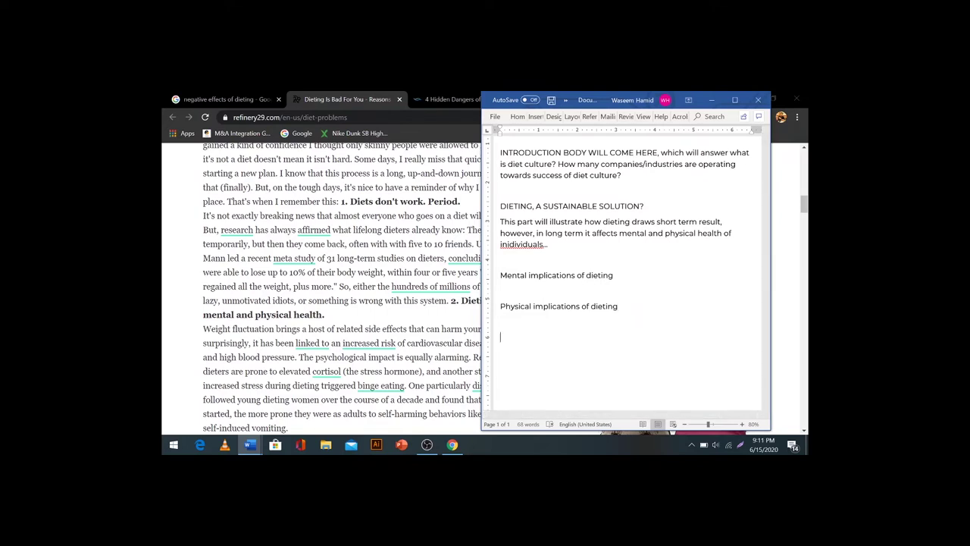
- Switch to the Refinery29 article in Chrome and examine its third and fourth reasons, about the body's needs and food becoming life's center
{"action": "key", "text": "alt+Tab"}
{"action": "scroll", "coordinate": [405, 237], "scroll_direction": "down", "scroll_amount": 12}
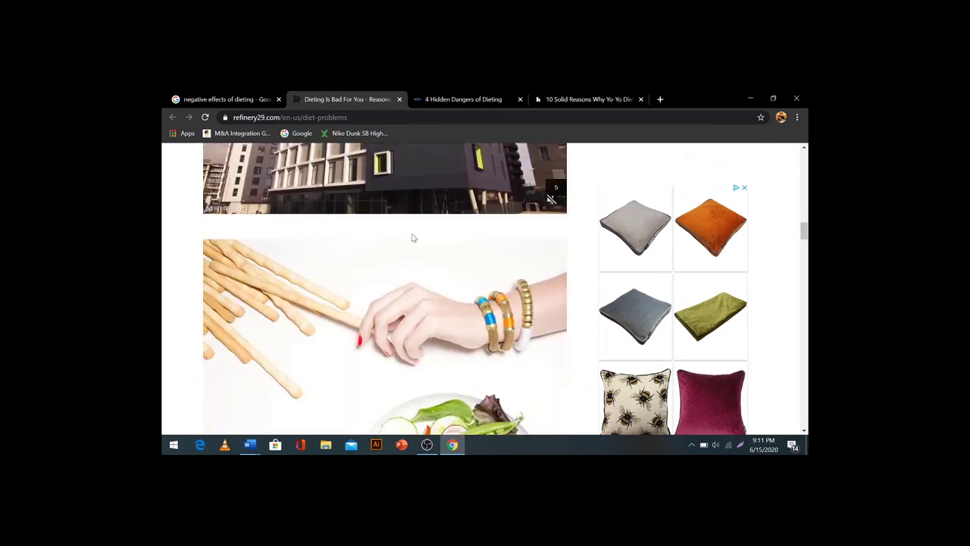
{"action": "triple_click", "coordinate": [406, 248]}
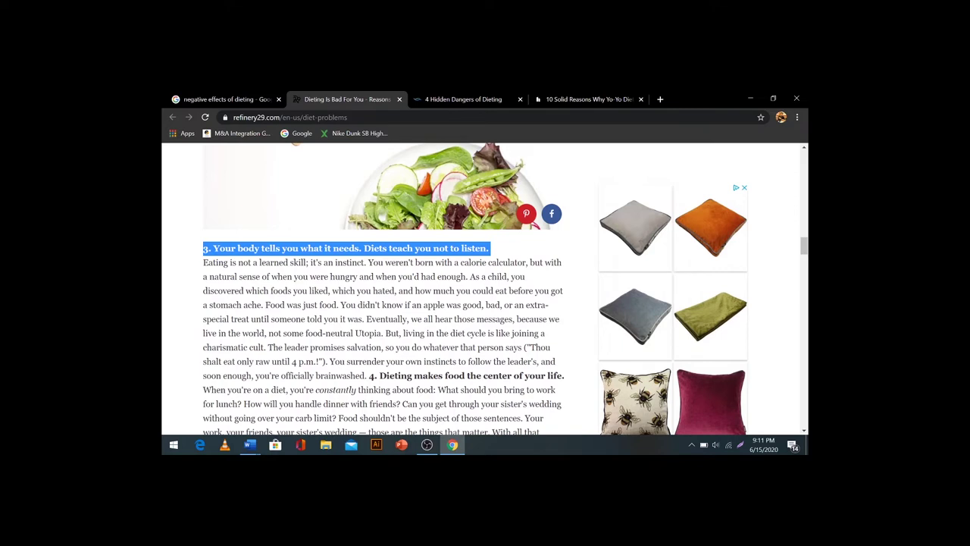
{"action": "scroll", "coordinate": [382, 288], "scroll_direction": "down", "scroll_amount": 2}
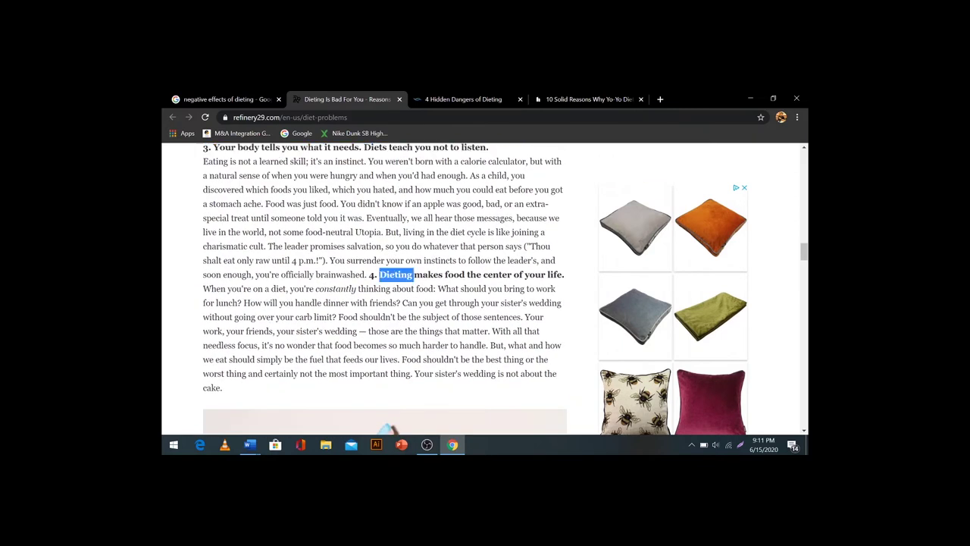
{"action": "triple_click", "coordinate": [388, 274]}
{"action": "left_click", "coordinate": [381, 274]}
{"action": "left_click_drag", "start_coordinate": [381, 275], "coordinate": [455, 424]}
{"action": "left_click", "coordinate": [455, 424]}
- Examine the article's fifth reason, "Diets measure your life, worth, and health in weight", comparing it with the Word draft and outline
{"action": "scroll", "coordinate": [479, 261], "scroll_direction": "down", "scroll_amount": 8}
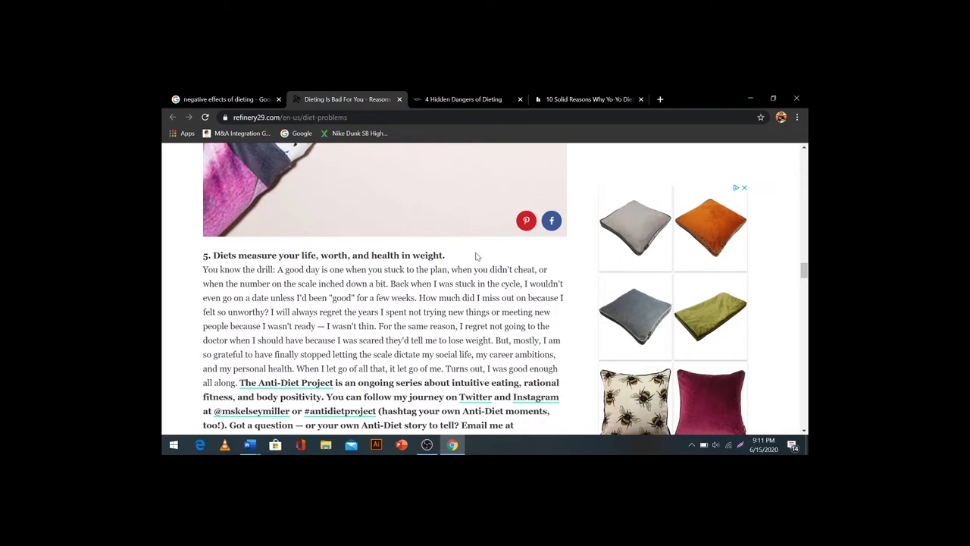
{"action": "triple_click", "coordinate": [477, 257]}
{"action": "left_click_drag", "start_coordinate": [213, 255], "coordinate": [220, 256]}
{"action": "key", "text": "alt+Tab"}
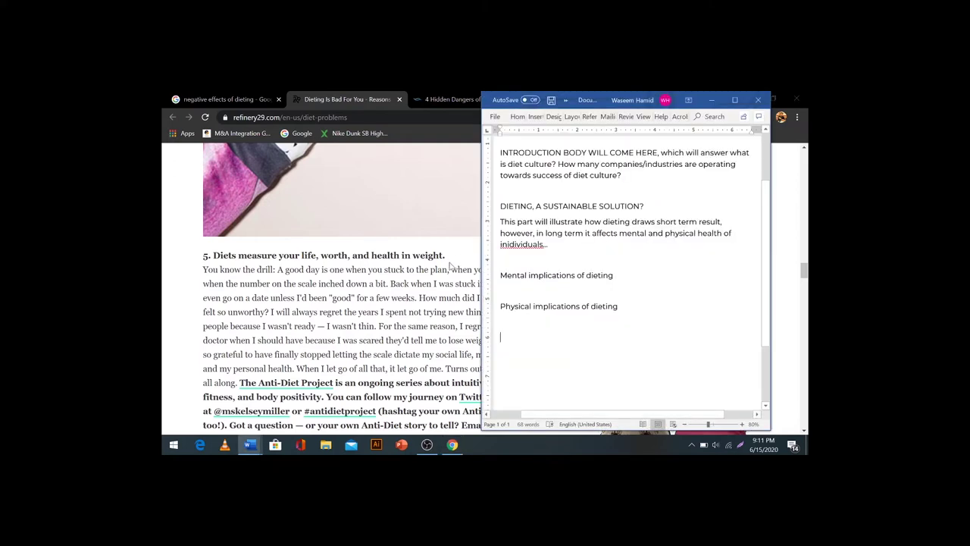
{"action": "key", "text": "alt+Tab"}
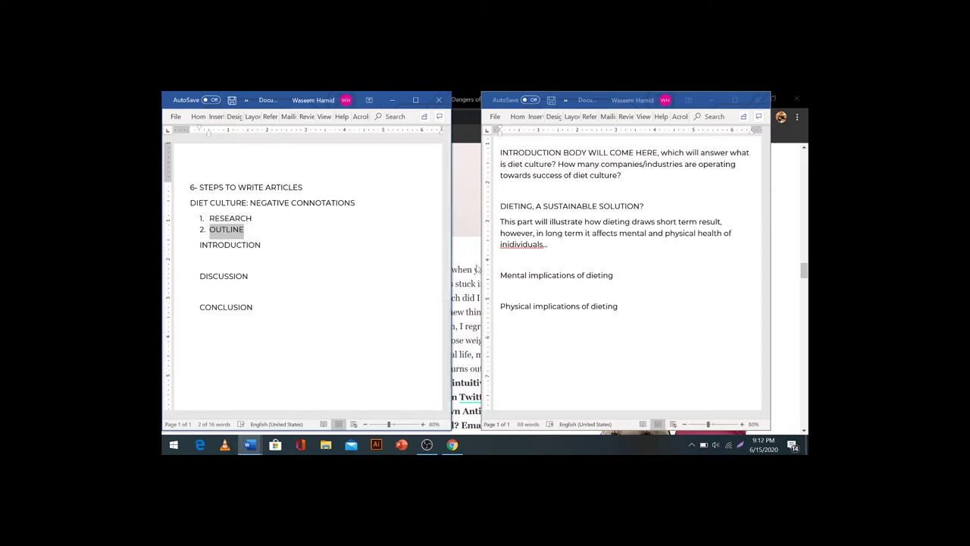
{"action": "left_click", "coordinate": [459, 267]}
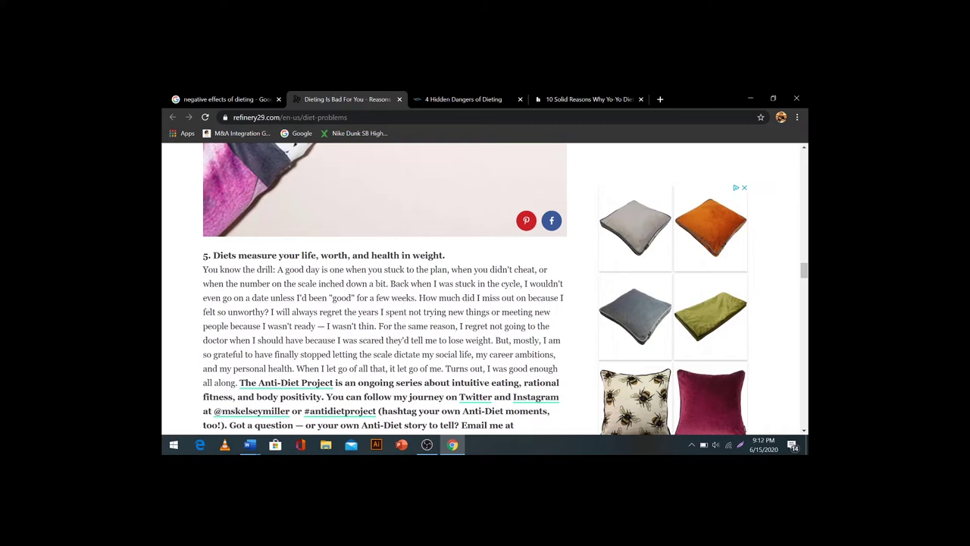
- Return to the Word draft and add the heading "DIETING, MEASURING YOUR WORTH IN WEIGHTS" below the physical implications line
{"action": "key", "text": "alt+Tab"}
{"action": "key", "text": "alt+Tab"}
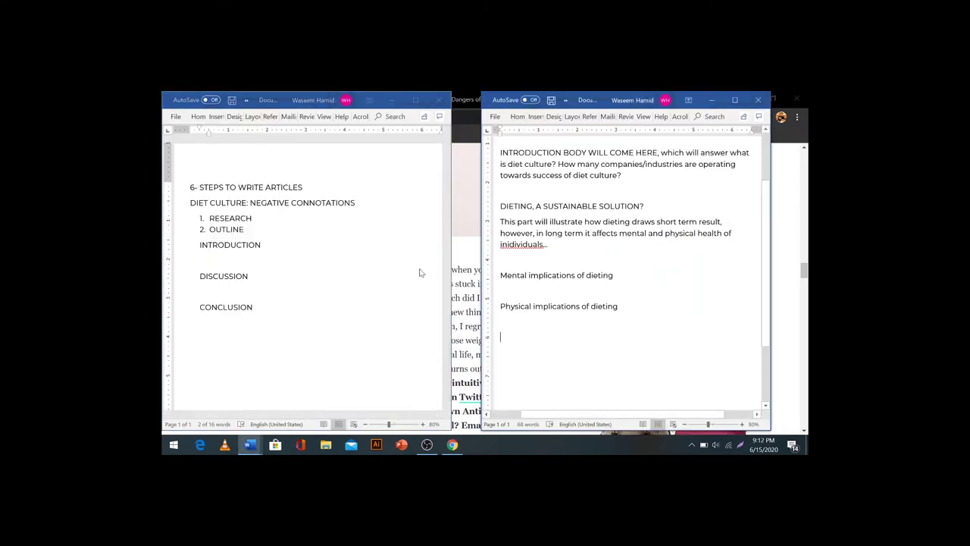
{"action": "type", "text": "DIETING"}
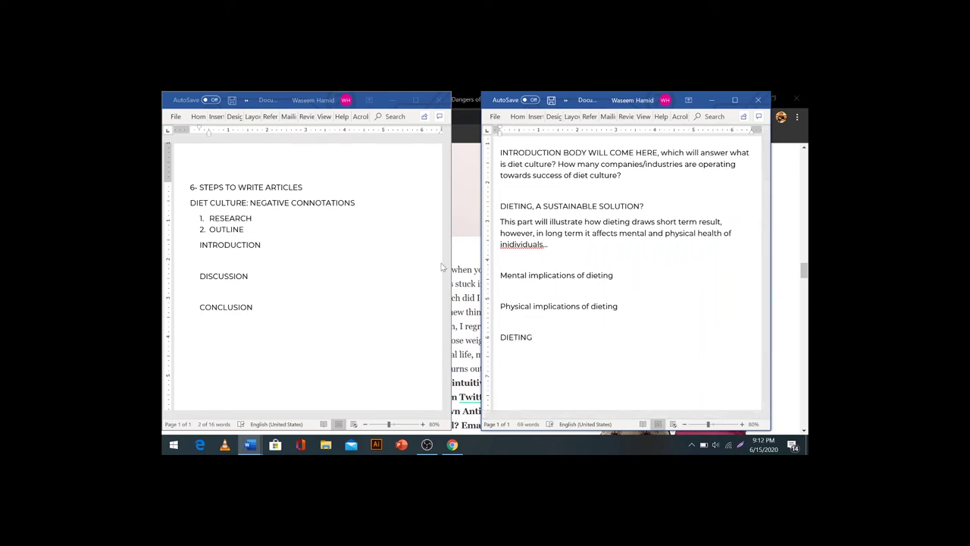
{"action": "type", "text": ", MEASURING YORU"}
{"action": "key", "text": "BackSpace"}
{"action": "key", "text": "BackSpace"}
{"action": "type", "text": "UR WOR"}
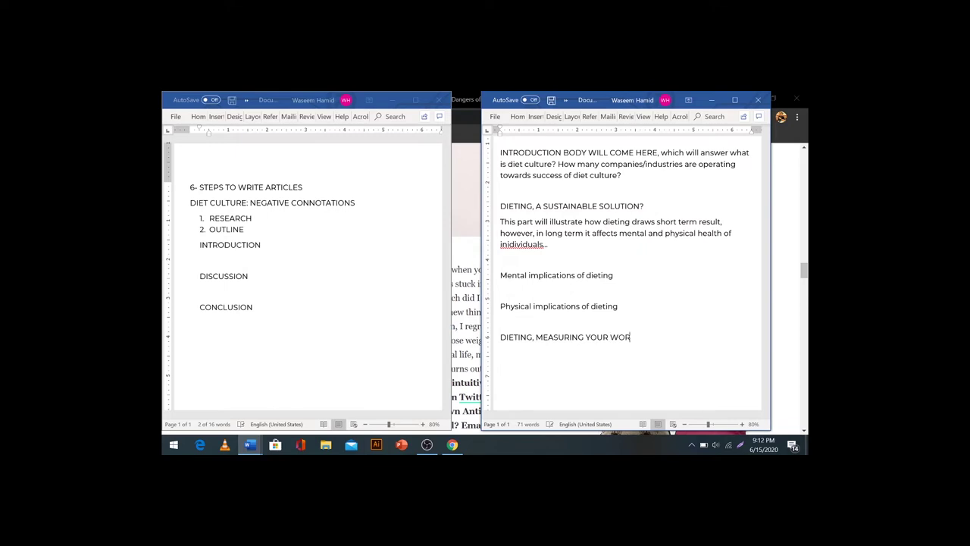
{"action": "type", "text": "TH IN WEIGHTS"}
{"action": "key", "text": "Return"}
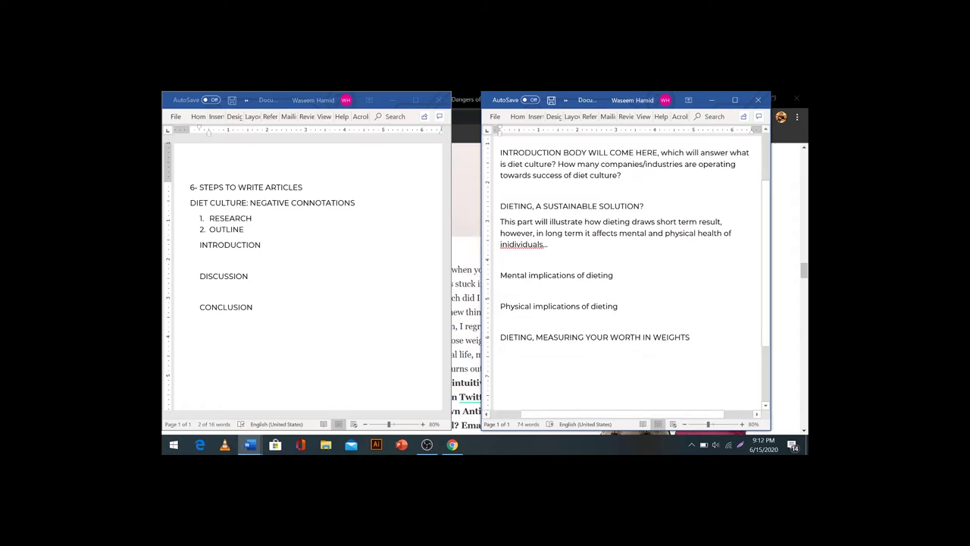
- Add the note "This part will demonstrate how an individual measures his/her success in terms of their weight..." under the new heading
{"action": "type", "text": "This "}
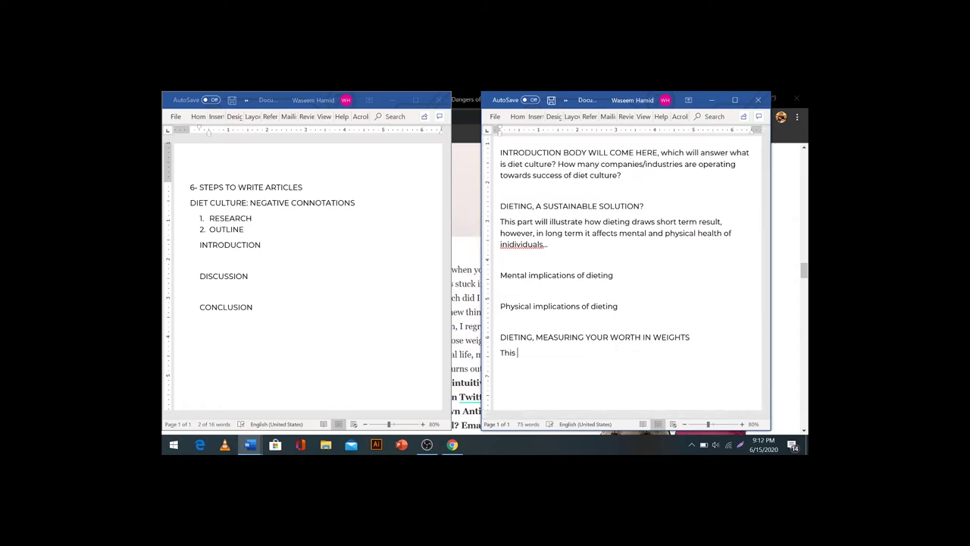
{"action": "type", "text": "part will demonstrate how"}
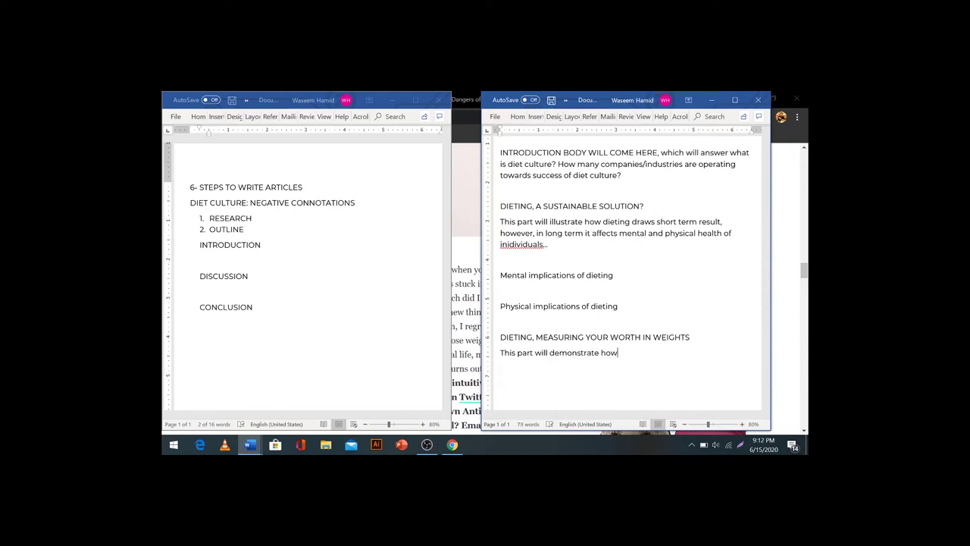
{"action": "type", "text": " an individual measures hi"}
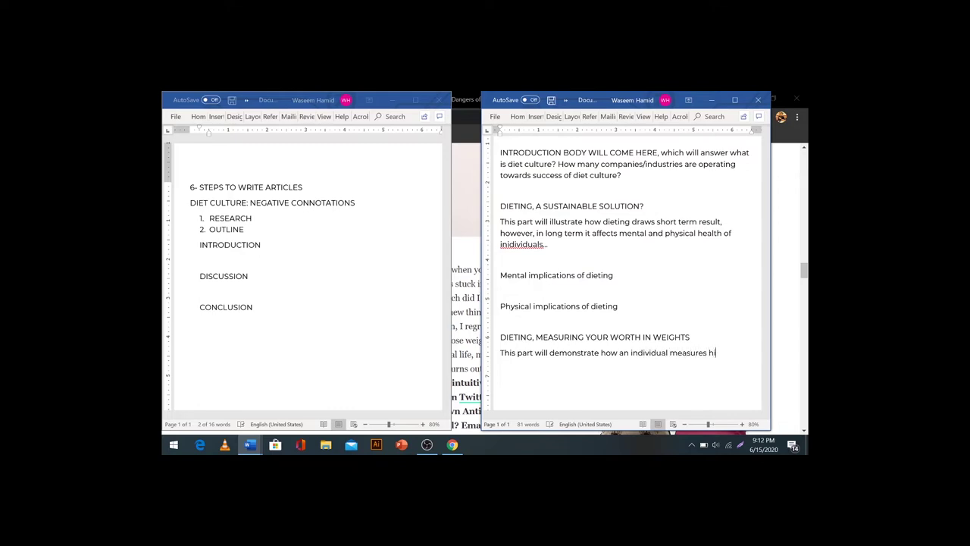
{"action": "type", "text": "s/her success in terms of their weight..."}
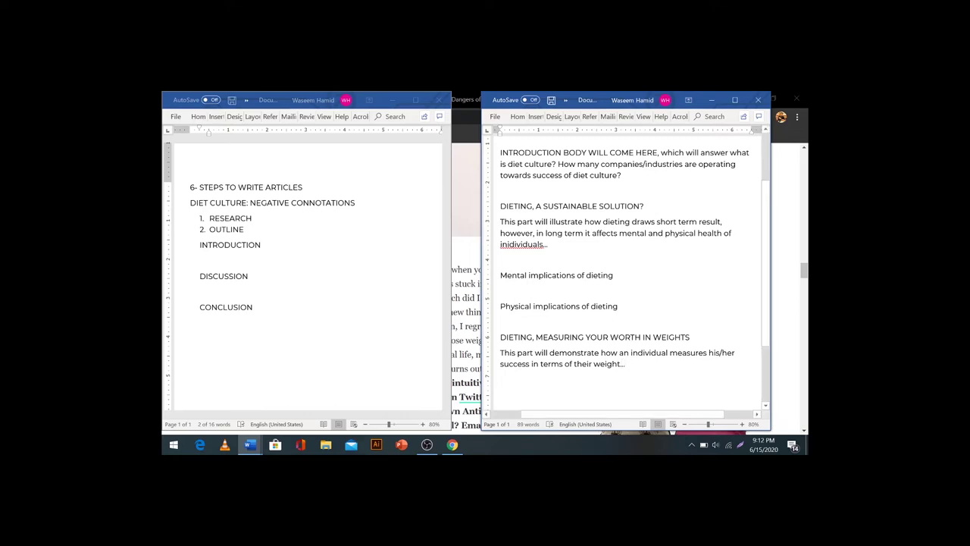
- Correct the misspelled "inidividuals" to "individuals" in the note about dieting's sustainability
{"action": "triple_click", "coordinate": [553, 275]}
{"action": "left_click", "coordinate": [545, 288]}
{"action": "triple_click", "coordinate": [557, 306]}
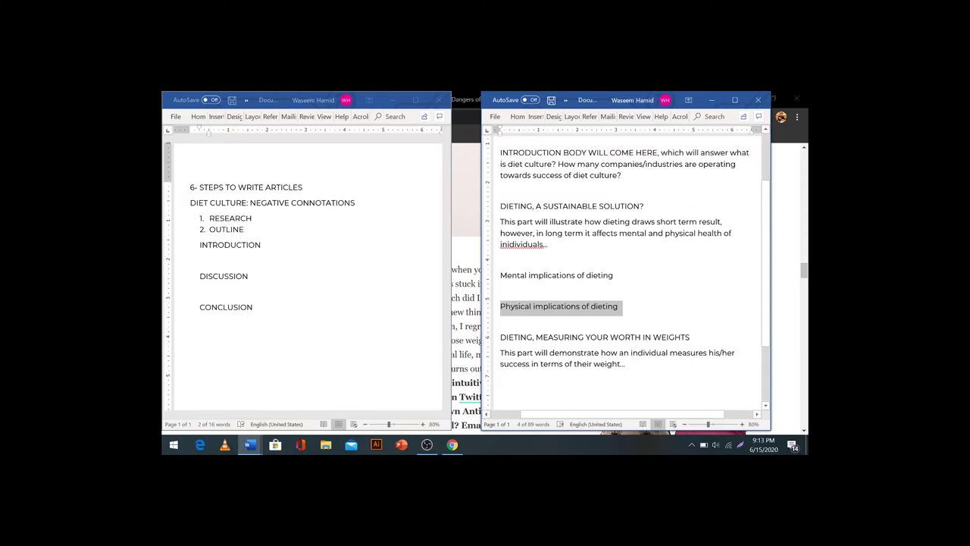
{"action": "right_click", "coordinate": [530, 239]}
{"action": "key", "text": "Escape"}
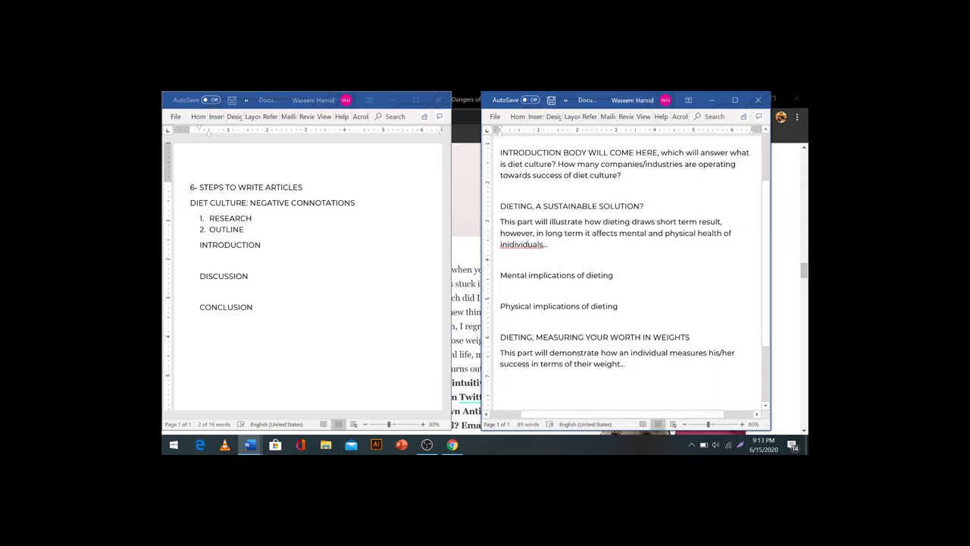
{"action": "right_click", "coordinate": [530, 244]}
{"action": "left_click", "coordinate": [570, 258]}
- Review the mental and physical implications lines, the sustainability note and the heading about measuring worth in weights
{"action": "left_click_drag", "start_coordinate": [500, 275], "coordinate": [620, 307]}
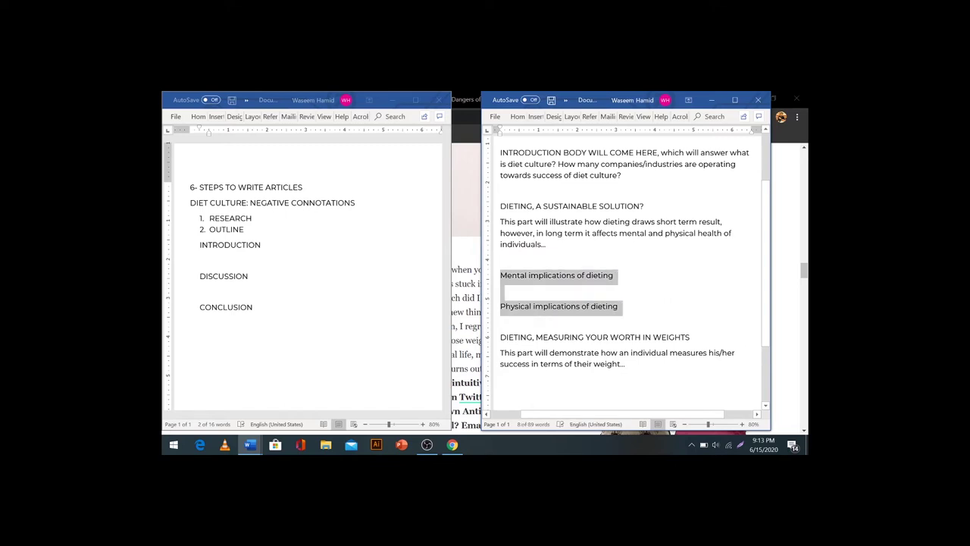
{"action": "left_click_drag", "start_coordinate": [500, 221], "coordinate": [577, 275]}
{"action": "left_click", "coordinate": [577, 275]}
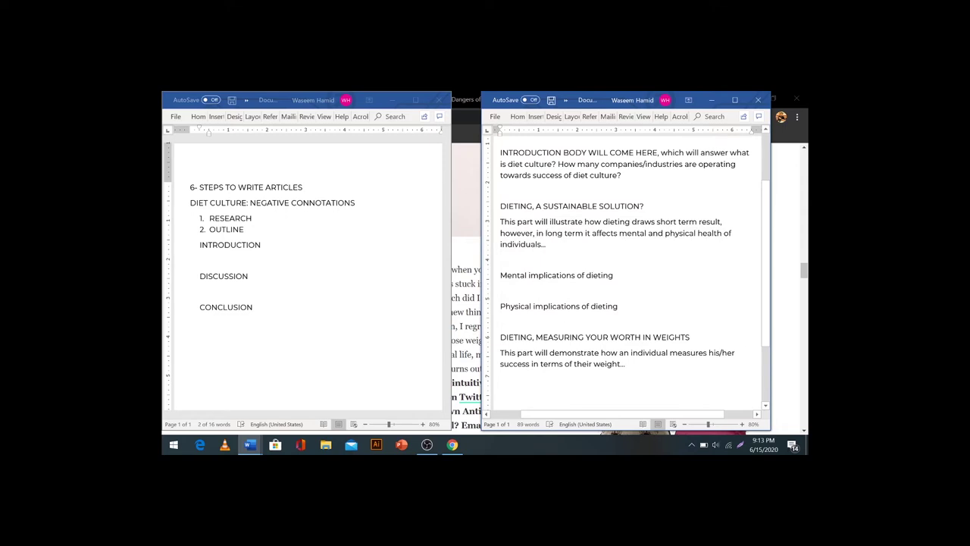
{"action": "double_click", "coordinate": [527, 275]}
{"action": "double_click", "coordinate": [521, 306]}
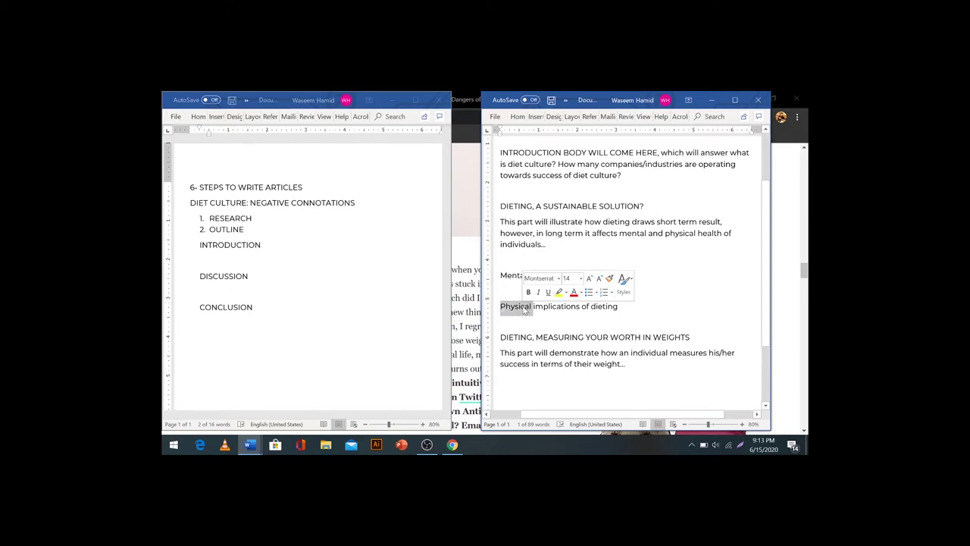
{"action": "left_click", "coordinate": [523, 307]}
{"action": "triple_click", "coordinate": [528, 337]}
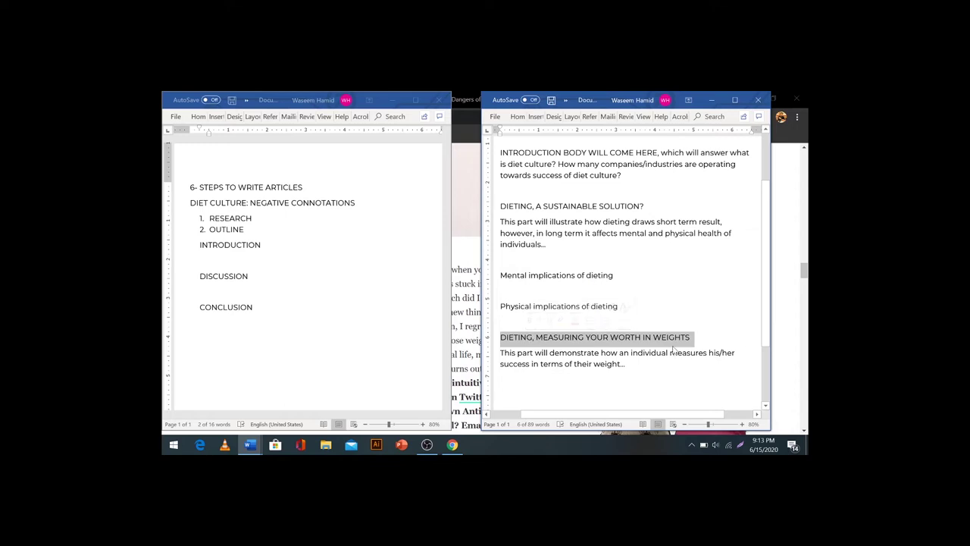
{"action": "left_click", "coordinate": [636, 340]}
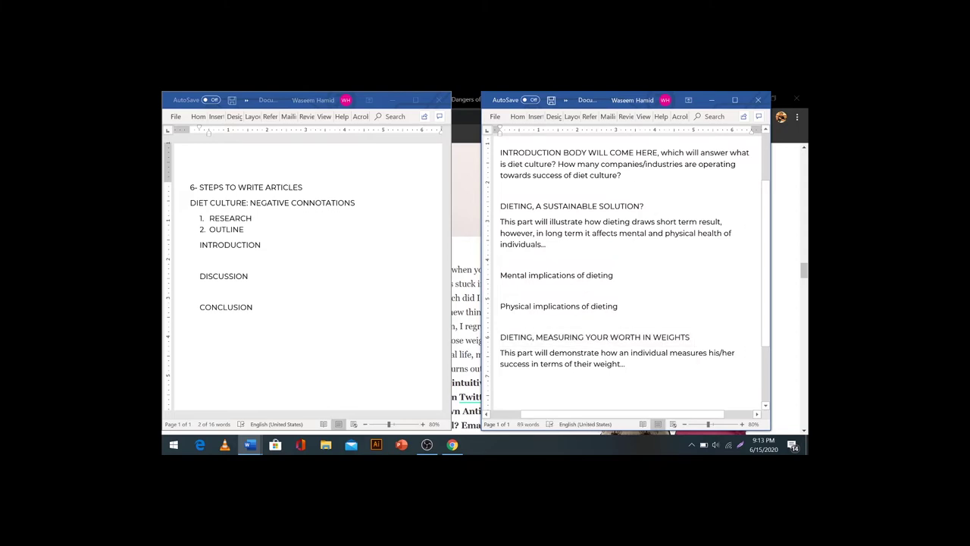
- Replace "DIETING," with "IS IT WORTH" at the start of the "MEASURING YOUR WORTH IN WEIGHTS" heading
{"action": "left_click_drag", "start_coordinate": [500, 337], "coordinate": [535, 337]}
{"action": "type", "text": "IS IT"}
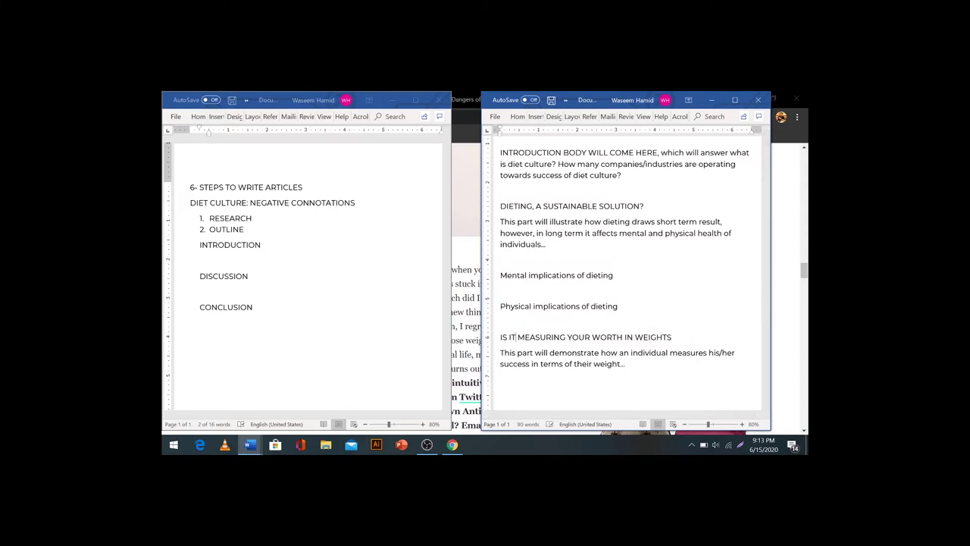
{"action": "type", "text": " WORTH"}
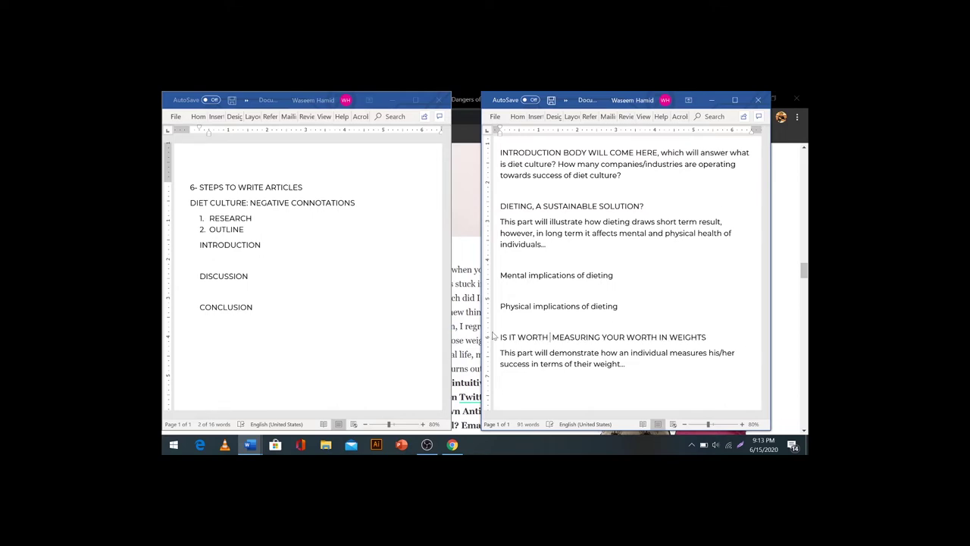
- Reword the last heading to read "IS IT WORTH IT TO MEASURE YOUR WORTH IN WEIGHTS"
{"action": "type", "text": " IT TO"}
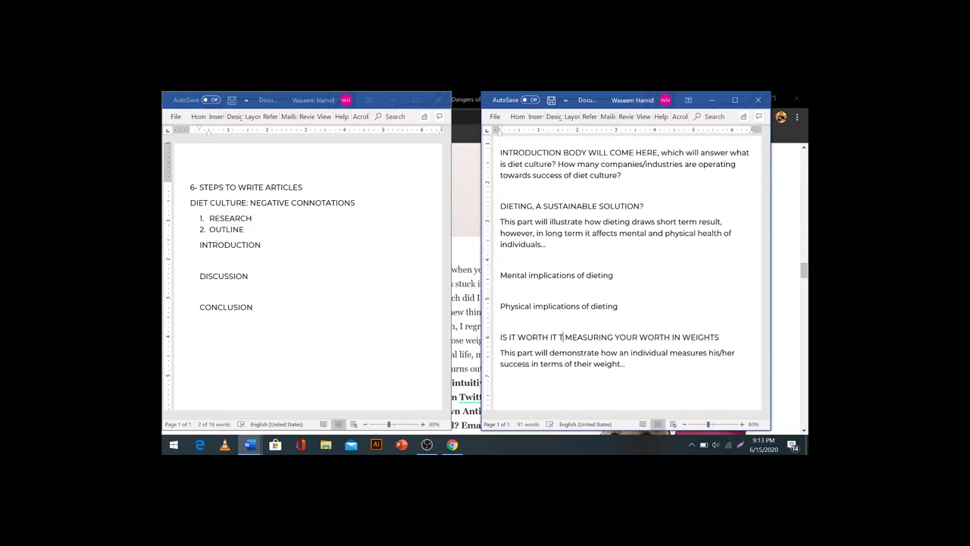
{"action": "key", "text": "Right"}
{"action": "key", "text": "Right"}
{"action": "key", "text": "Right"}
{"action": "key", "text": "Right"}
{"action": "key", "text": "Right"}
{"action": "key", "text": "Right"}
{"action": "key", "text": "Right"}
{"action": "key", "text": "shift+Right"}
{"action": "key", "text": "shift+Right"}
{"action": "key", "text": "shift+Right"}
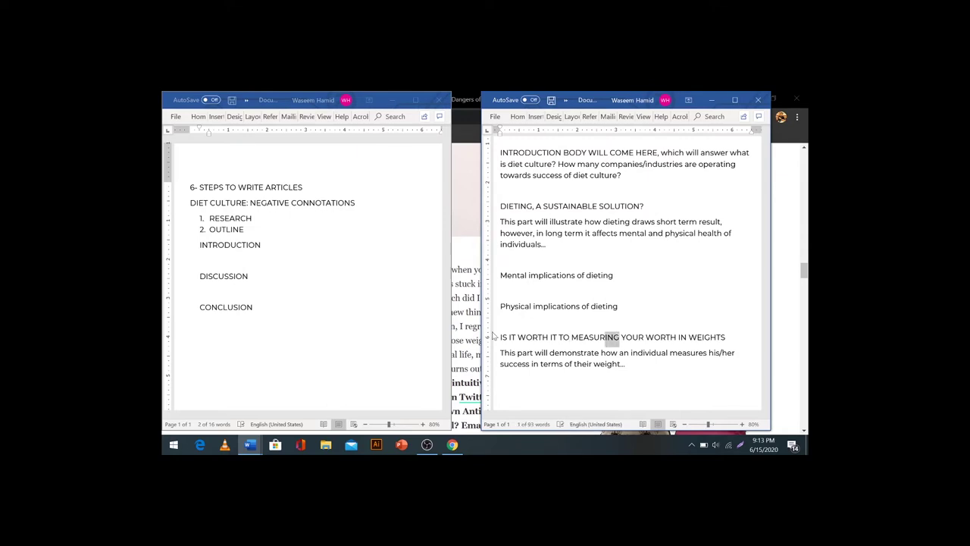
{"action": "key", "text": "BackSpace"}
{"action": "type", "text": "eE"}
{"action": "key", "text": "Right"}
{"action": "key", "text": "Right"}
{"action": "key", "text": "Right"}
{"action": "key", "text": "Right"}
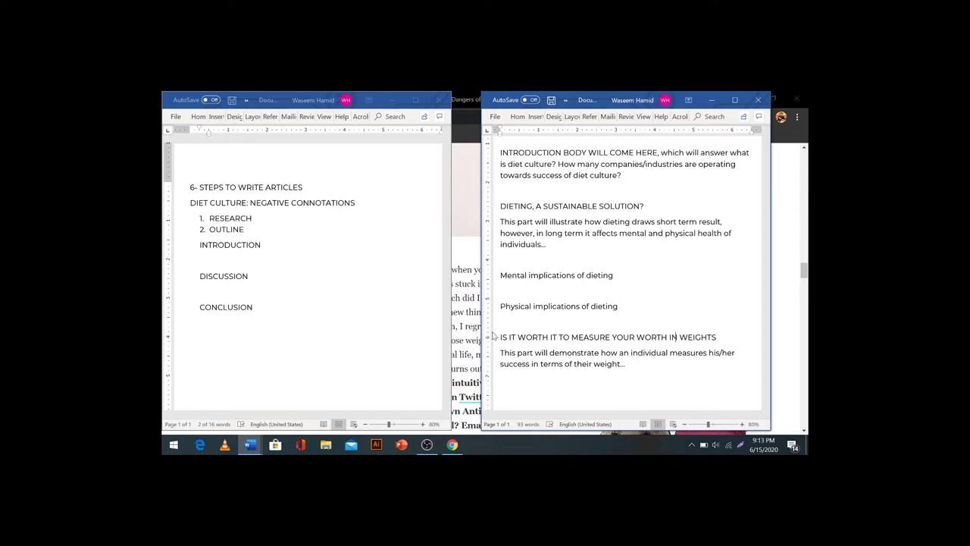
{"action": "key", "text": "Left"}
{"action": "key", "text": "Left"}
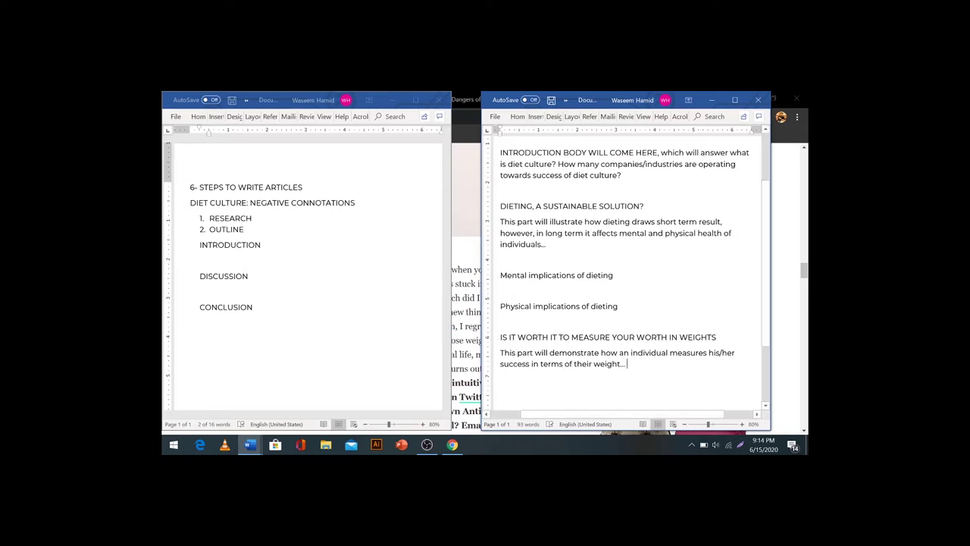
- Switch to Chrome, skim the end of the "4 Hidden Dangers of Dieting" article, and return to the top of the Word outline
{"action": "left_click", "coordinate": [471, 287]}
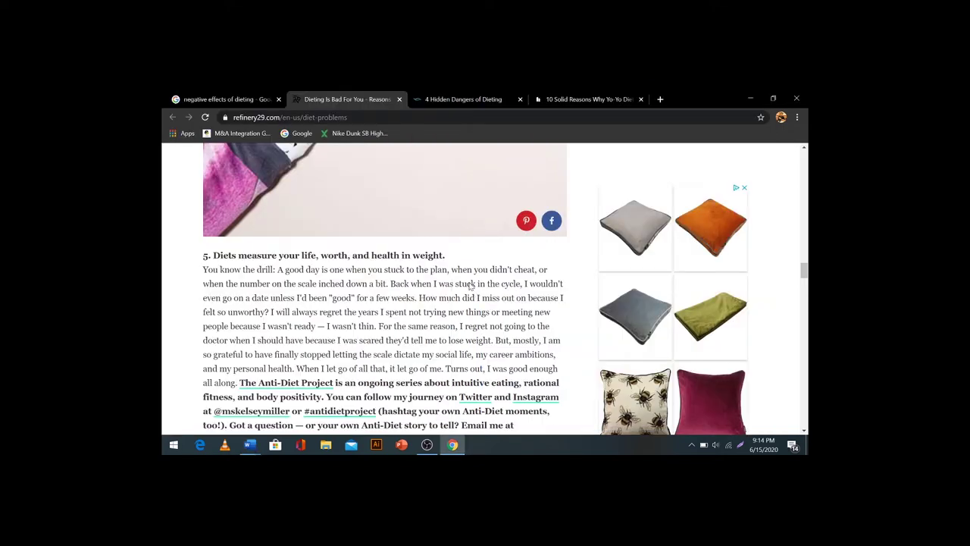
{"action": "left_click", "coordinate": [460, 103]}
{"action": "scroll", "coordinate": [509, 214], "scroll_direction": "down", "scroll_amount": 3}
{"action": "scroll", "coordinate": [505, 225], "scroll_direction": "up", "scroll_amount": 1}
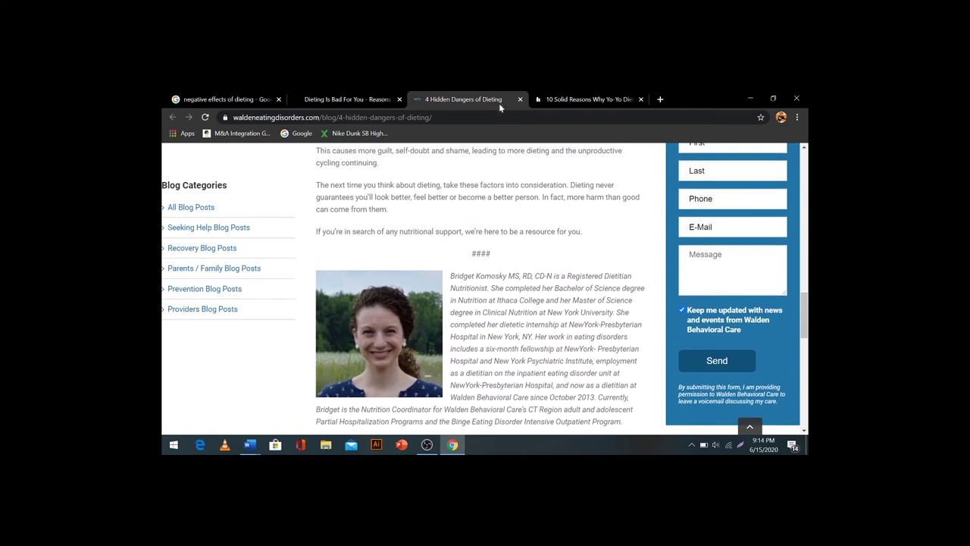
{"action": "scroll", "coordinate": [505, 225], "scroll_direction": "down", "scroll_amount": 3}
{"action": "scroll", "coordinate": [503, 226], "scroll_direction": "up", "scroll_amount": 8}
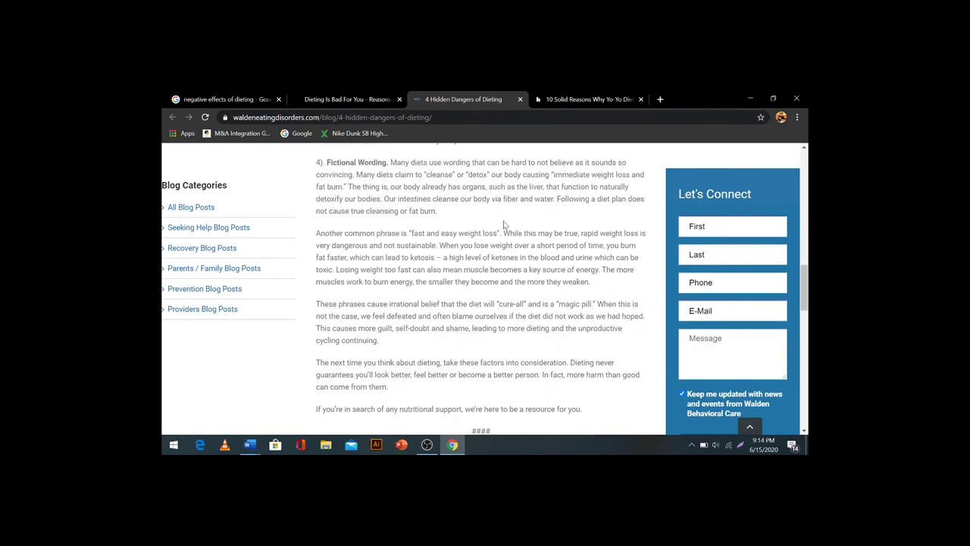
{"action": "key", "text": "alt+Tab"}
{"action": "scroll", "coordinate": [626, 271], "scroll_direction": "up", "scroll_amount": 3}
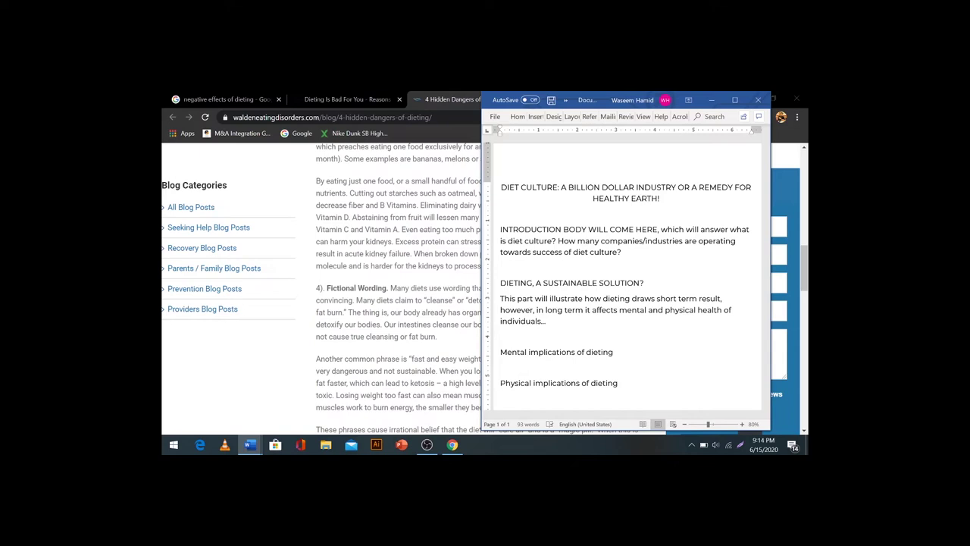
- Examine the points on easier weight gain after a diet and lack of vitamins and minerals in the Chrome article "4 Hidden Dangers of Dieting"
{"action": "left_click", "coordinate": [452, 445]}
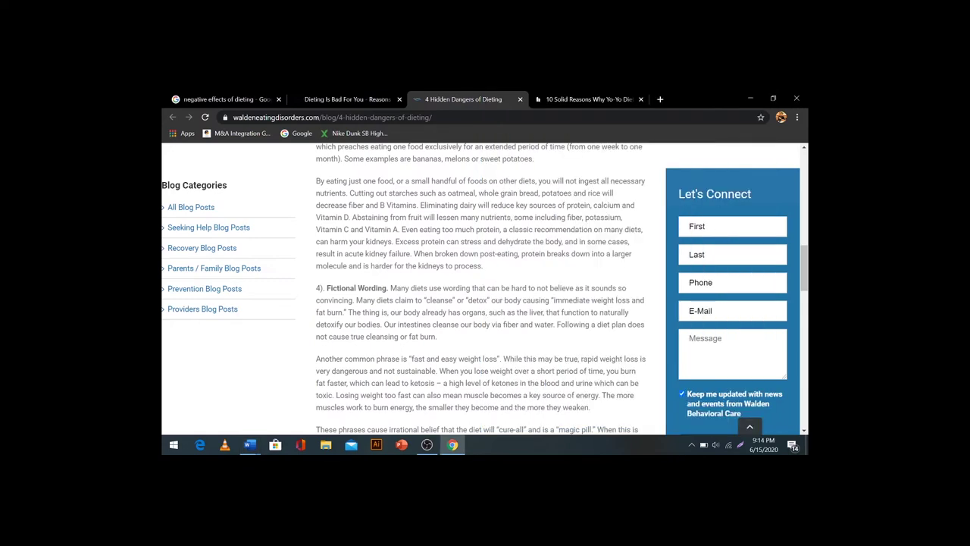
{"action": "double_click", "coordinate": [372, 287]}
{"action": "scroll", "coordinate": [481, 288], "scroll_direction": "up", "scroll_amount": 3}
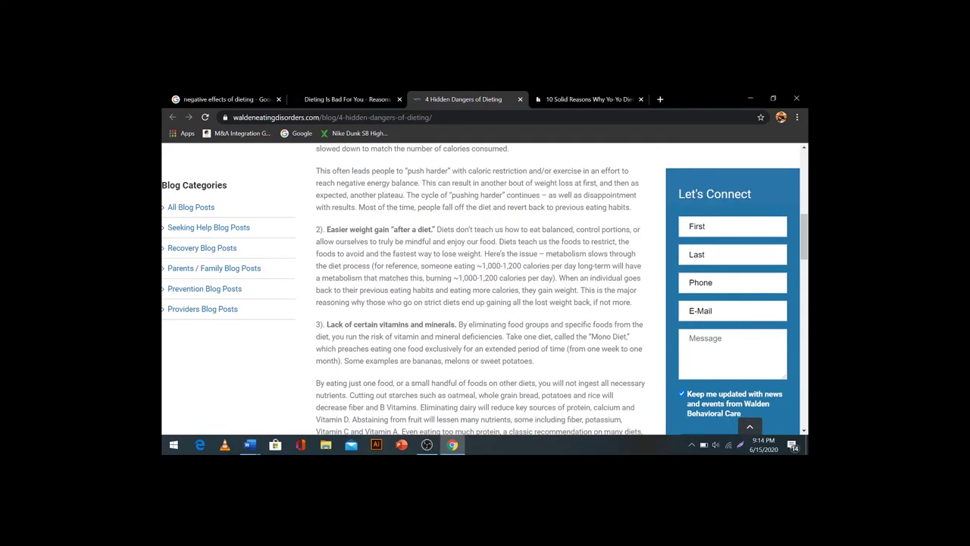
{"action": "triple_click", "coordinate": [362, 229]}
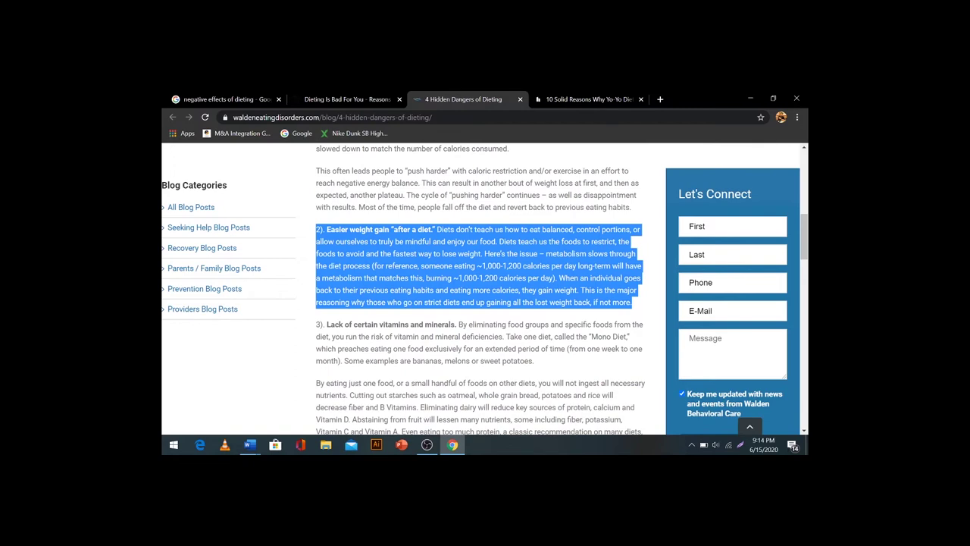
{"action": "double_click", "coordinate": [360, 228]}
{"action": "scroll", "coordinate": [363, 229], "scroll_direction": "down", "scroll_amount": 2}
{"action": "triple_click", "coordinate": [366, 172]}
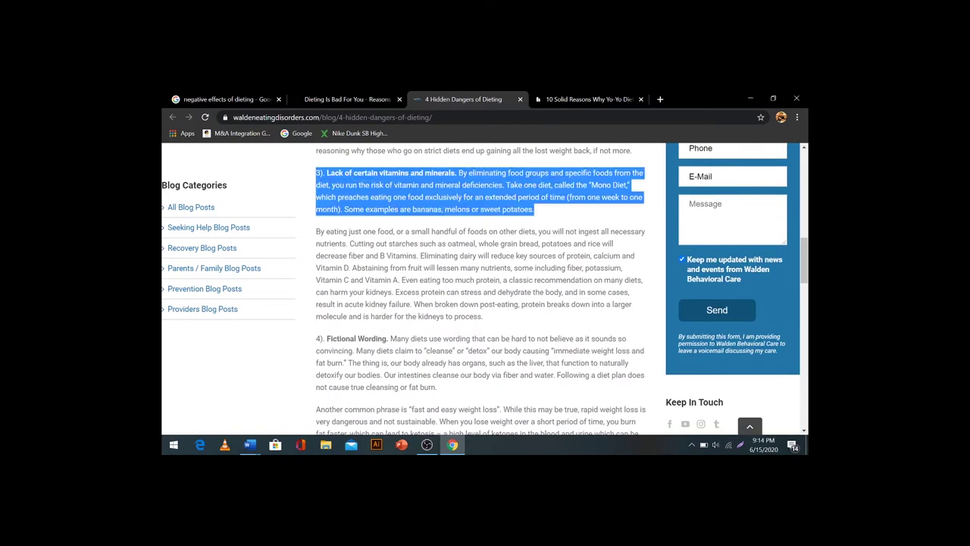
{"action": "left_click", "coordinate": [367, 173]}
- Examine the article's "Fictional Wording" point, including its paragraphs on fast weight loss and "magic pill" phrases
{"action": "scroll", "coordinate": [367, 219], "scroll_direction": "down", "scroll_amount": 2}
{"action": "left_click_drag", "start_coordinate": [377, 187], "coordinate": [461, 211]}
{"action": "left_click", "coordinate": [461, 211]}
{"action": "left_click_drag", "start_coordinate": [377, 257], "coordinate": [600, 295]}
{"action": "scroll", "coordinate": [600, 295], "scroll_direction": "down", "scroll_amount": 3}
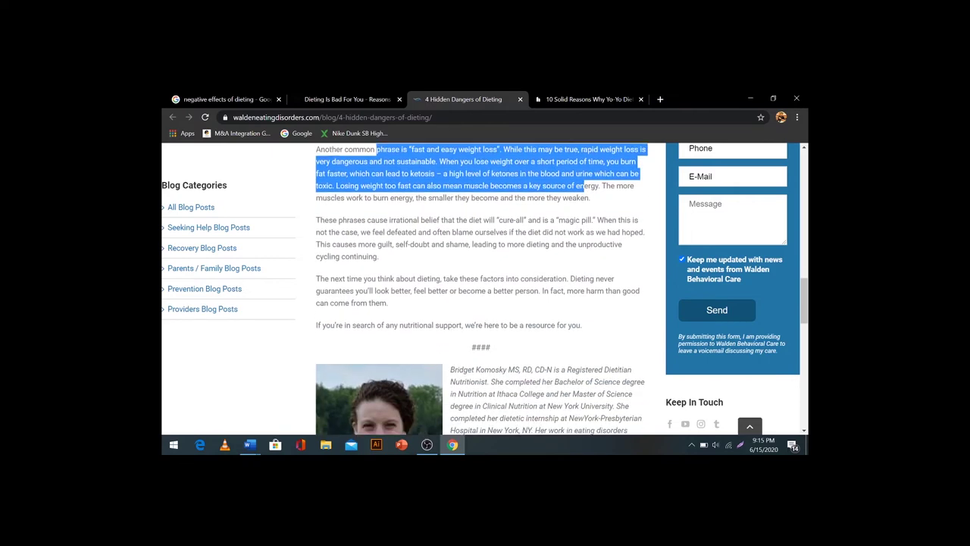
{"action": "scroll", "coordinate": [583, 291], "scroll_direction": "up", "scroll_amount": 3}
{"action": "scroll", "coordinate": [584, 292], "scroll_direction": "down", "scroll_amount": 4}
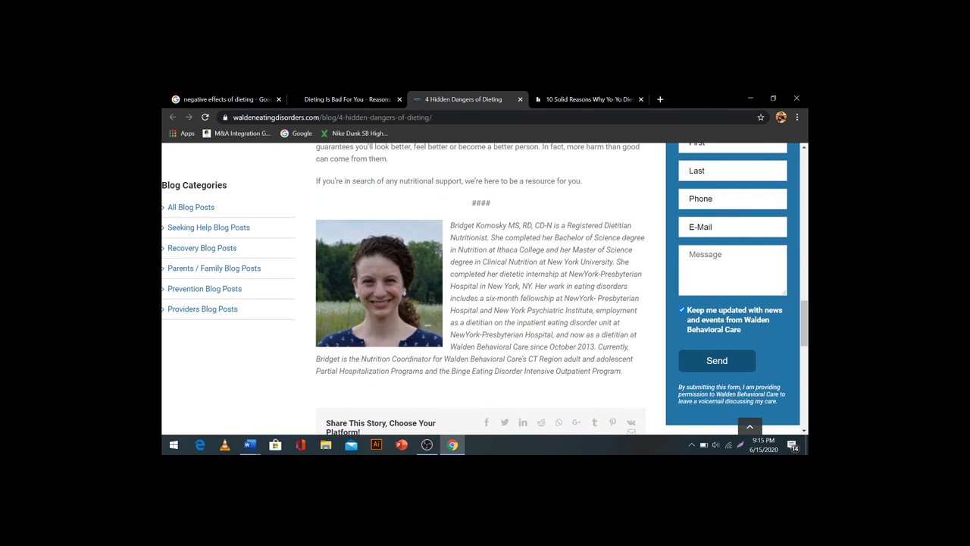
{"action": "scroll", "coordinate": [580, 291], "scroll_direction": "up", "scroll_amount": 4}
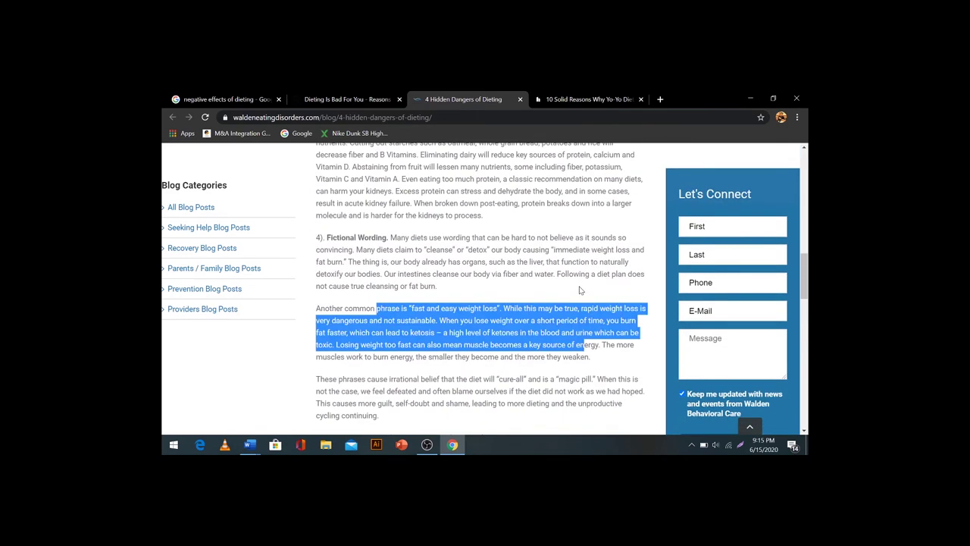
{"action": "left_click", "coordinate": [440, 382]}
{"action": "triple_click", "coordinate": [431, 380]}
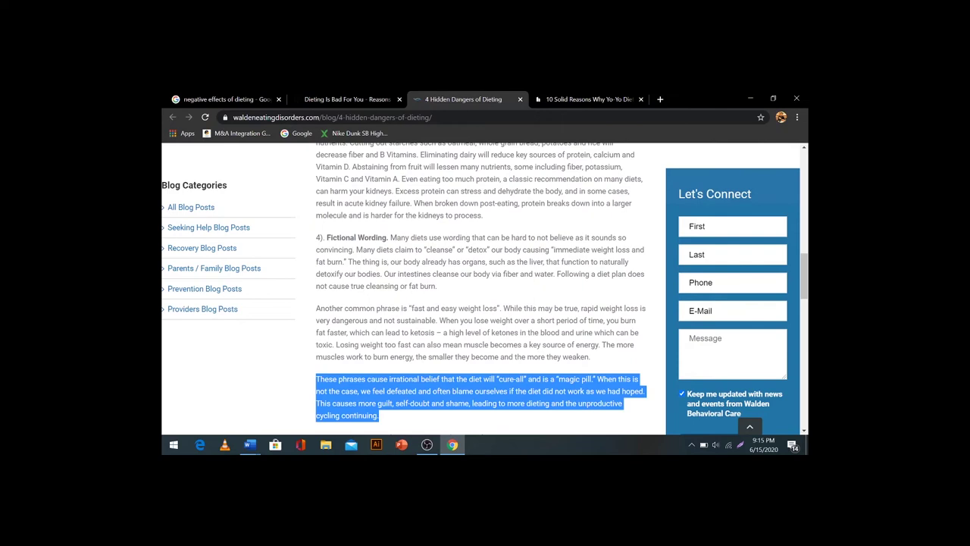
{"action": "left_click", "coordinate": [431, 379]}
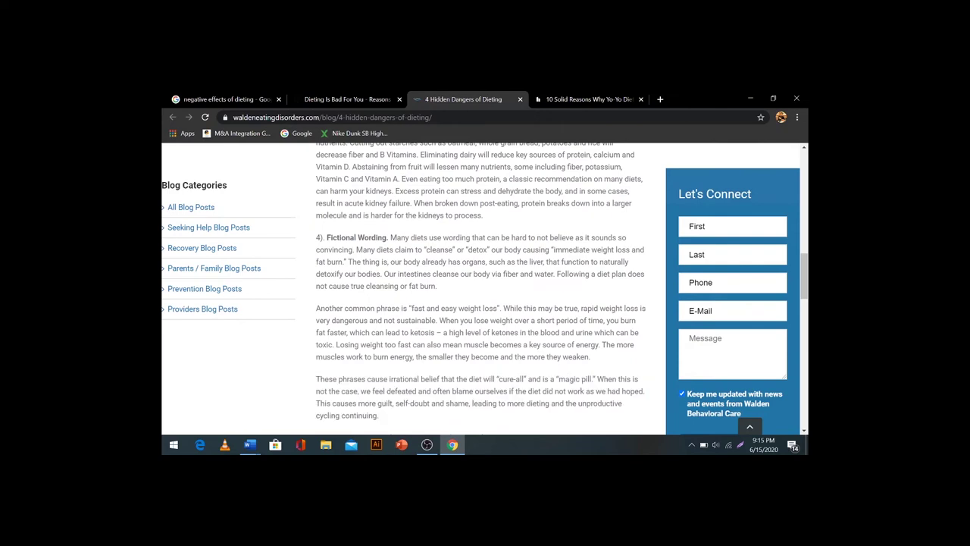
{"action": "double_click", "coordinate": [422, 332]}
{"action": "left_click_drag", "start_coordinate": [323, 237], "coordinate": [375, 237]}
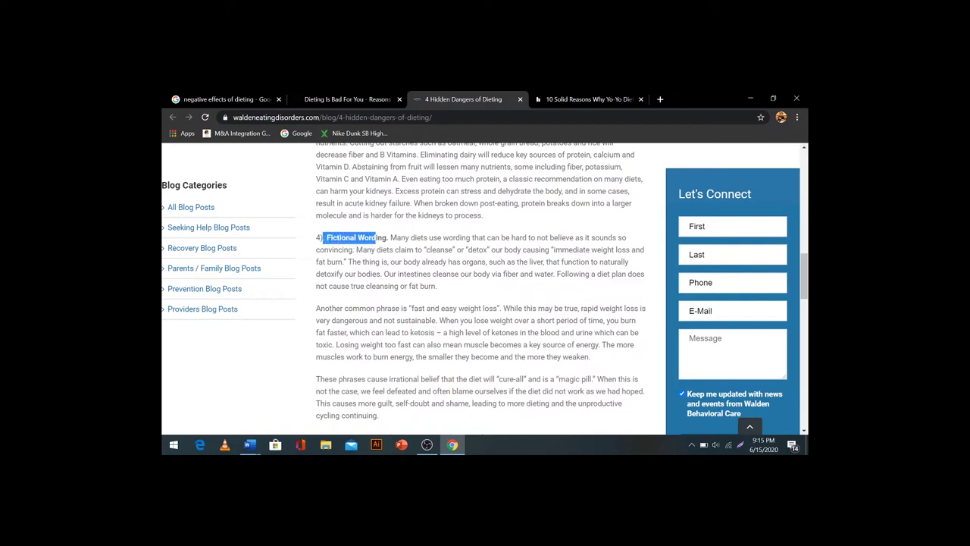
- Add the heading "DIETING, MISLEADING THE AUDIENCE WITH FICTIONAL WORDINGS" at the end of the article outline in Word
{"action": "left_click", "coordinate": [250, 445]}
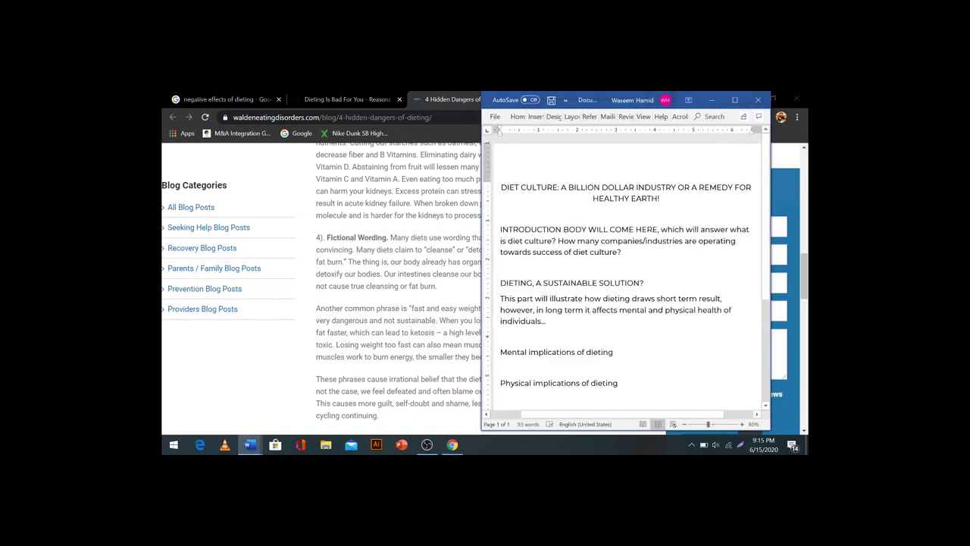
{"action": "key", "text": "ctrl+End"}
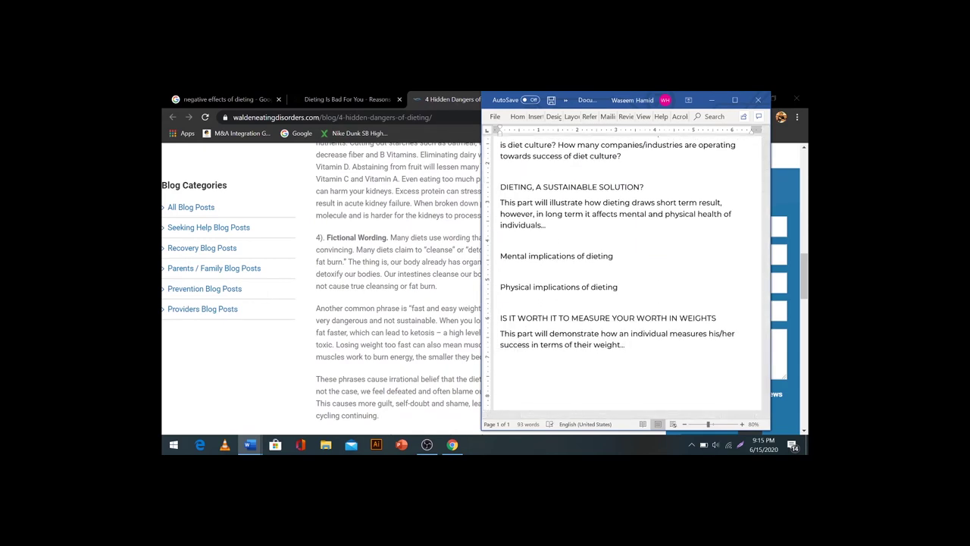
{"action": "type", "text": "Ment"}
{"action": "key", "text": "BackSpace"}
{"action": "key", "text": "BackSpace"}
{"action": "key", "text": "BackSpace"}
{"action": "key", "text": "BackSpace"}
{"action": "type", "text": "DIETING<"}
{"action": "key", "text": "BackSpace"}
{"action": "type", "text": ", MISLEADING THE"}
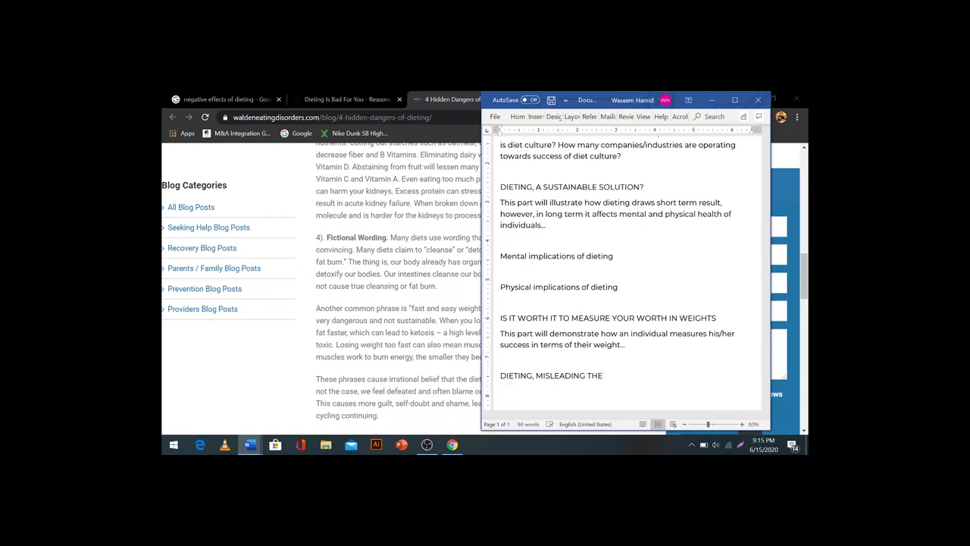
{"action": "type", "text": " AUDIENCE WITH FICTIONAL WORDINGS"}
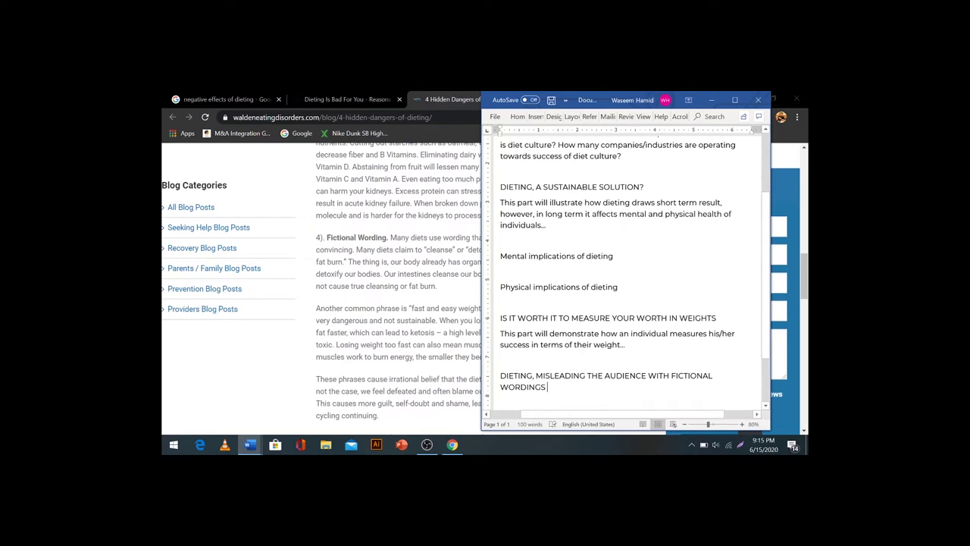
- Review the Word outline, and reread the "Easier weight gain 'after a diet'" point of the article in Chrome
{"action": "scroll", "coordinate": [625, 273], "scroll_direction": "up", "scroll_amount": 3}
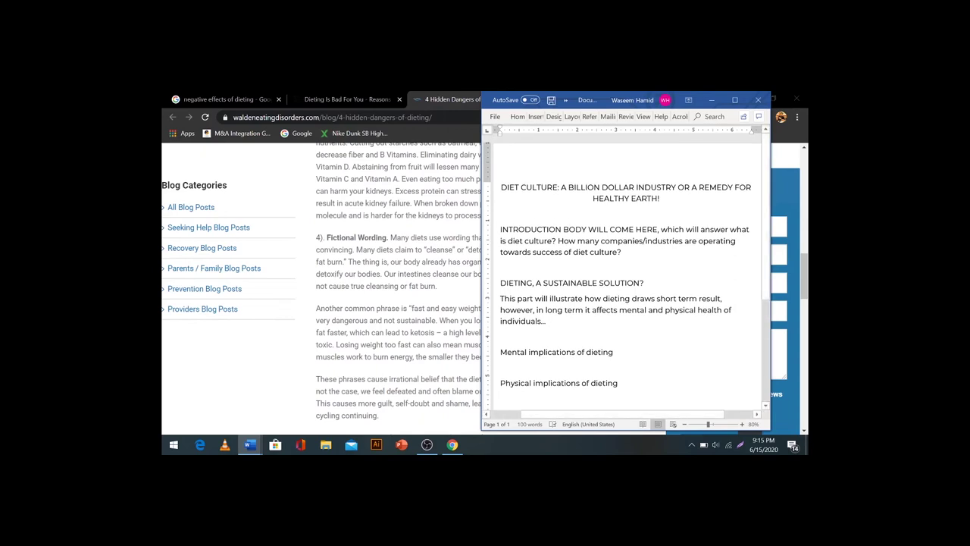
{"action": "scroll", "coordinate": [625, 273], "scroll_direction": "down", "scroll_amount": 3}
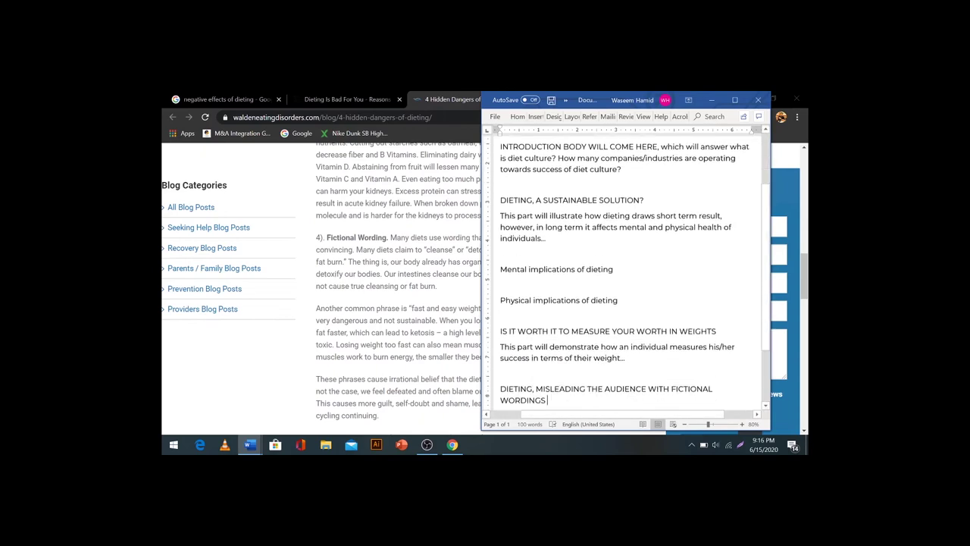
{"action": "key", "text": "super+Down"}
{"action": "scroll", "coordinate": [444, 327], "scroll_direction": "up", "scroll_amount": 6}
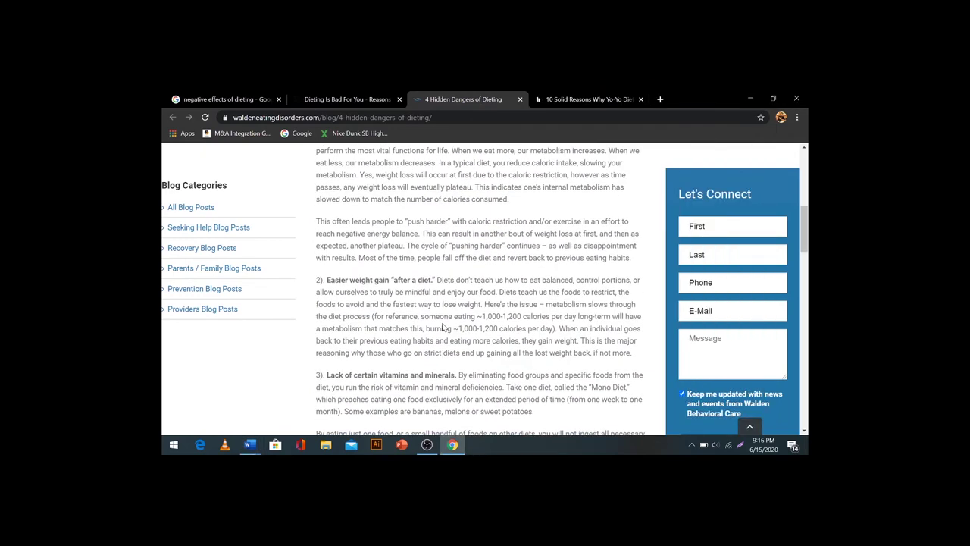
{"action": "scroll", "coordinate": [443, 327], "scroll_direction": "down", "scroll_amount": 2}
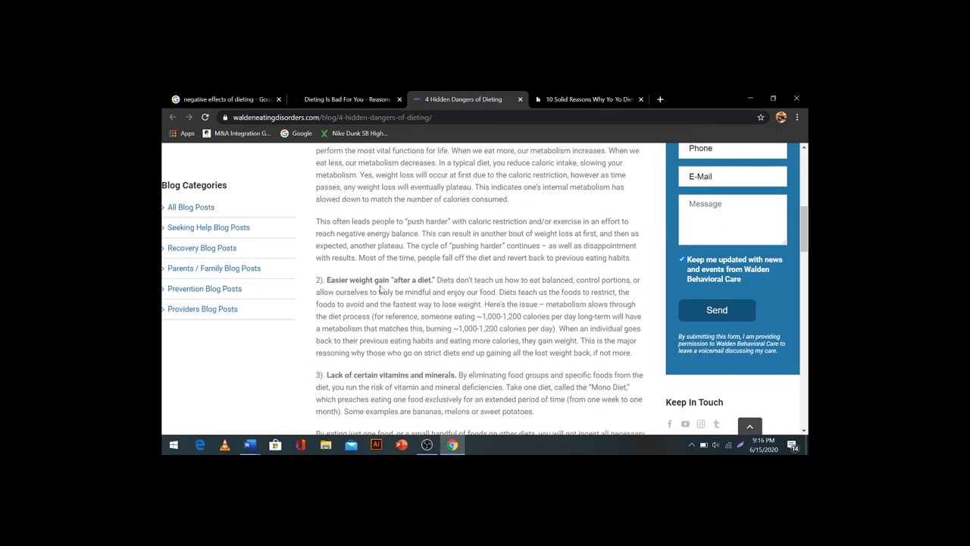
{"action": "left_click_drag", "start_coordinate": [399, 280], "coordinate": [437, 279]}
{"action": "left_click", "coordinate": [436, 280]}
- Switch back to the Word outline and add the heading "AFTERMATHS OF DIETING" below the fictional wordings heading
{"action": "key", "text": "alt+Tab"}
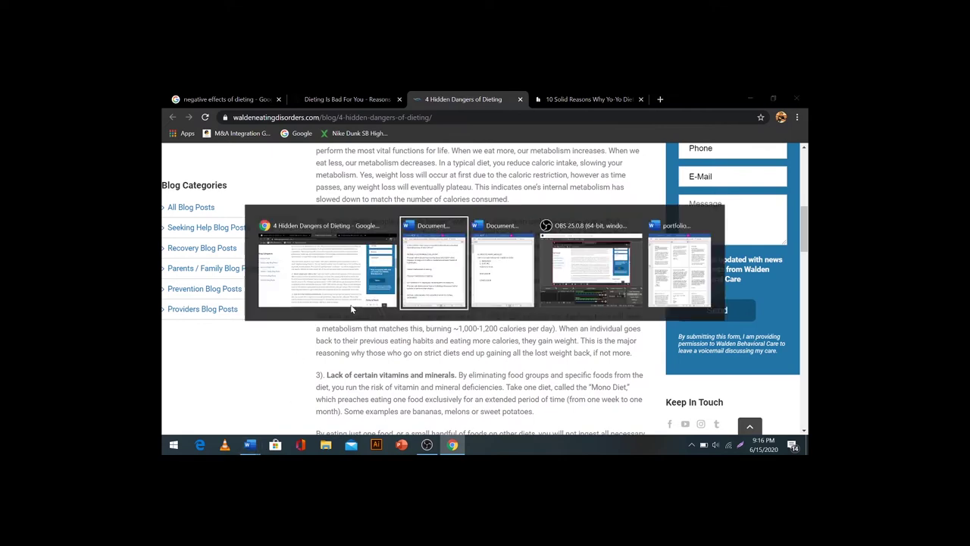
{"action": "left_click", "coordinate": [429, 294]}
{"action": "key", "text": "Return"}
{"action": "key", "text": "Return"}
{"action": "type", "text": "AFTERMA"}
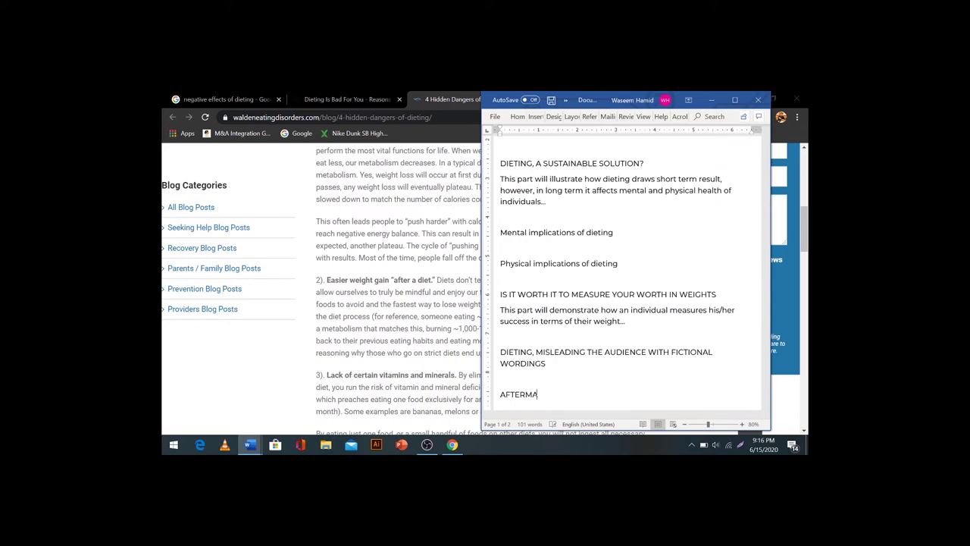
{"action": "type", "text": "THS OF DIETING"}
{"action": "scroll", "coordinate": [638, 326], "scroll_direction": "down", "scroll_amount": 4}
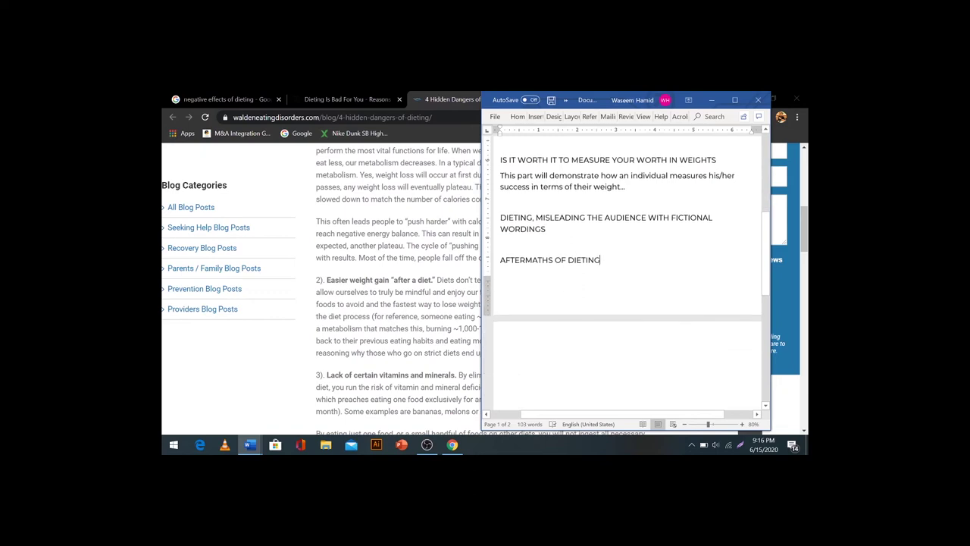
- Switch to the Healthline article on yo-yo dieting in Chrome and accept its privacy terms
{"action": "left_click", "coordinate": [712, 99]}
{"action": "left_click", "coordinate": [557, 99]}
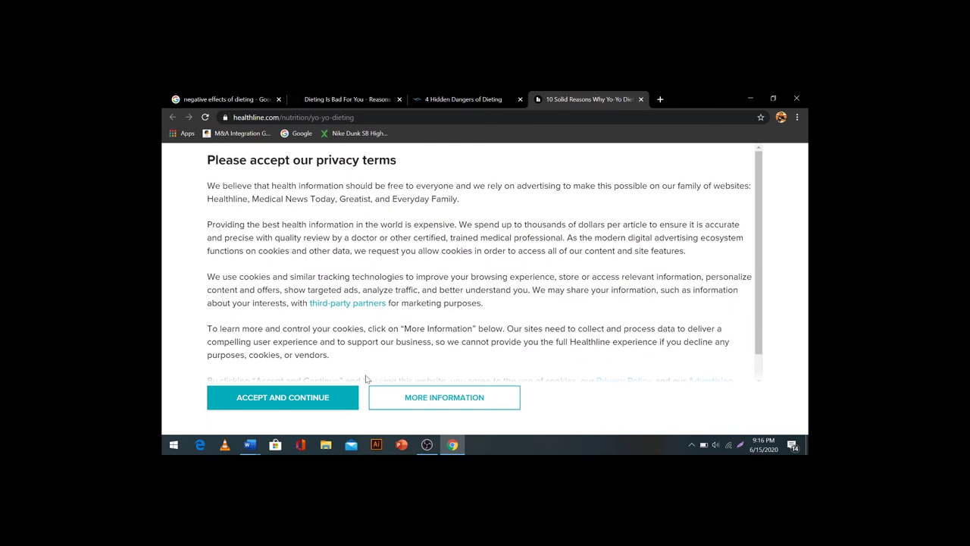
{"action": "left_click", "coordinate": [316, 396]}
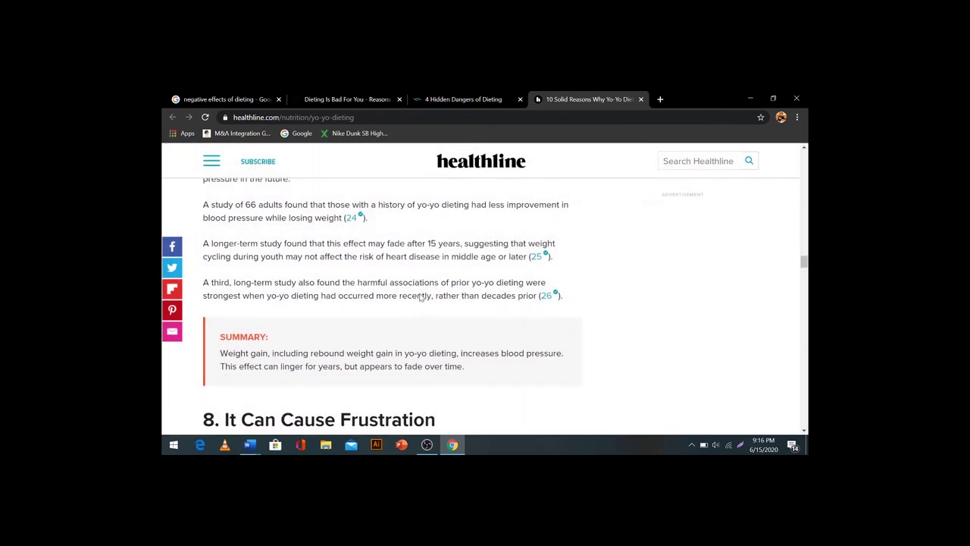
- Skim the Healthline yo-yo dieting article backwards from its blood pressure section through the numbered reasons to the title
{"action": "scroll", "coordinate": [421, 297], "scroll_direction": "up", "scroll_amount": 5}
{"action": "scroll", "coordinate": [421, 297], "scroll_direction": "down", "scroll_amount": 3}
{"action": "scroll", "coordinate": [345, 305], "scroll_direction": "up", "scroll_amount": 7}
{"action": "scroll", "coordinate": [360, 270], "scroll_direction": "down", "scroll_amount": 1}
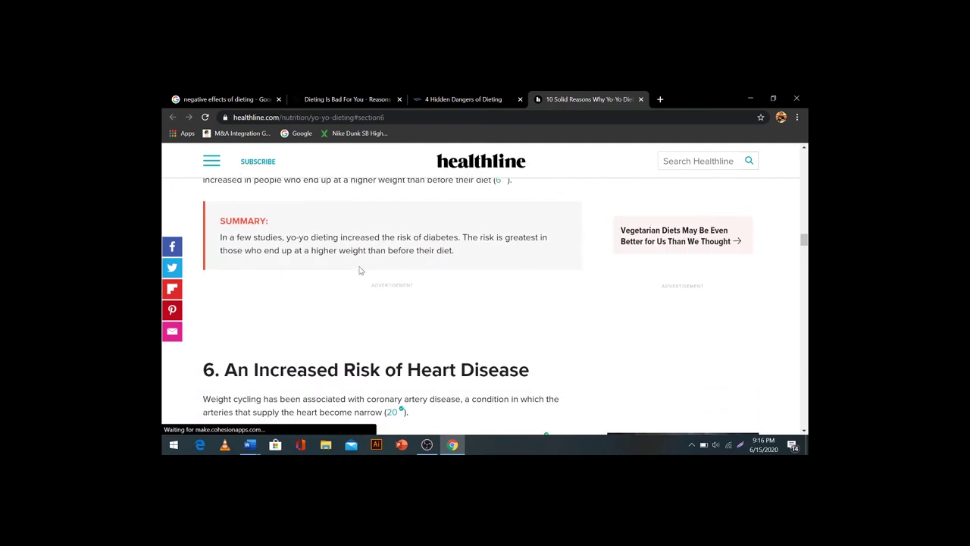
{"action": "scroll", "coordinate": [360, 271], "scroll_direction": "up", "scroll_amount": 7}
{"action": "scroll", "coordinate": [362, 272], "scroll_direction": "up", "scroll_amount": 1}
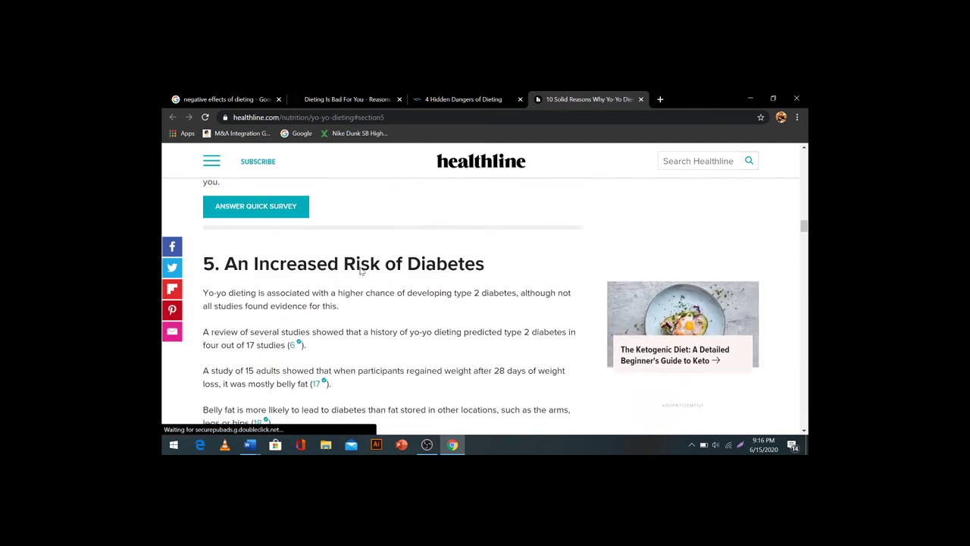
{"action": "scroll", "coordinate": [362, 271], "scroll_direction": "up", "scroll_amount": 8}
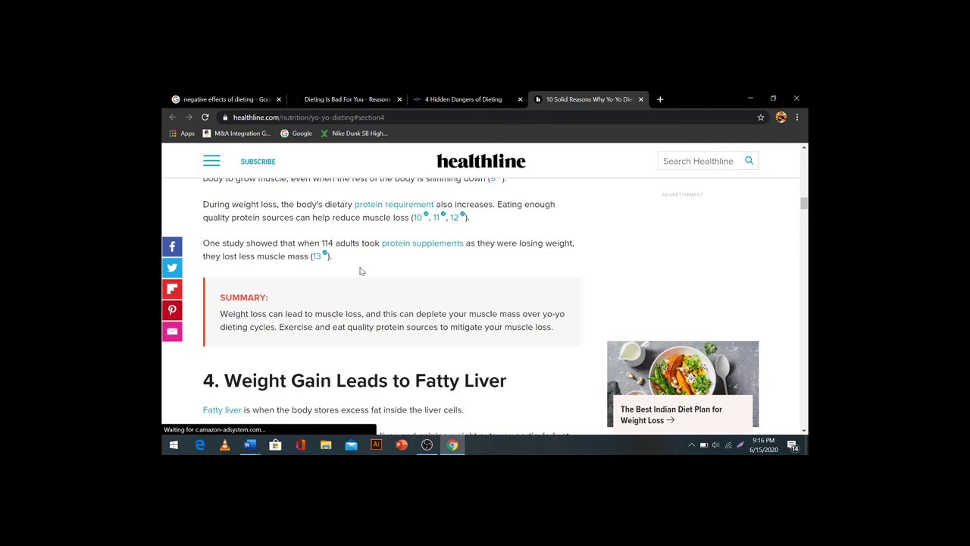
{"action": "scroll", "coordinate": [360, 271], "scroll_direction": "up", "scroll_amount": 2}
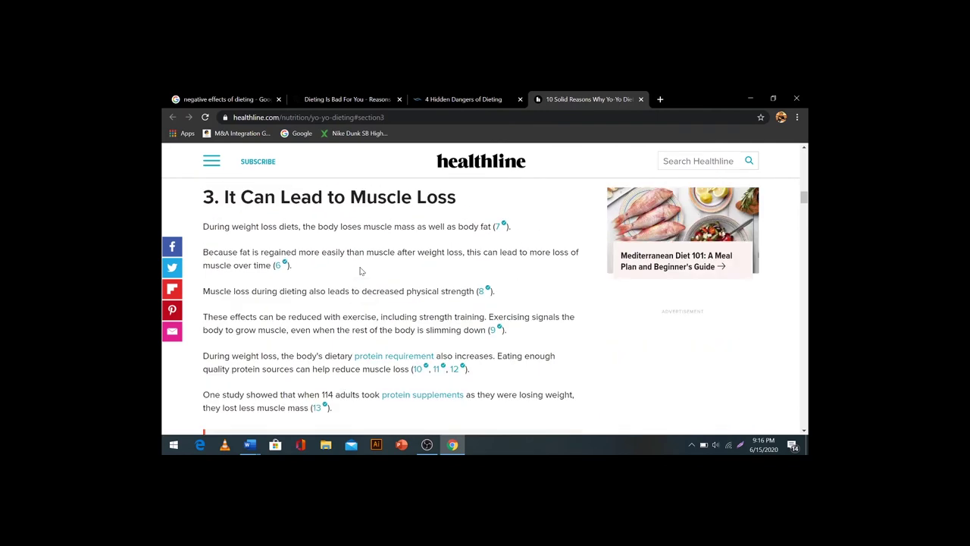
{"action": "scroll", "coordinate": [361, 206], "scroll_direction": "up", "scroll_amount": 5}
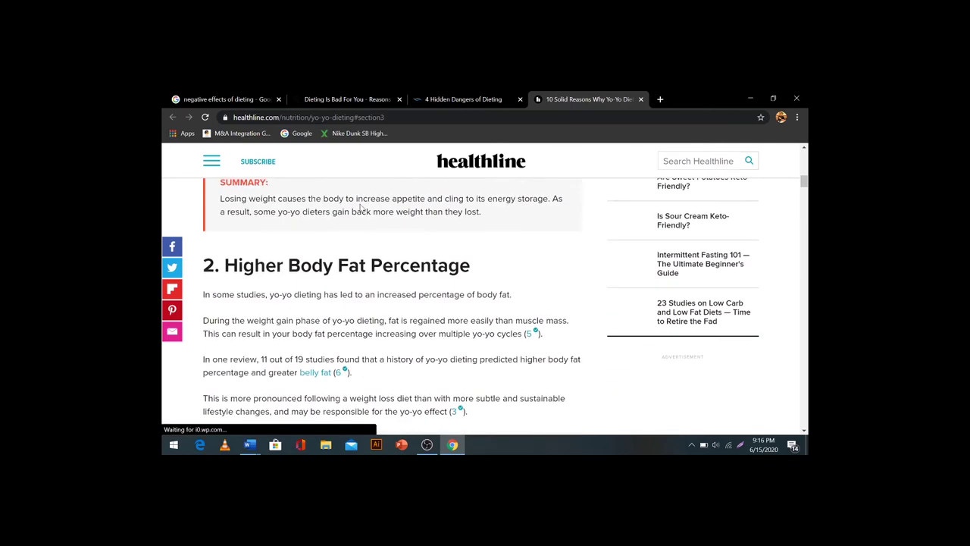
{"action": "left_click_drag", "start_coordinate": [288, 265], "coordinate": [467, 266]}
{"action": "scroll", "coordinate": [458, 270], "scroll_direction": "up", "scroll_amount": 10}
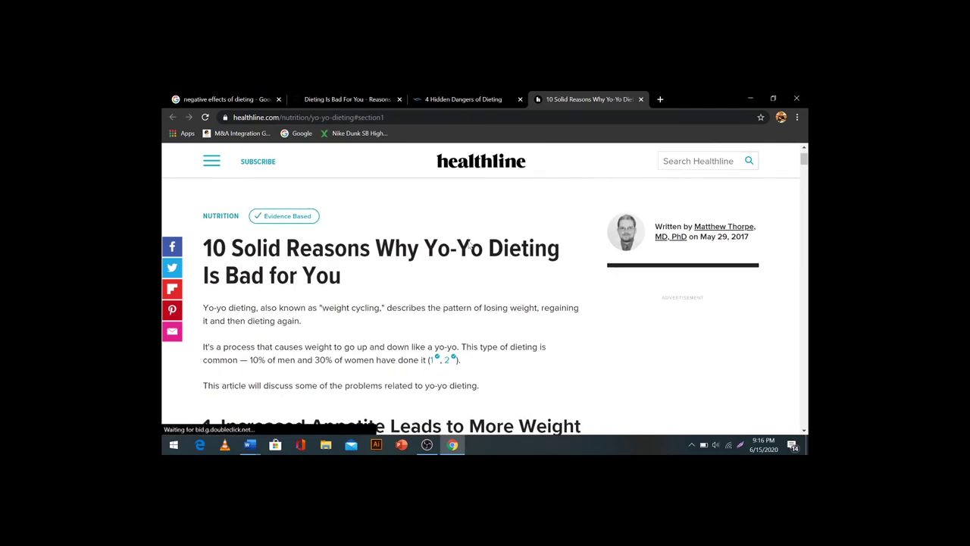
{"action": "left_click_drag", "start_coordinate": [372, 276], "coordinate": [215, 250]}
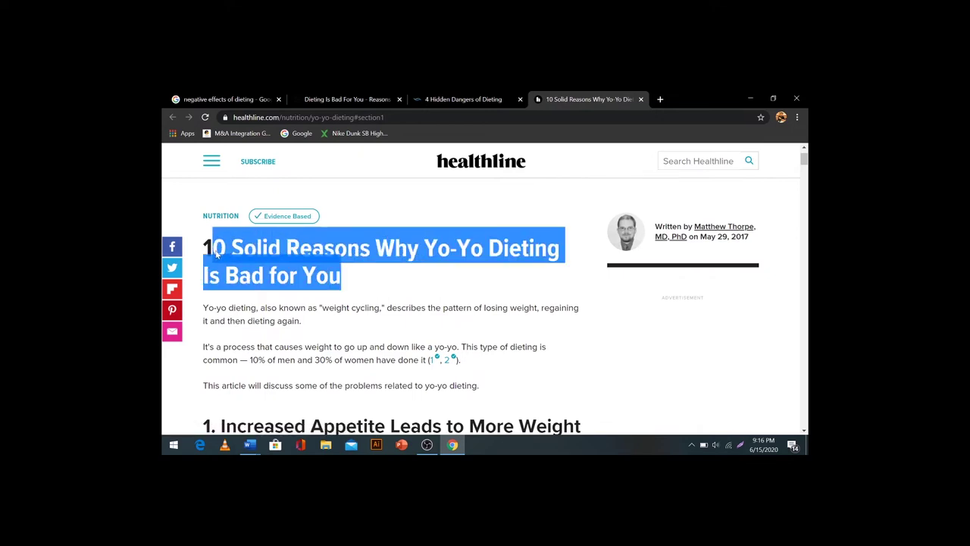
{"action": "left_click", "coordinate": [522, 248]}
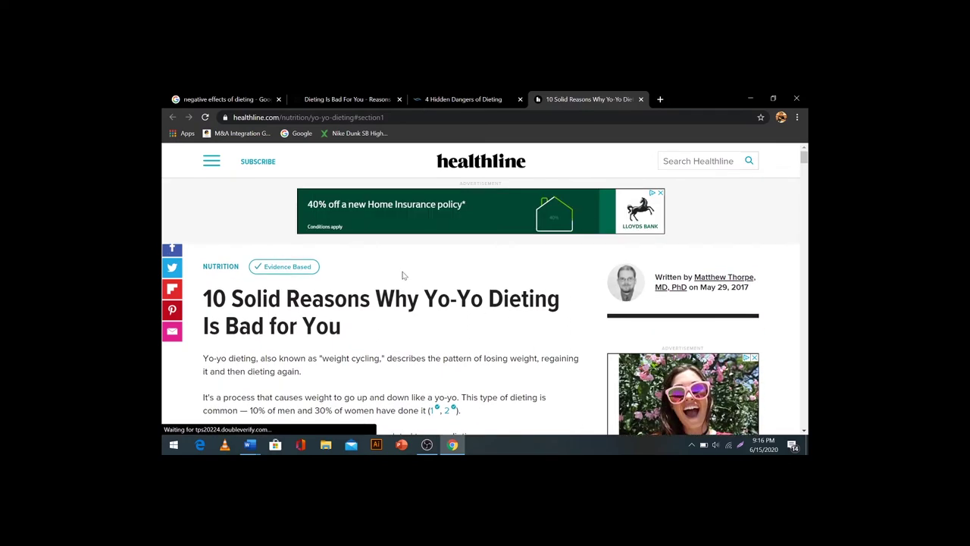
- Switch to the Word outline, add the heading "CONCLUSION..." on its second page, and zoom out to 50% to review the whole outline
{"action": "key", "text": "alt+Tab"}
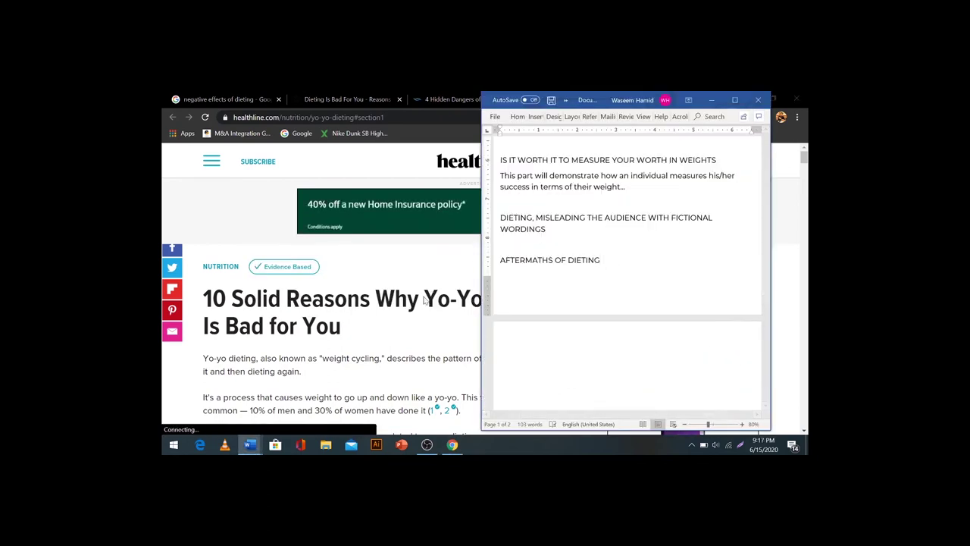
{"action": "scroll", "coordinate": [409, 314], "scroll_direction": "down", "scroll_amount": 10}
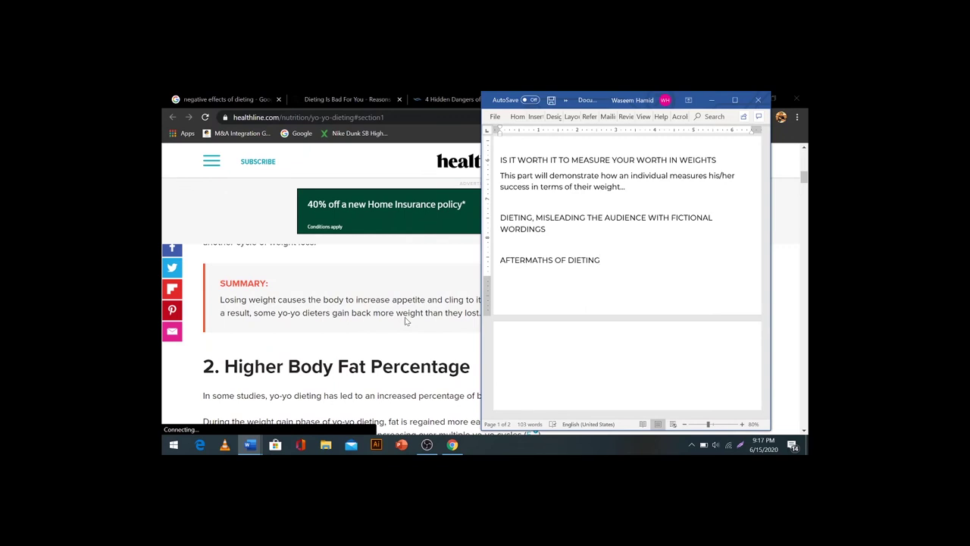
{"action": "scroll", "coordinate": [405, 320], "scroll_direction": "down", "scroll_amount": 5}
{"action": "scroll", "coordinate": [405, 320], "scroll_direction": "down", "scroll_amount": 2}
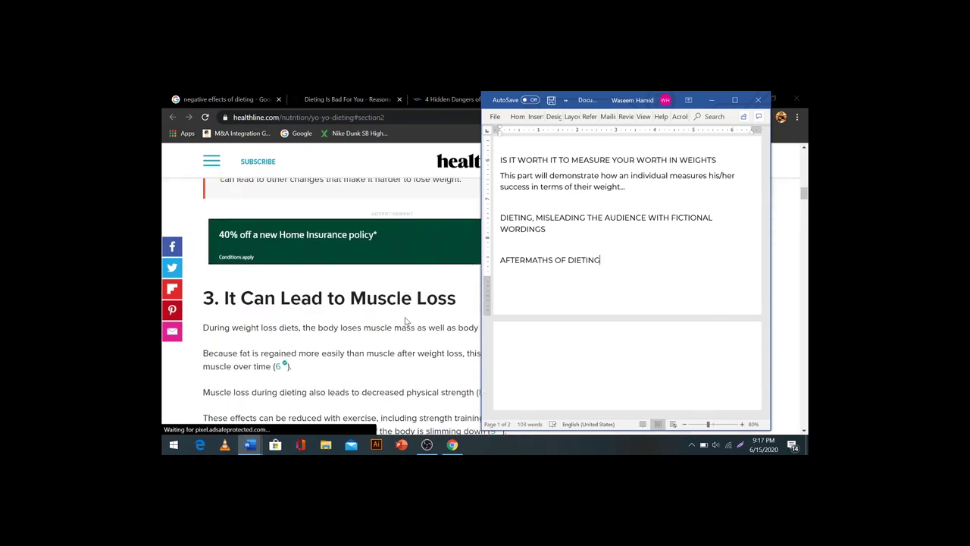
{"action": "left_click", "coordinate": [500, 364]}
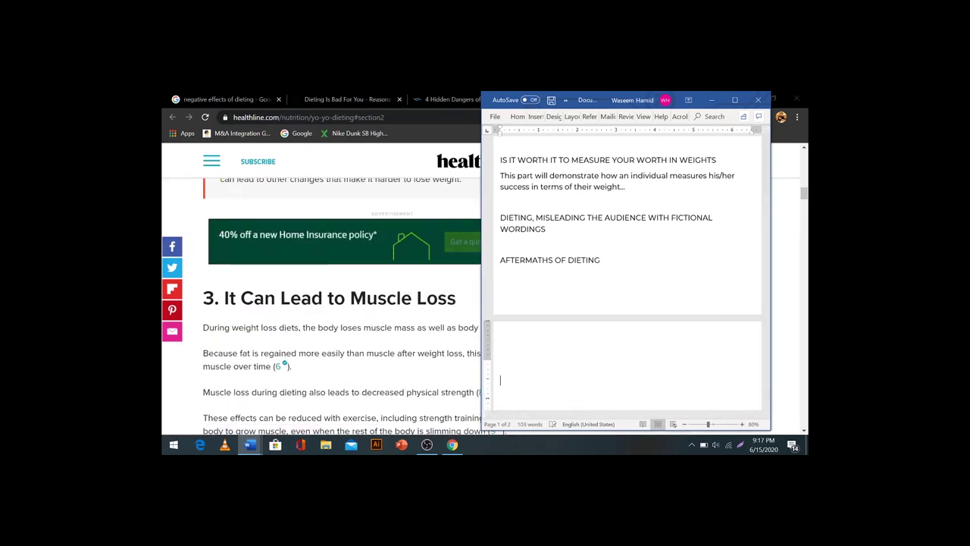
{"action": "type", "text": "CONCLUSION..."}
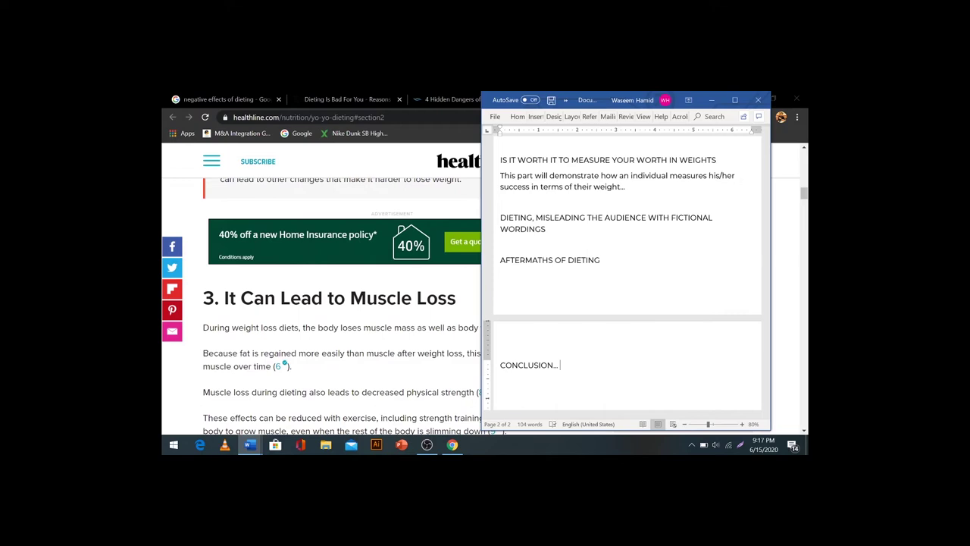
{"action": "scroll", "coordinate": [626, 273], "scroll_direction": "down", "scroll_amount": 3}
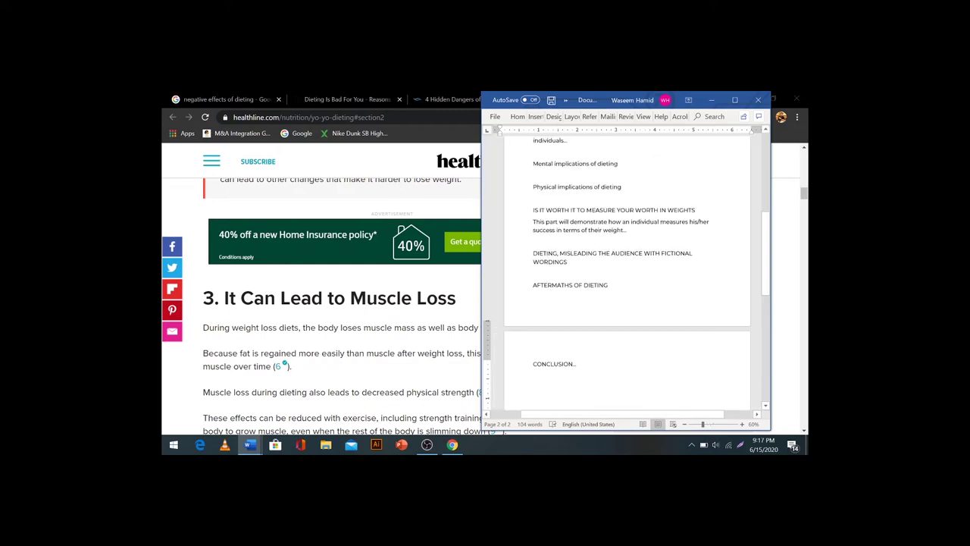
{"action": "scroll", "coordinate": [626, 272], "scroll_direction": "up", "scroll_amount": 5}
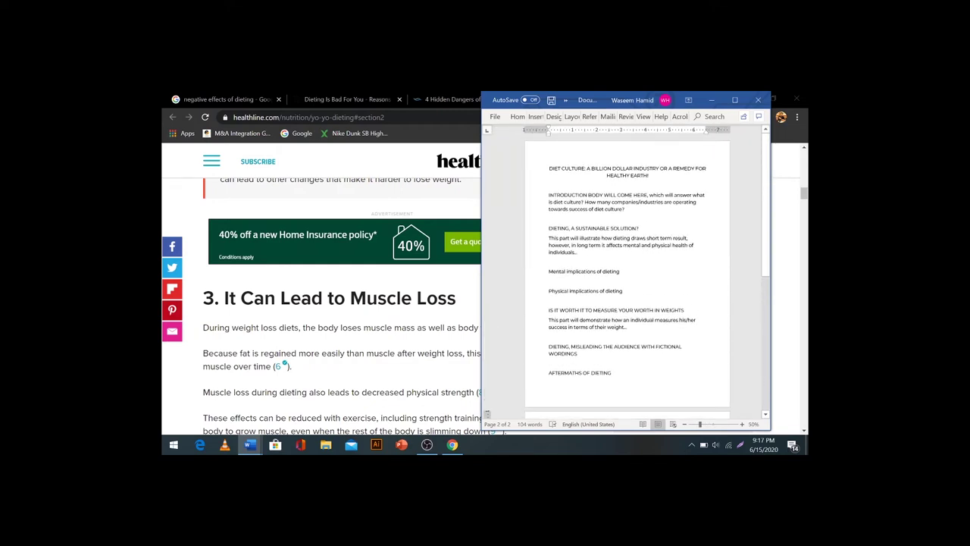
- Switch to the Word document listing the six article-writing steps and delete the lines below the "OUTLINE" item
{"action": "key", "text": "alt+Tab"}
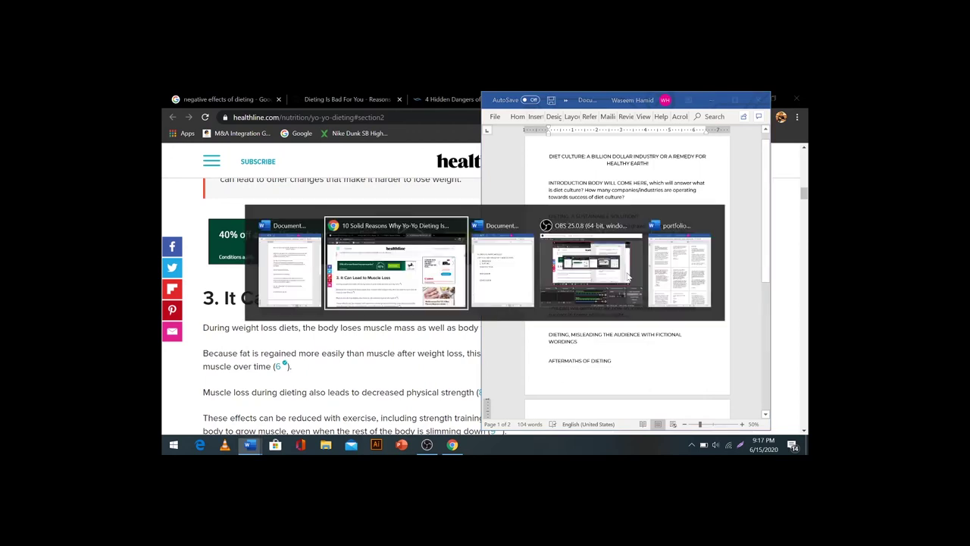
{"action": "left_click", "coordinate": [494, 116]}
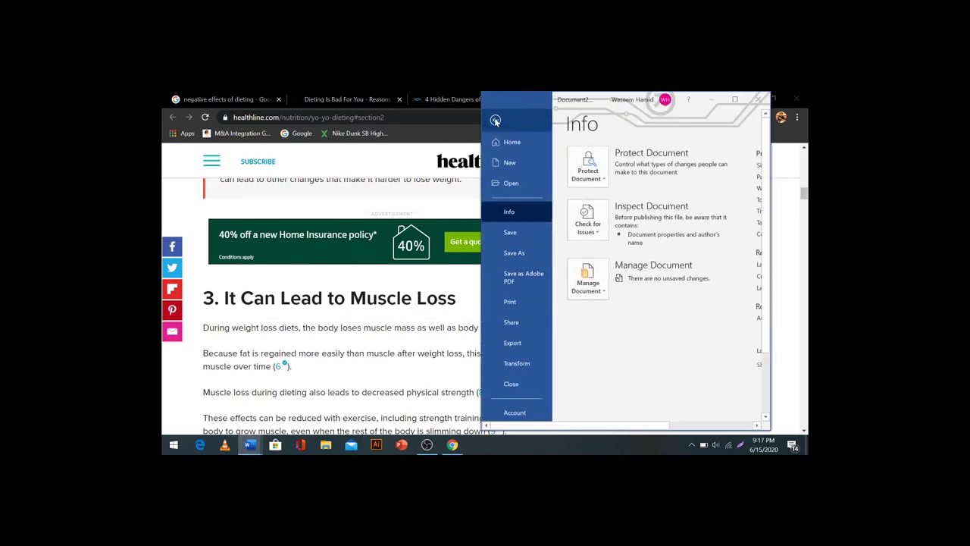
{"action": "key", "text": "Escape"}
{"action": "key", "text": "alt+Tab"}
{"action": "key", "text": "alt+Tab"}
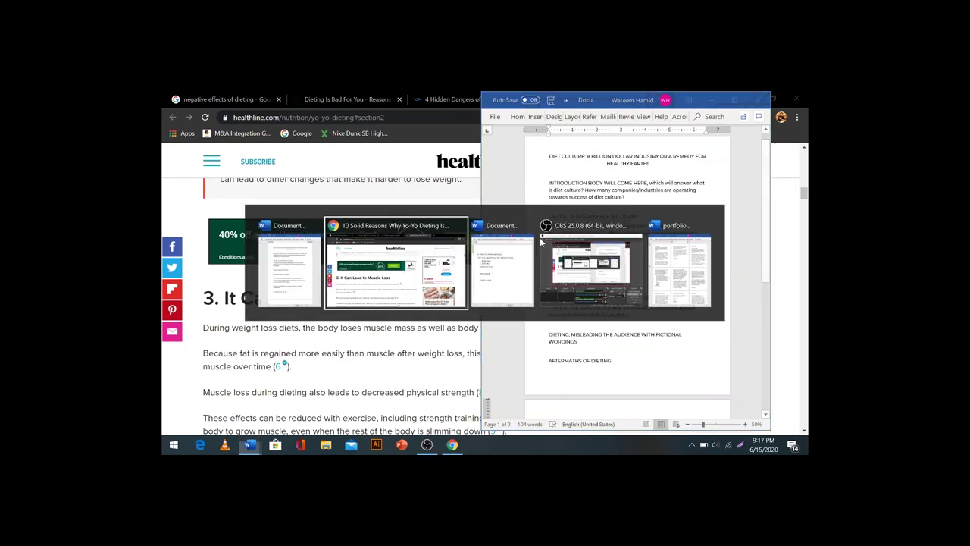
{"action": "left_click", "coordinate": [199, 321]}
{"action": "key", "text": "shift+Up"}
{"action": "key", "text": "shift+Up"}
{"action": "key", "text": "shift+Up"}
{"action": "key", "text": "shift+Up"}
{"action": "key", "text": "shift+Up"}
{"action": "key", "text": "BackSpace"}
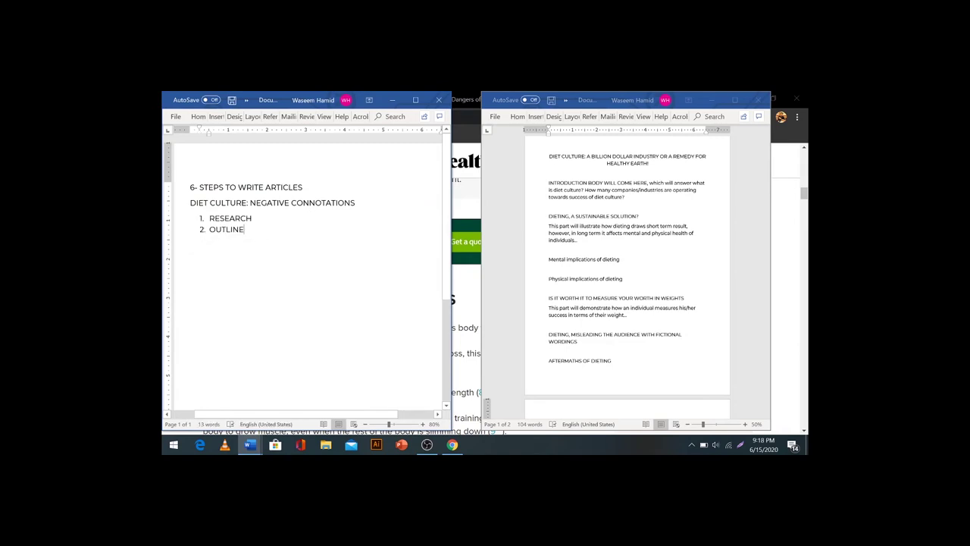
- Add "REVISE IT" as the third item of the numbered list of article-writing steps
{"action": "key", "text": "Return"}
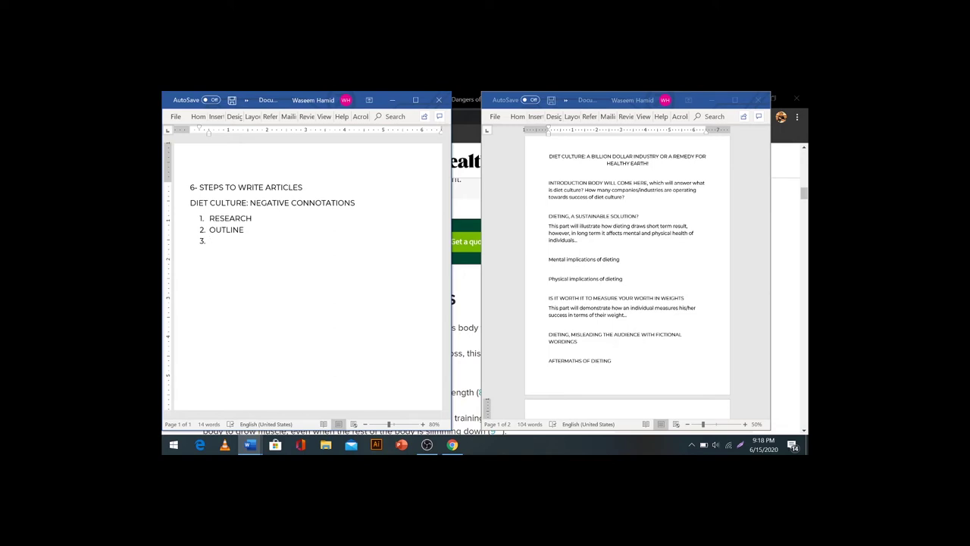
{"action": "type", "text": "REVISE IT"}
{"action": "double_click", "coordinate": [226, 229]}
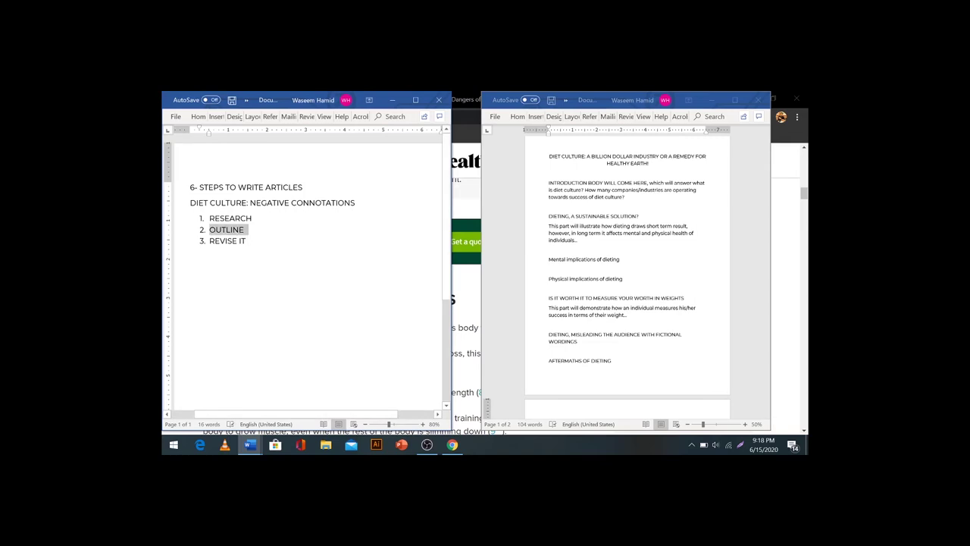
- Below the third list item, add the line "MAKE SURE THAT THE MILESTONE" and a fourth step "CREATE A DRAFT!"
{"action": "left_click", "coordinate": [199, 256]}
{"action": "type", "text": "MAKE SURE"}
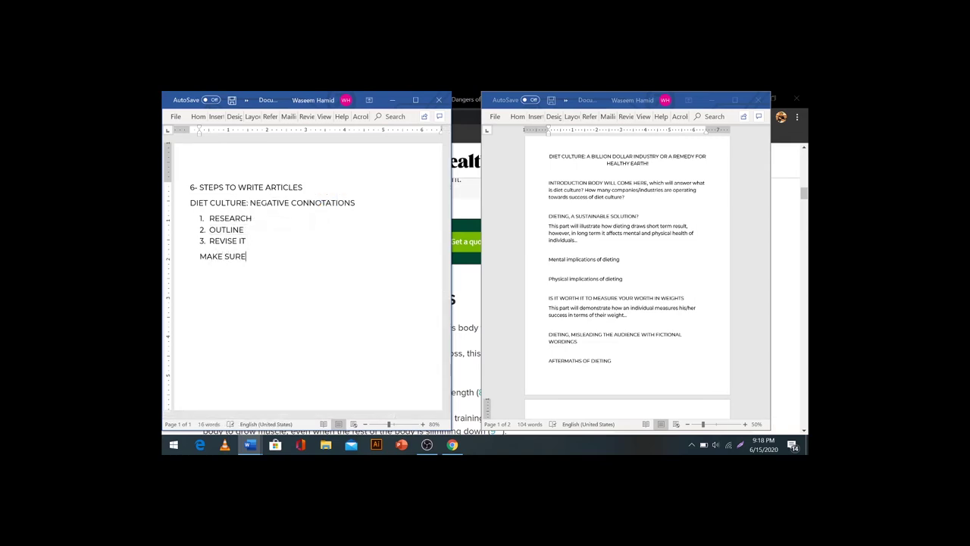
{"action": "type", "text": " THAT THE MILESTONE"}
{"action": "key", "text": "Return"}
{"action": "type", "text": "4. CREATE A DRAFT!"}
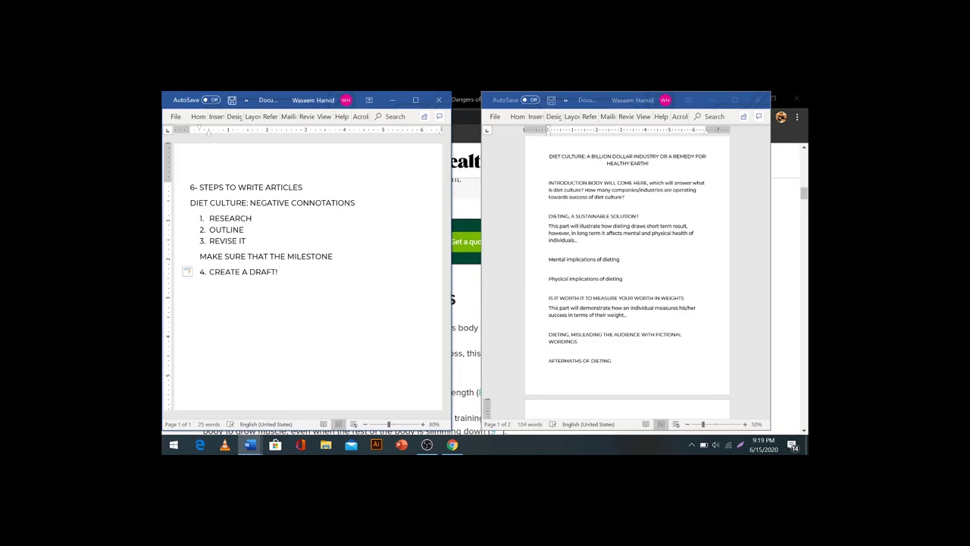
{"action": "left_click", "coordinate": [575, 200]}
{"action": "triple_click", "coordinate": [576, 199]}
{"action": "left_click", "coordinate": [575, 200]}
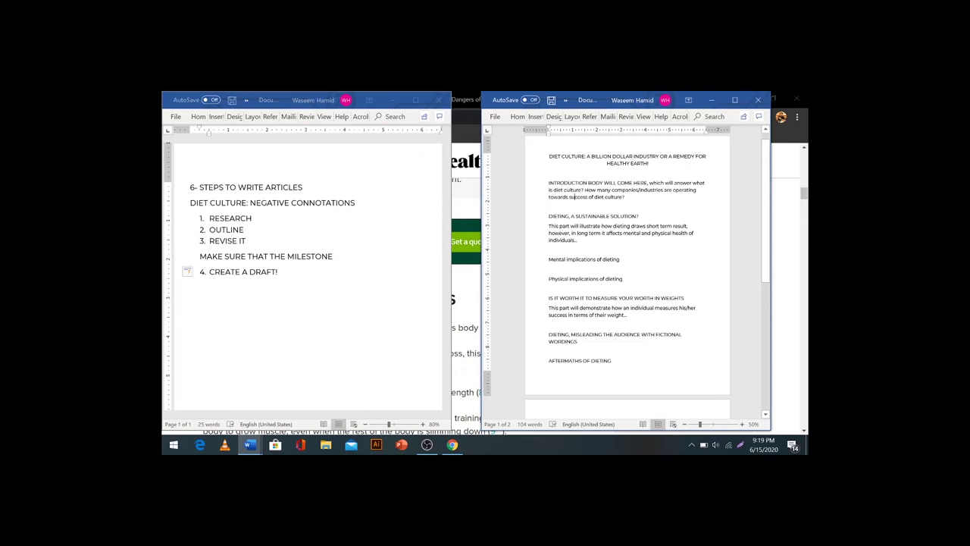
{"action": "left_click", "coordinate": [644, 281]}
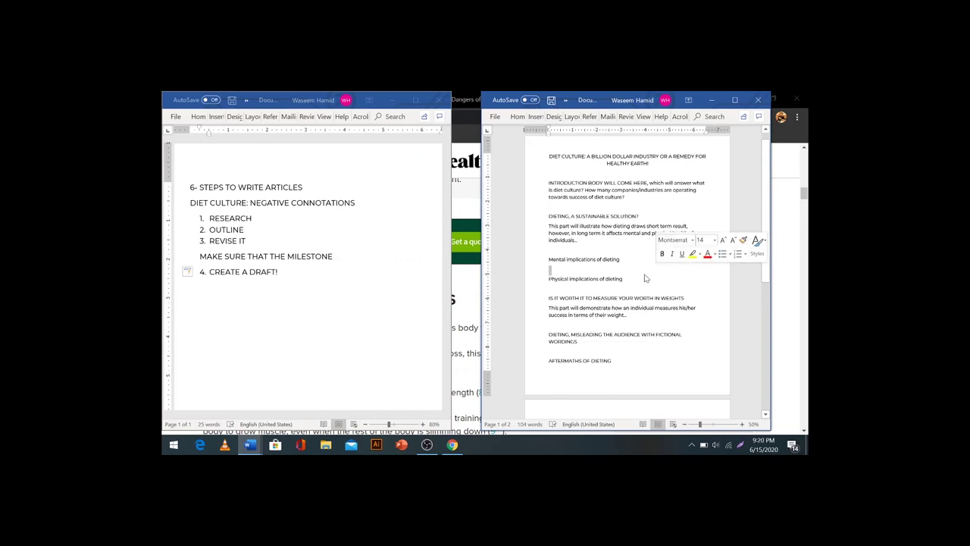
{"action": "left_click", "coordinate": [234, 242]}
{"action": "double_click", "coordinate": [227, 241]}
{"action": "key", "text": "Right"}
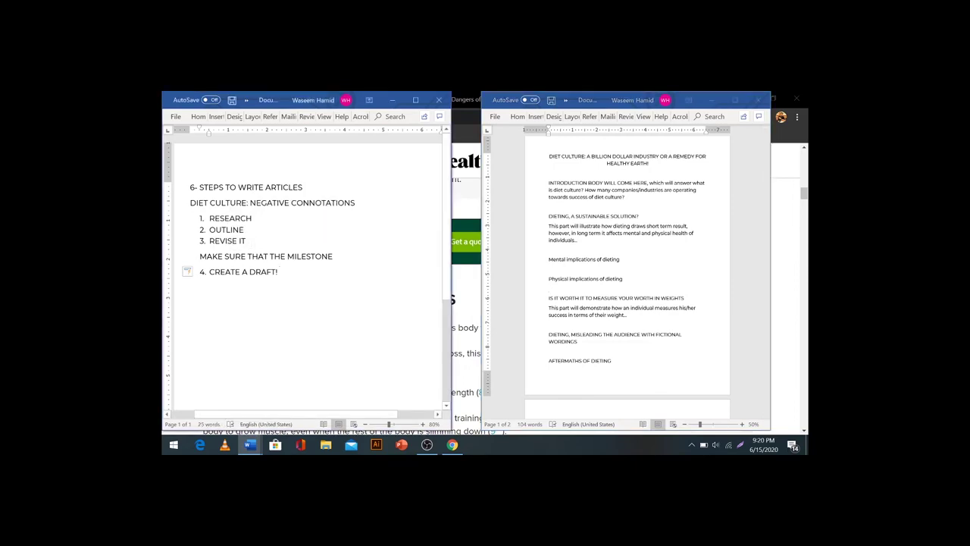
- Switch to the Healthline article in Chrome and reread its "It Can Lead to Muscle Loss" section
{"action": "left_click", "coordinate": [451, 323]}
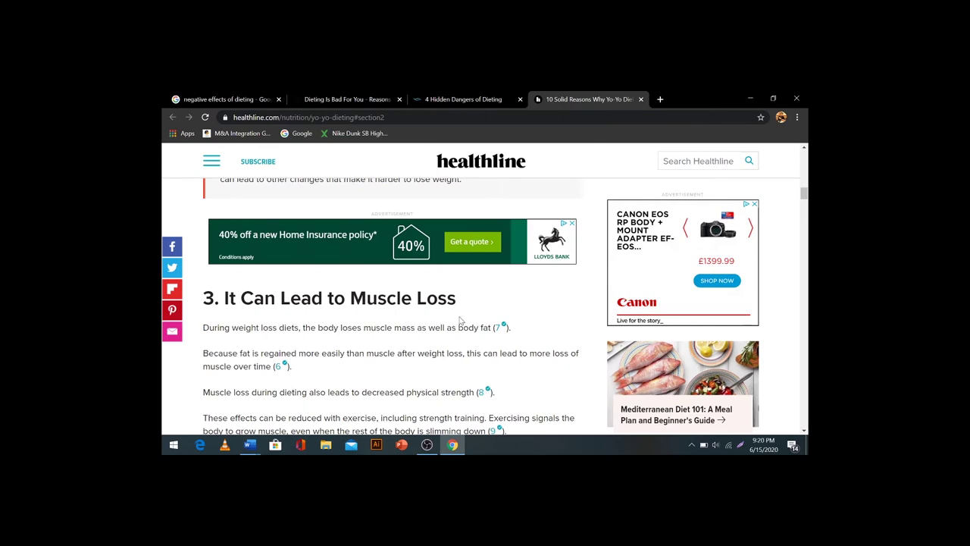
{"action": "scroll", "coordinate": [461, 322], "scroll_direction": "down", "scroll_amount": 2}
{"action": "scroll", "coordinate": [464, 288], "scroll_direction": "up", "scroll_amount": 1}
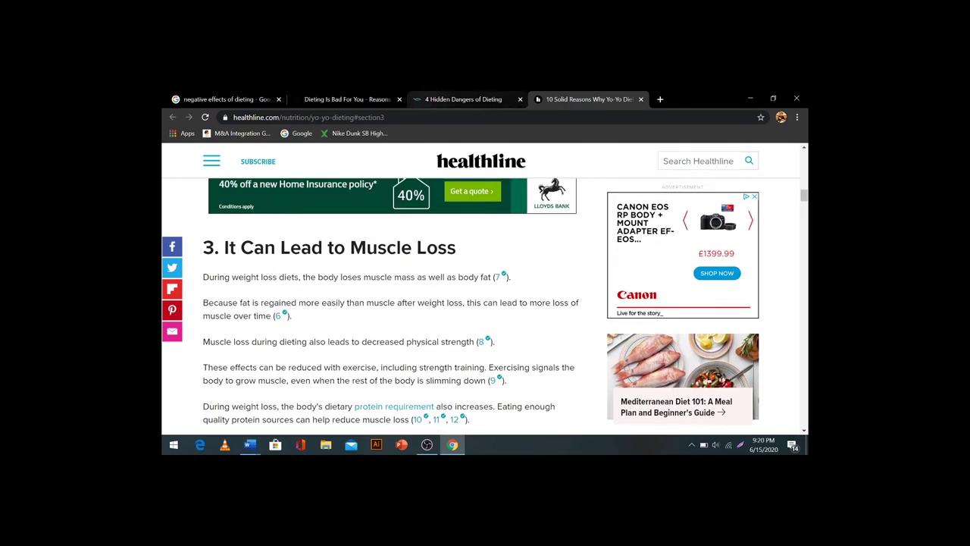
{"action": "left_click", "coordinate": [402, 116]}
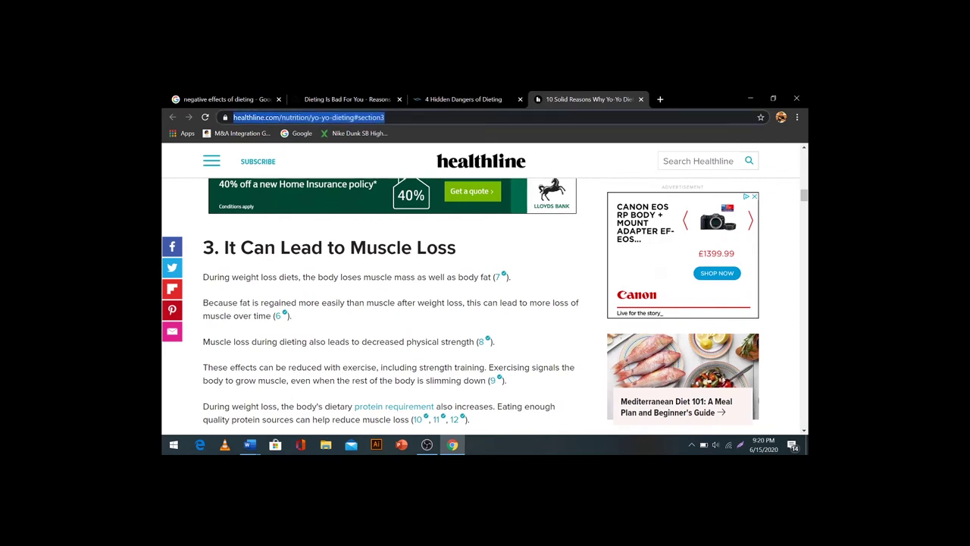
- Arrange a reduced Chrome window beside the Word outline and switch to the Refinery29 article on diet problems
{"action": "key", "text": "alt+Tab"}
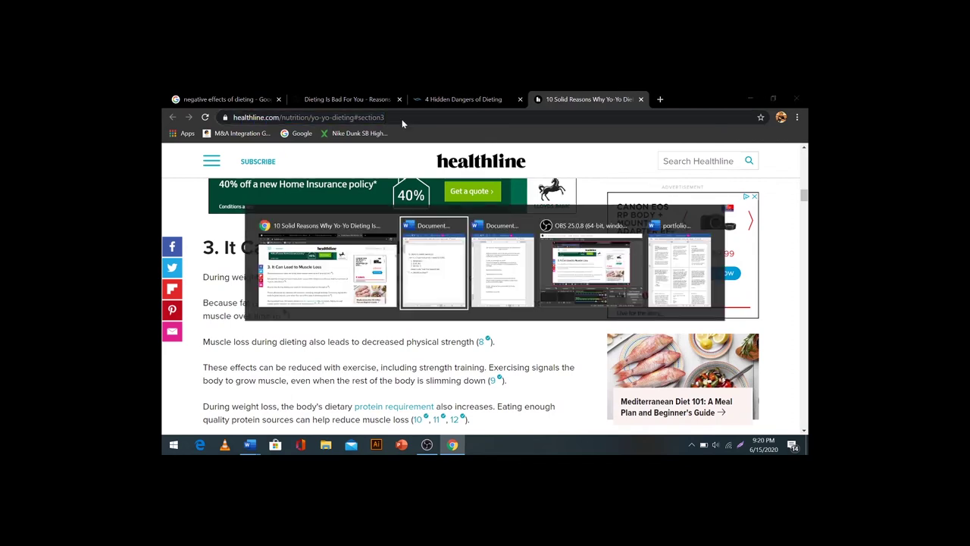
{"action": "key", "text": "alt+Tab"}
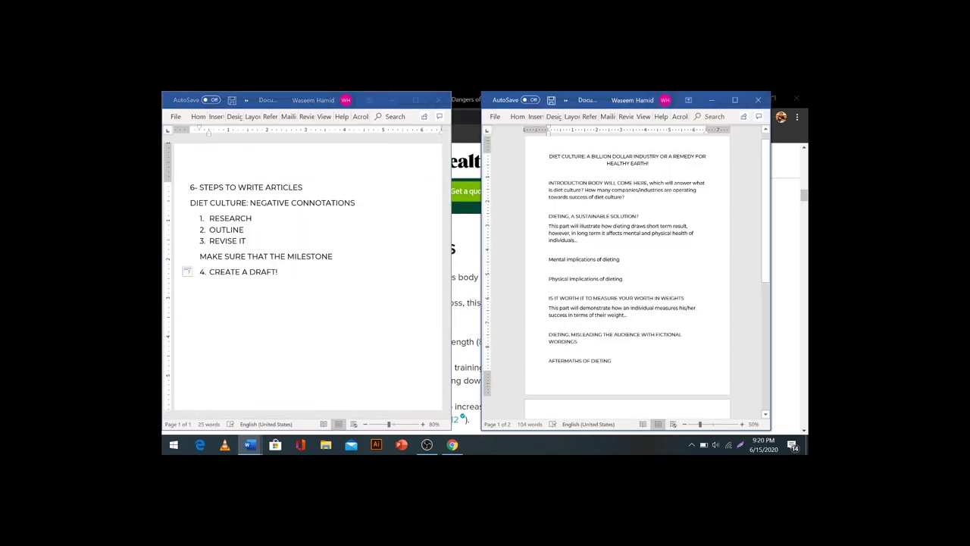
{"action": "left_click", "coordinate": [572, 233]}
{"action": "left_click", "coordinate": [469, 277]}
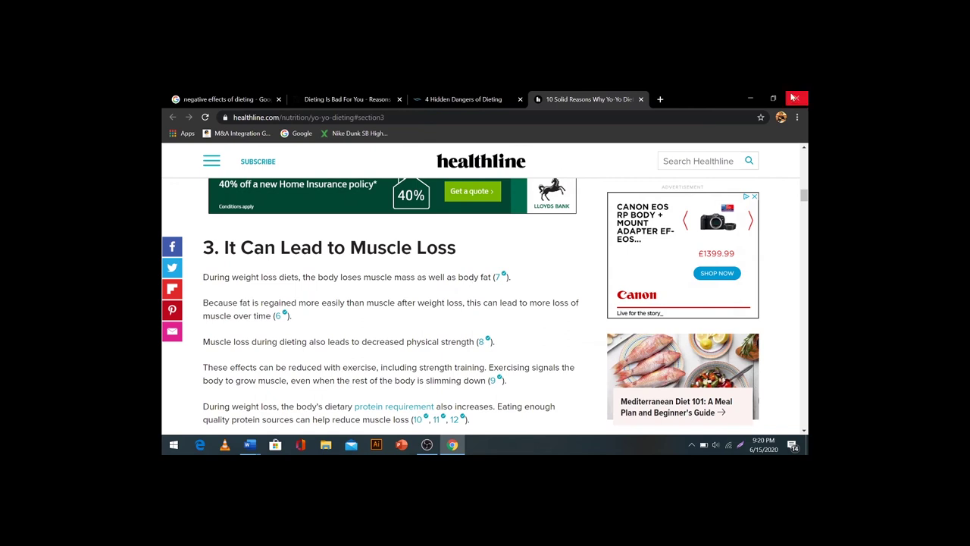
{"action": "left_click", "coordinate": [766, 101]}
{"action": "left_click_drag", "start_coordinate": [759, 102], "coordinate": [443, 79]}
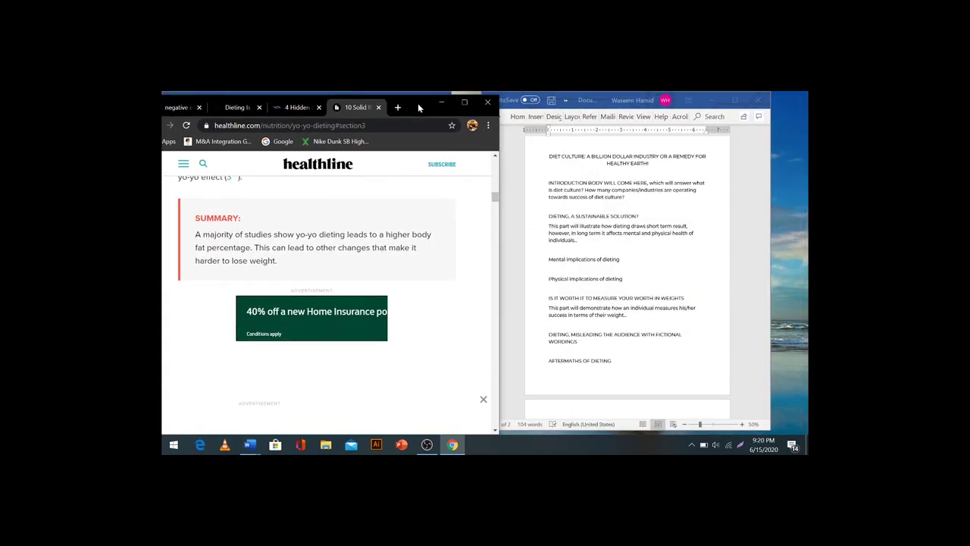
{"action": "scroll", "coordinate": [379, 209], "scroll_direction": "up", "scroll_amount": 10}
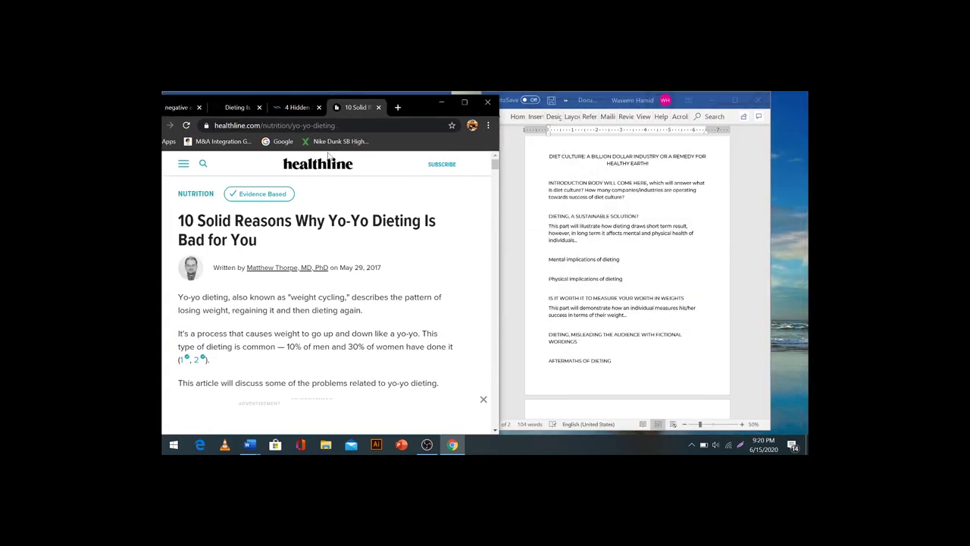
{"action": "left_click", "coordinate": [247, 106]}
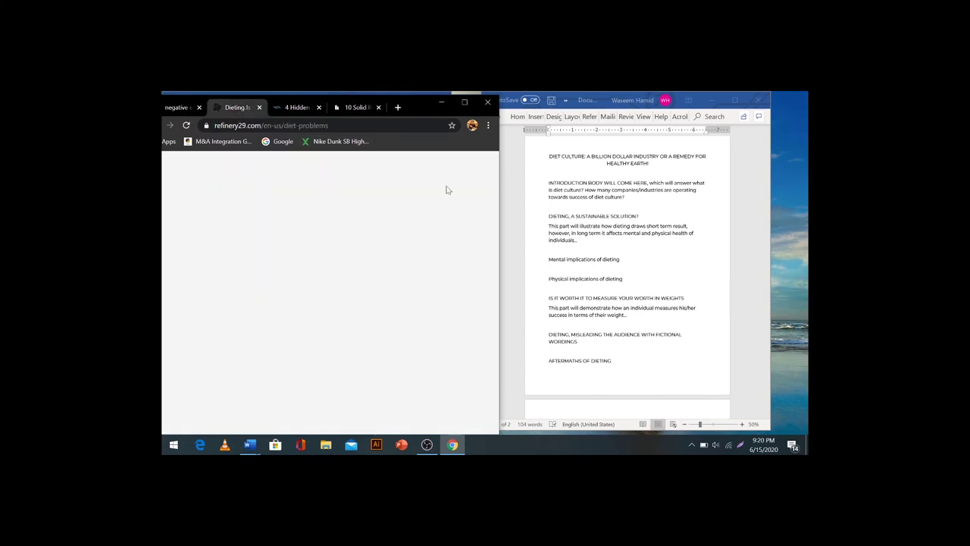
- Skim the Refinery29 article and shift the Chrome window so the full article width shows beside the Word outline
{"action": "left_click", "coordinate": [581, 245]}
{"action": "scroll", "coordinate": [379, 261], "scroll_direction": "up", "scroll_amount": 5}
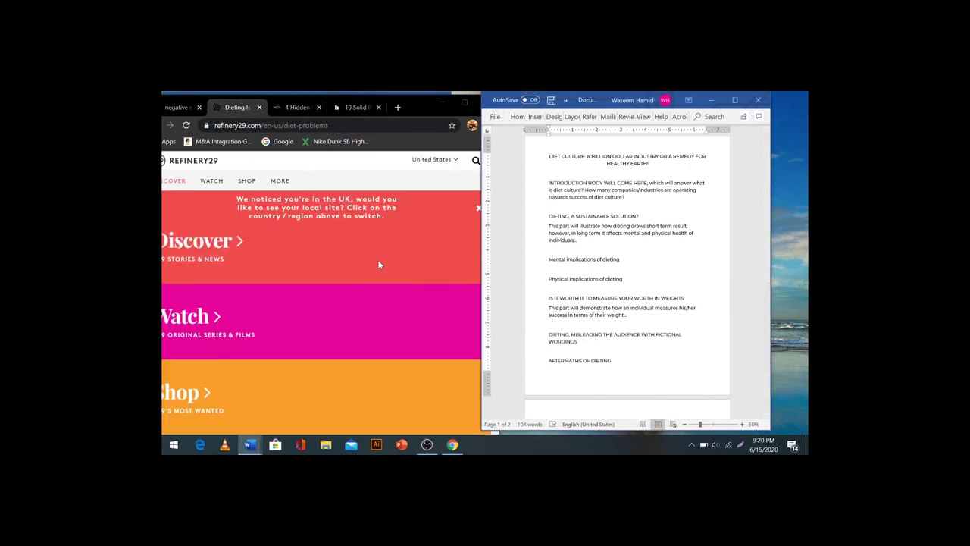
{"action": "scroll", "coordinate": [380, 264], "scroll_direction": "down", "scroll_amount": 10}
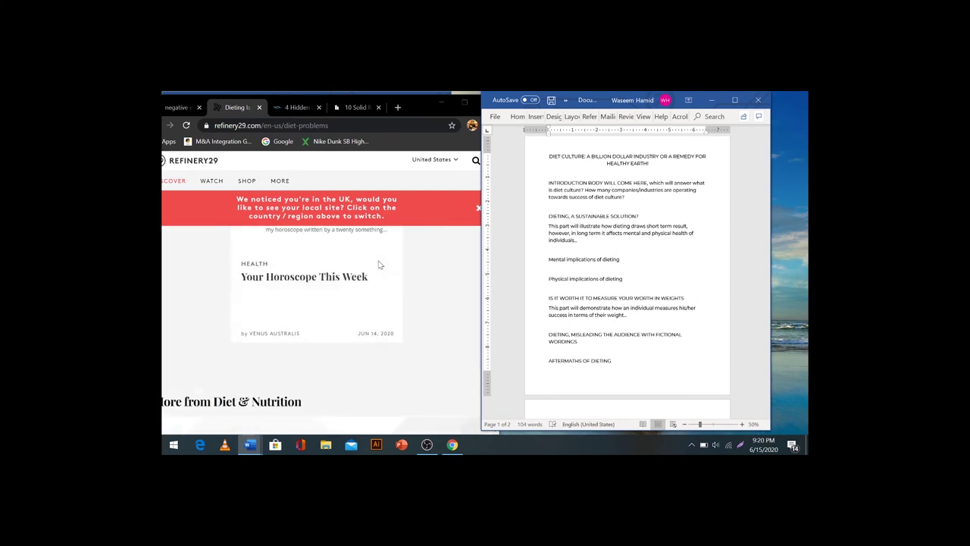
{"action": "scroll", "coordinate": [381, 263], "scroll_direction": "up", "scroll_amount": 10}
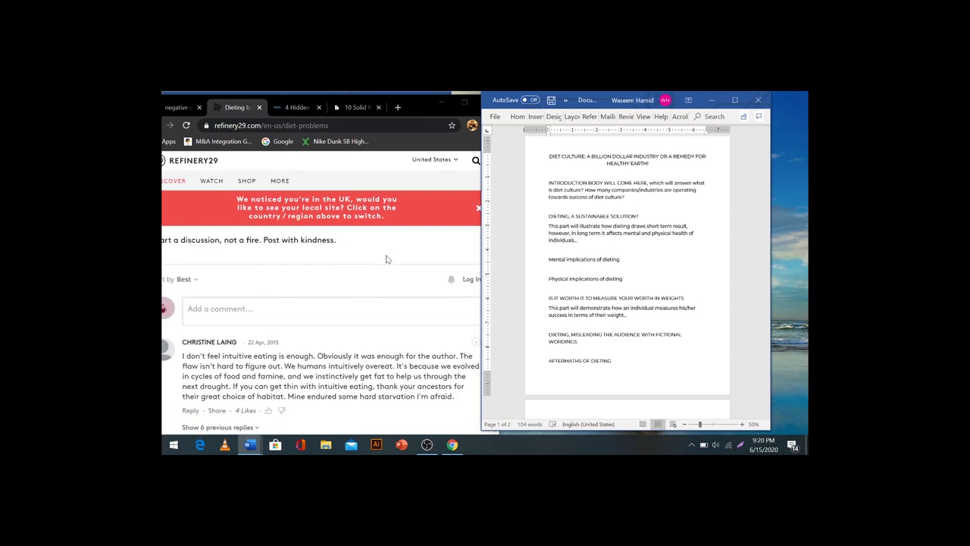
{"action": "scroll", "coordinate": [386, 259], "scroll_direction": "down", "scroll_amount": 5}
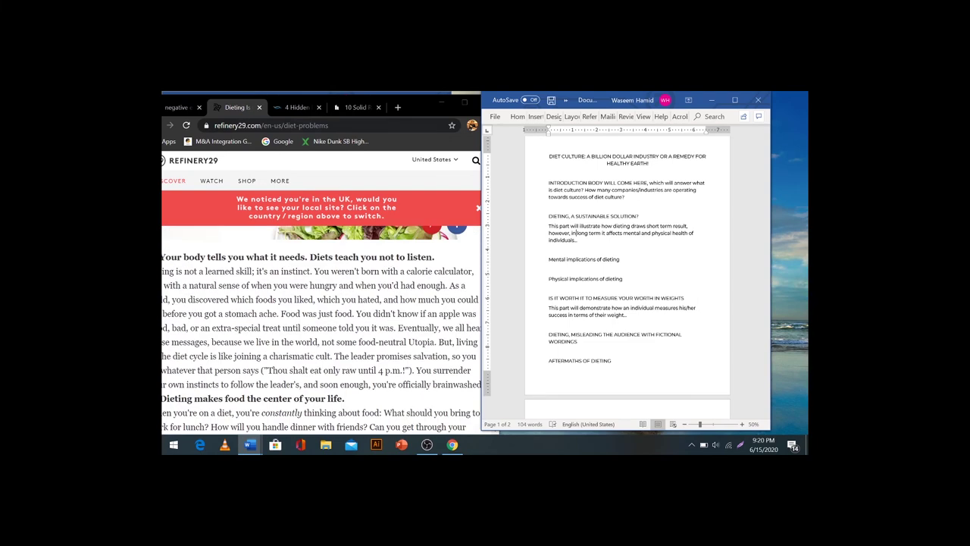
{"action": "left_click", "coordinate": [412, 114]}
{"action": "left_click_drag", "start_coordinate": [411, 114], "coordinate": [434, 113]}
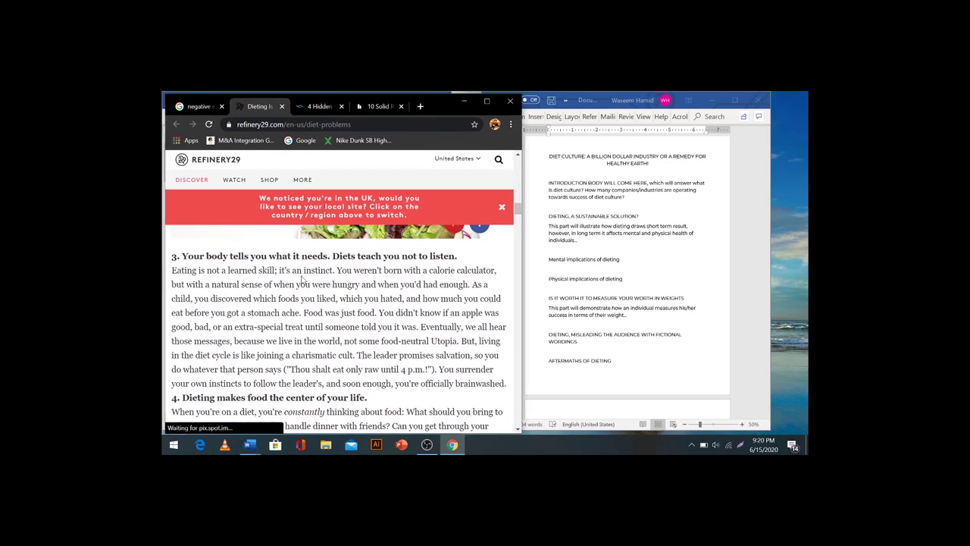
- Read the numbered reasons against dieting in the Refinery29 article, including the section on mental and physical health
{"action": "scroll", "coordinate": [341, 318], "scroll_direction": "down", "scroll_amount": 3}
{"action": "scroll", "coordinate": [308, 279], "scroll_direction": "up", "scroll_amount": 1}
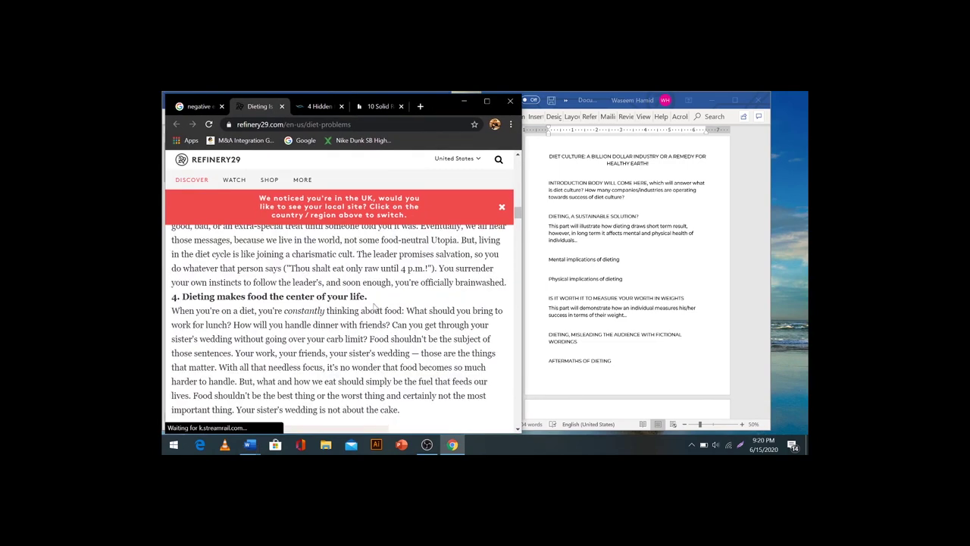
{"action": "scroll", "coordinate": [373, 304], "scroll_direction": "down", "scroll_amount": 4}
{"action": "scroll", "coordinate": [373, 305], "scroll_direction": "down", "scroll_amount": 5}
{"action": "scroll", "coordinate": [373, 305], "scroll_direction": "up", "scroll_amount": 2}
{"action": "scroll", "coordinate": [374, 305], "scroll_direction": "down", "scroll_amount": 3}
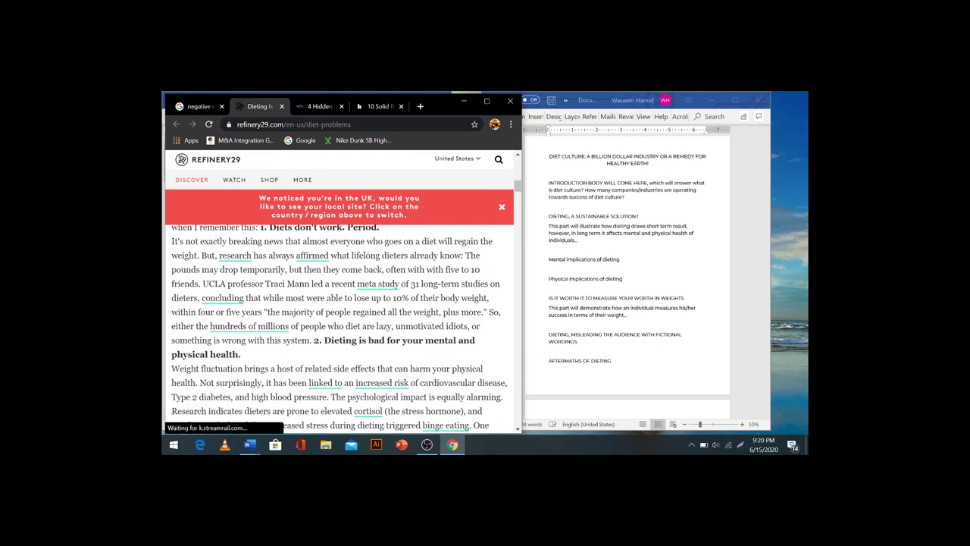
{"action": "scroll", "coordinate": [339, 326], "scroll_direction": "up", "scroll_amount": 3}
{"action": "scroll", "coordinate": [376, 305], "scroll_direction": "up", "scroll_amount": 1}
{"action": "scroll", "coordinate": [376, 305], "scroll_direction": "down", "scroll_amount": 4}
{"action": "scroll", "coordinate": [373, 304], "scroll_direction": "up", "scroll_amount": 1}
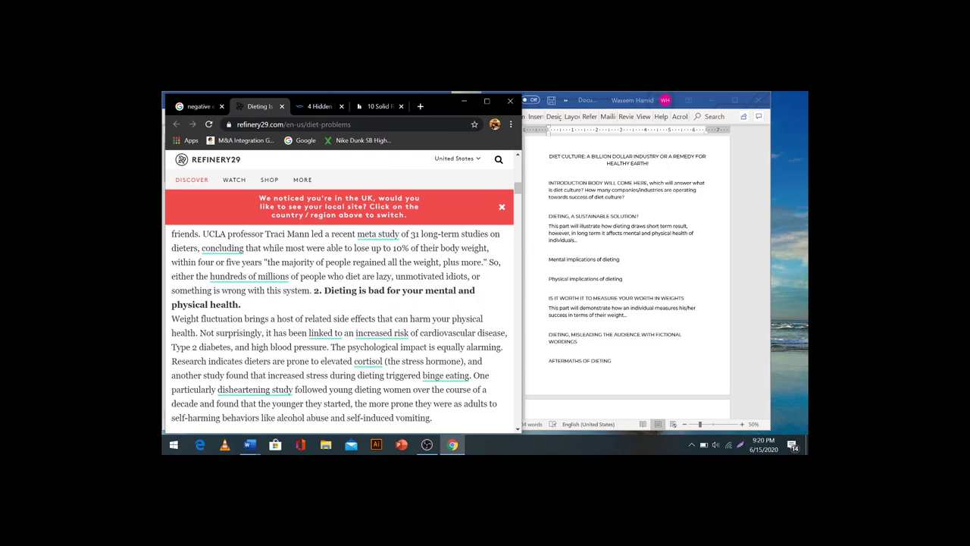
{"action": "scroll", "coordinate": [337, 308], "scroll_direction": "down", "scroll_amount": 1}
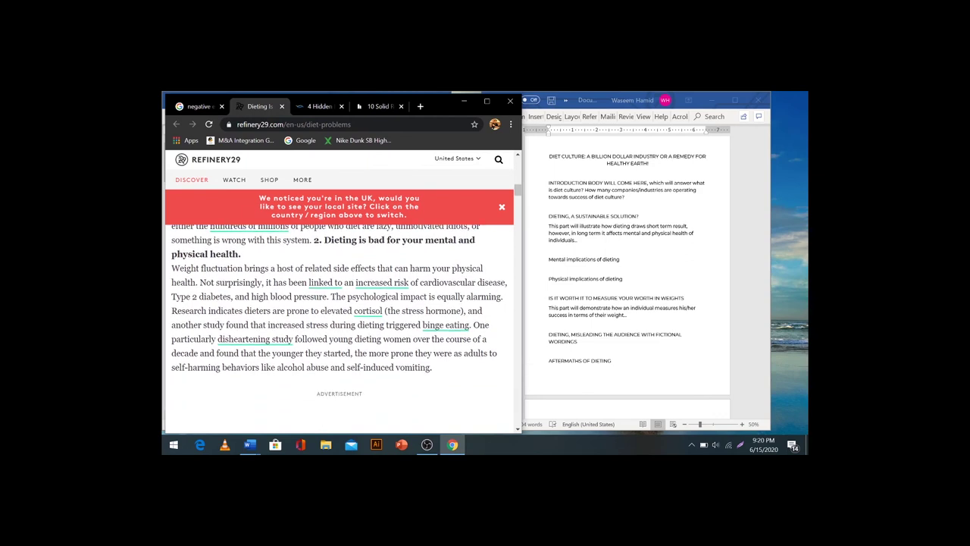
- Highlight the heading "Dieting is bad for your mental and physical health" and check the other open article before returning to Refinery29
{"action": "left_click_drag", "start_coordinate": [325, 241], "coordinate": [340, 260]}
{"action": "left_click", "coordinate": [318, 106]}
{"action": "left_click", "coordinate": [357, 105]}
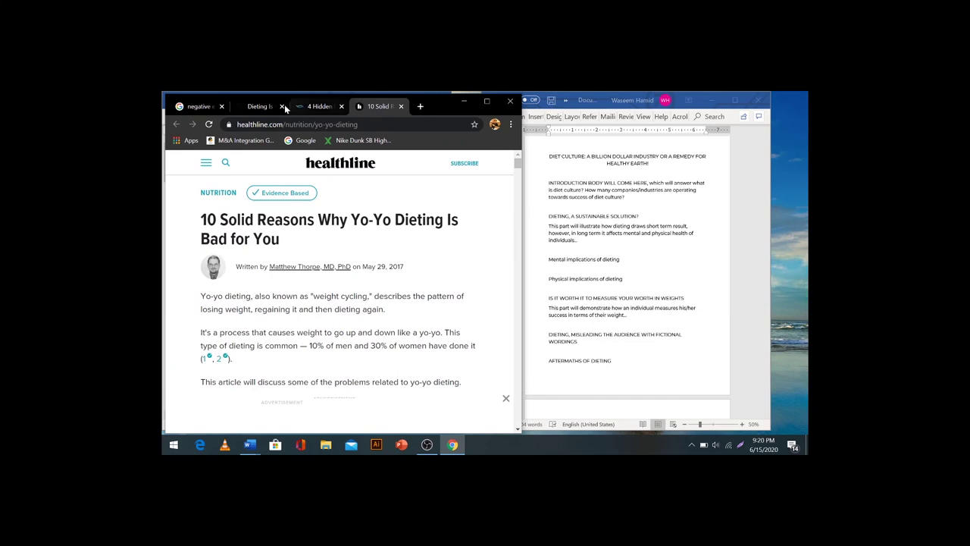
{"action": "left_click", "coordinate": [280, 106]}
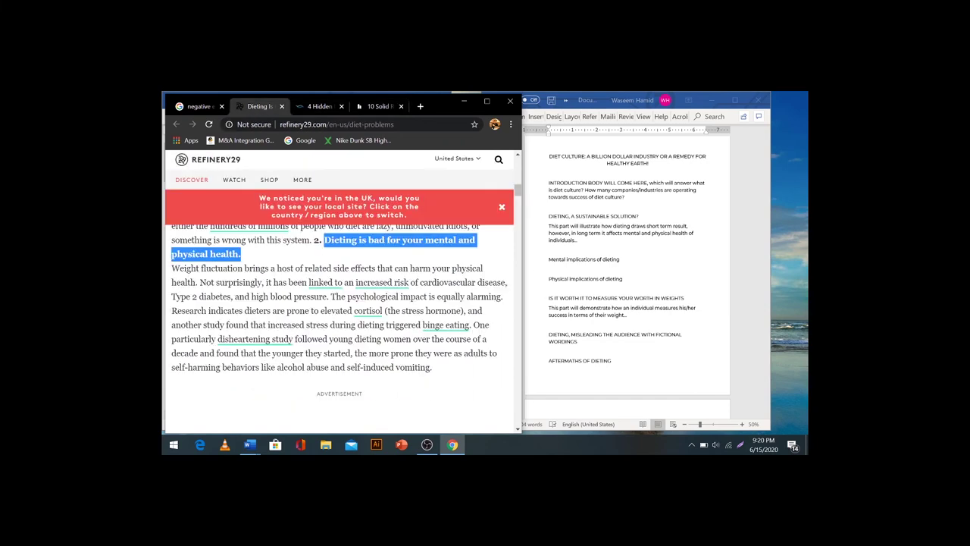
- Add "PARAPHRASE!" as the fifth item of the numbered list of article-writing steps
{"action": "left_click", "coordinate": [578, 259]}
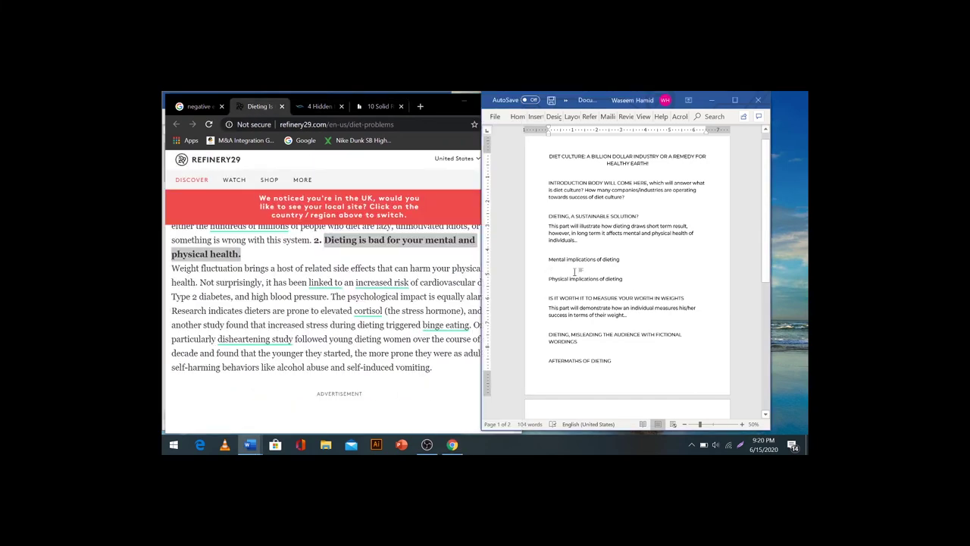
{"action": "key", "text": "alt+Tab"}
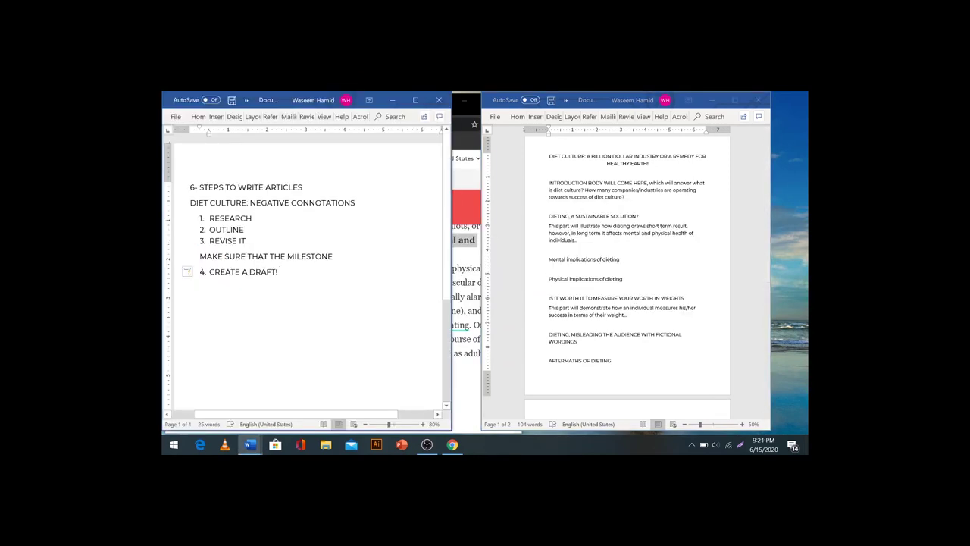
{"action": "key", "text": "Return"}
{"action": "type", "text": "PARAPHRASE!"}
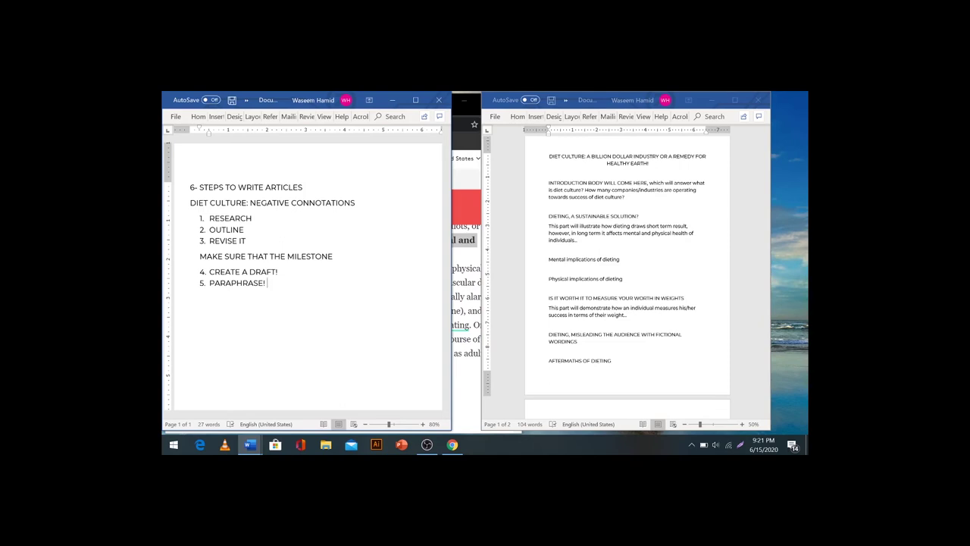
- Copy the weight fluctuation paragraph from the Refinery29 article and paste it below "Mental implications of dieting" in the outline
{"action": "left_click", "coordinate": [562, 265]}
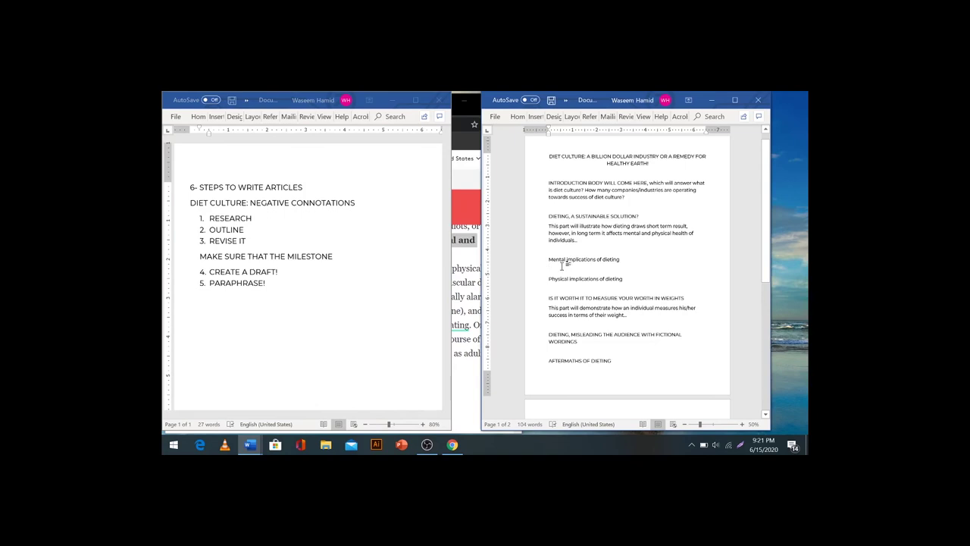
{"action": "left_click_drag", "start_coordinate": [549, 213], "coordinate": [696, 310]}
{"action": "left_click", "coordinate": [629, 364]}
{"action": "left_click", "coordinate": [452, 445]}
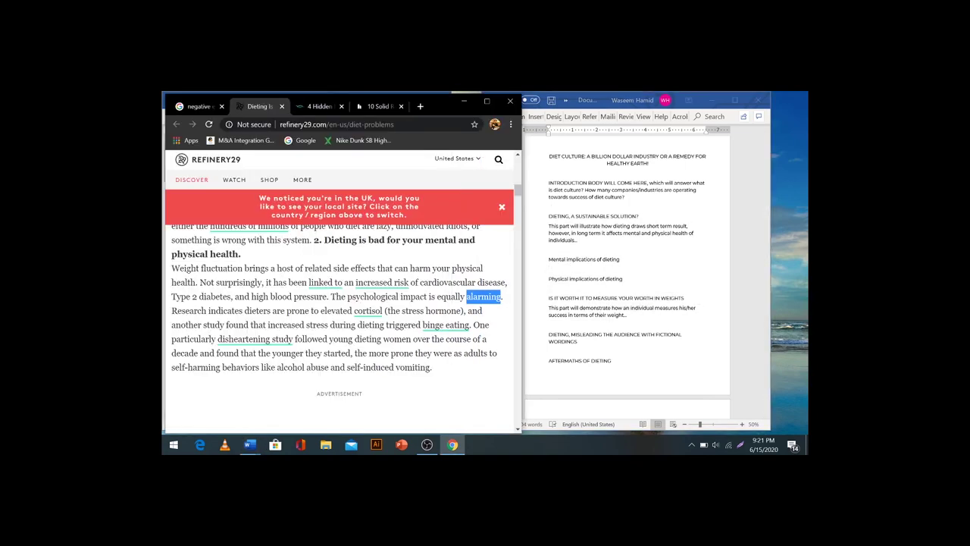
{"action": "triple_click", "coordinate": [484, 296]}
{"action": "key", "text": "ctrl+c"}
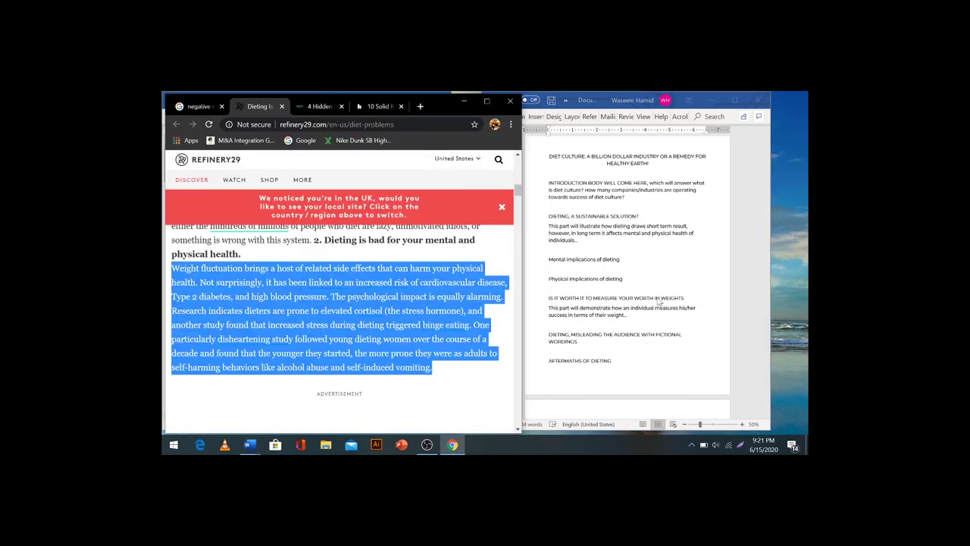
{"action": "left_click", "coordinate": [598, 314]}
{"action": "key", "text": "ctrl+v"}
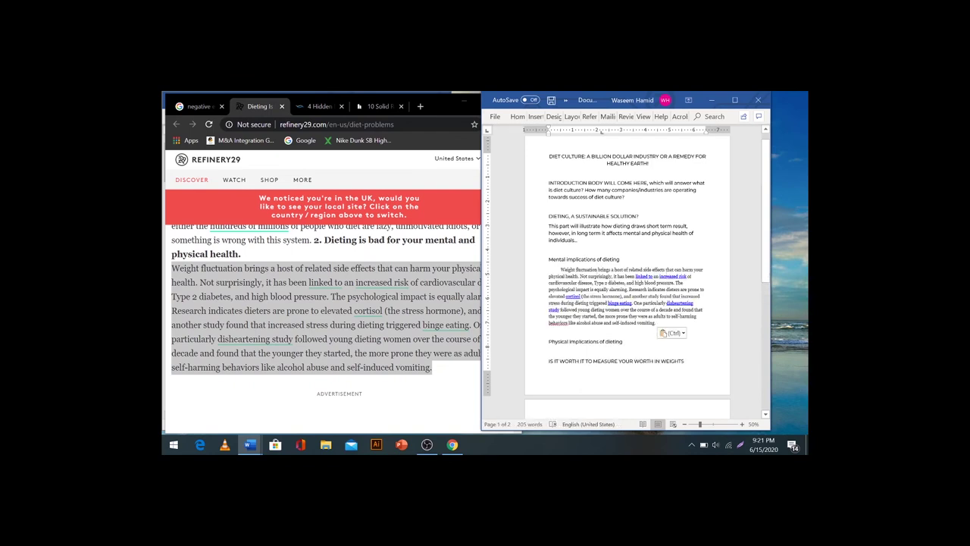
- Select the pasted paragraph and move the outline window over the Chrome window to free space beside it
{"action": "triple_click", "coordinate": [604, 292]}
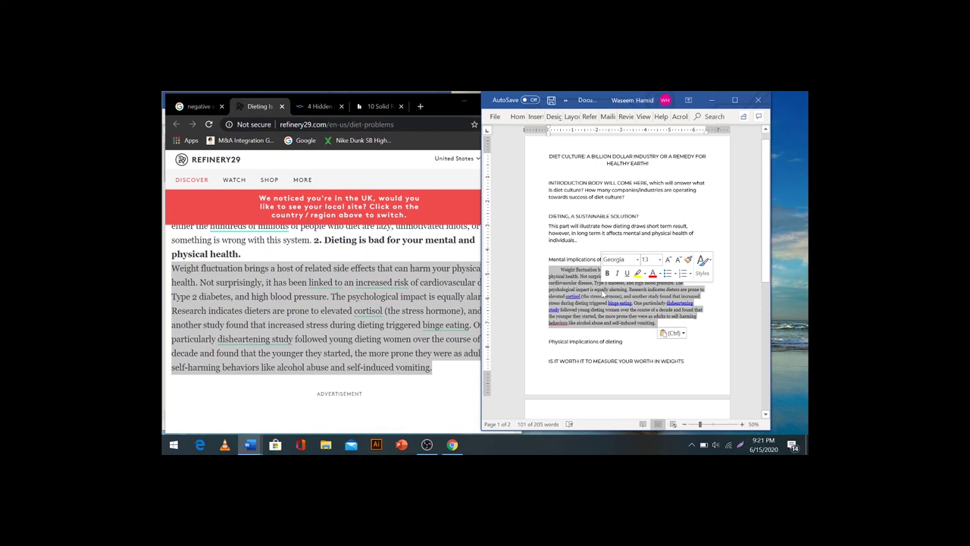
{"action": "left_click_drag", "start_coordinate": [618, 101], "coordinate": [328, 93]}
{"action": "left_click", "coordinate": [773, 100]}
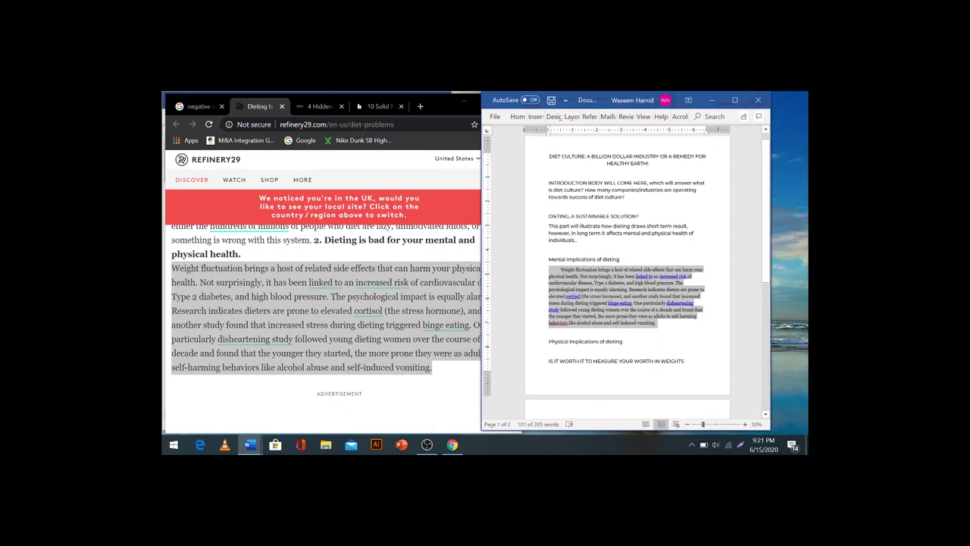
{"action": "left_click_drag", "start_coordinate": [595, 99], "coordinate": [284, 99]}
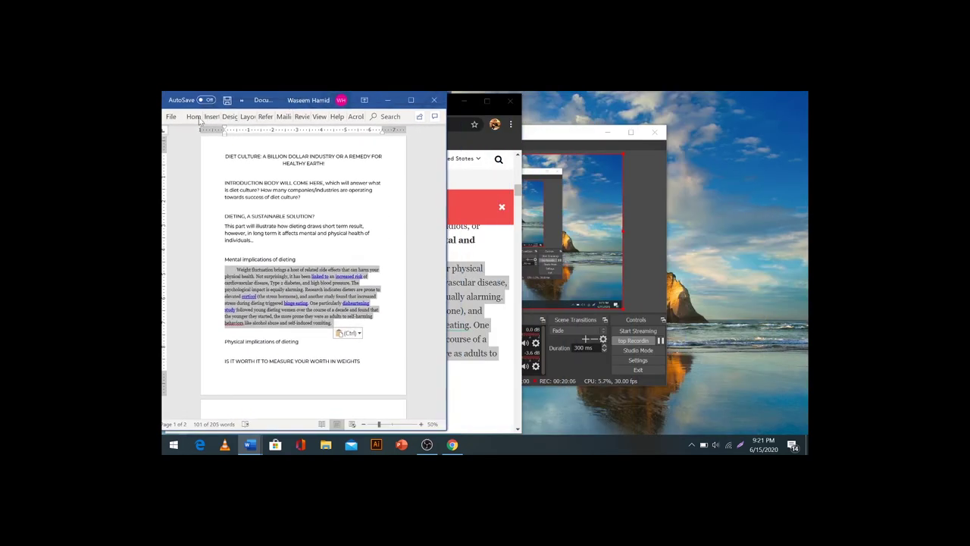
- Create a new blank document and place its window beside the outline
{"action": "left_click", "coordinate": [172, 117]}
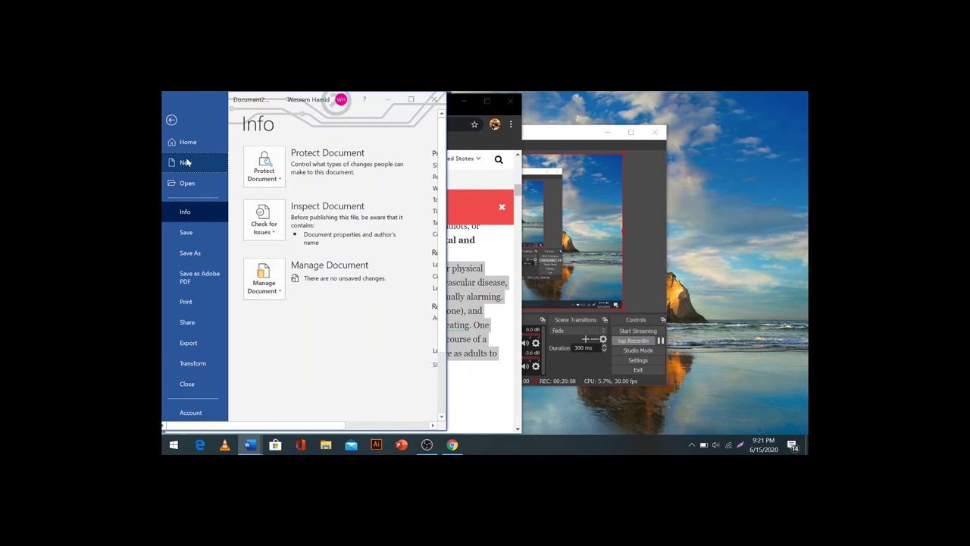
{"action": "left_click", "coordinate": [186, 162]}
{"action": "left_click", "coordinate": [314, 264]}
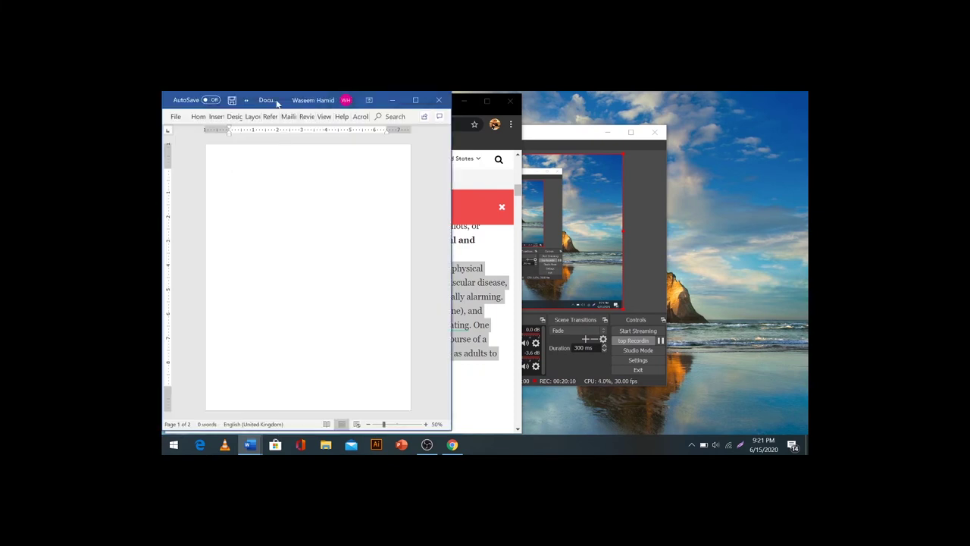
{"action": "left_click_drag", "start_coordinate": [278, 103], "coordinate": [609, 105]}
- Copy the title "DIET CULTURE: A BILLION DOLLAR INDUSTRY OR A REMEDY FOR HEALTHY EARTH!" from the outline into the new document
{"action": "left_click", "coordinate": [290, 157]}
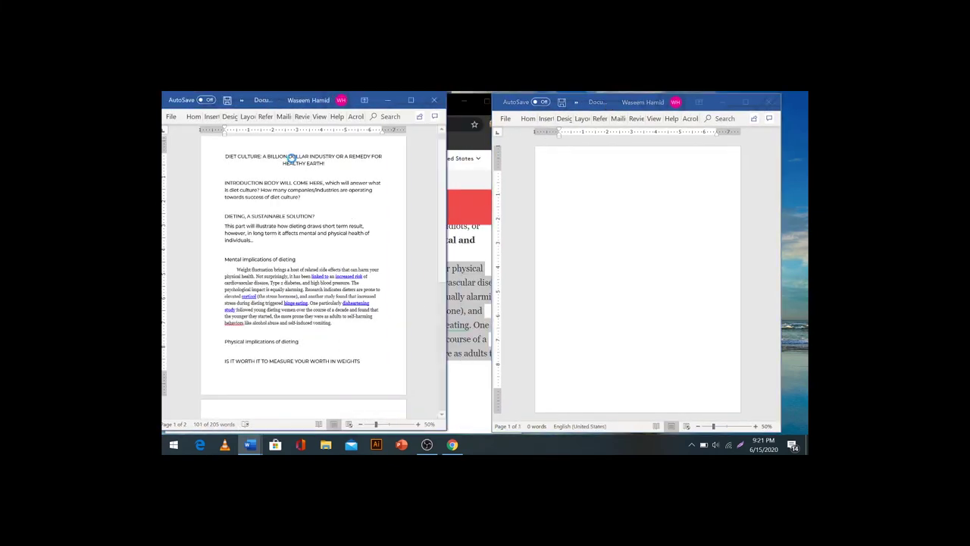
{"action": "triple_click", "coordinate": [290, 157]}
{"action": "key", "text": "ctrl+c"}
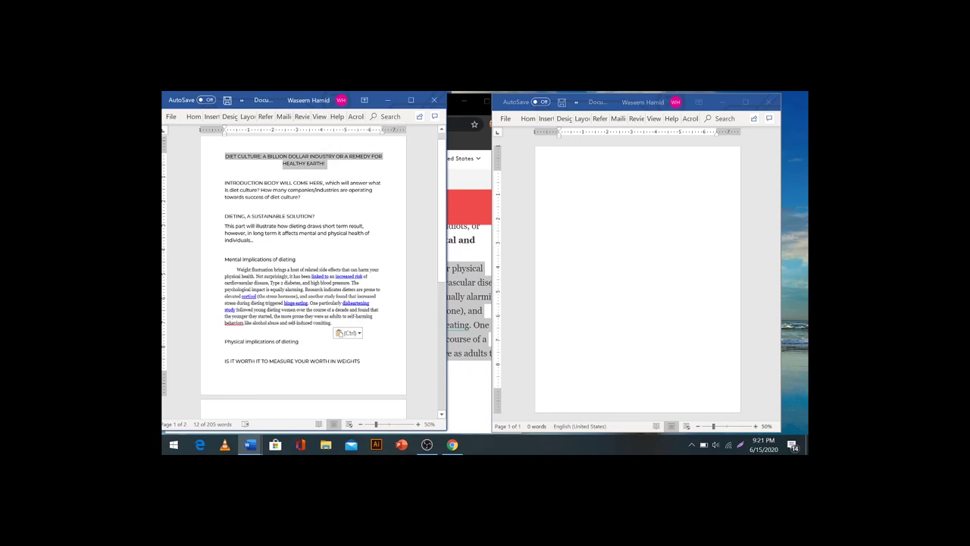
{"action": "left_click", "coordinate": [541, 205]}
{"action": "key", "text": "ctrl+v"}
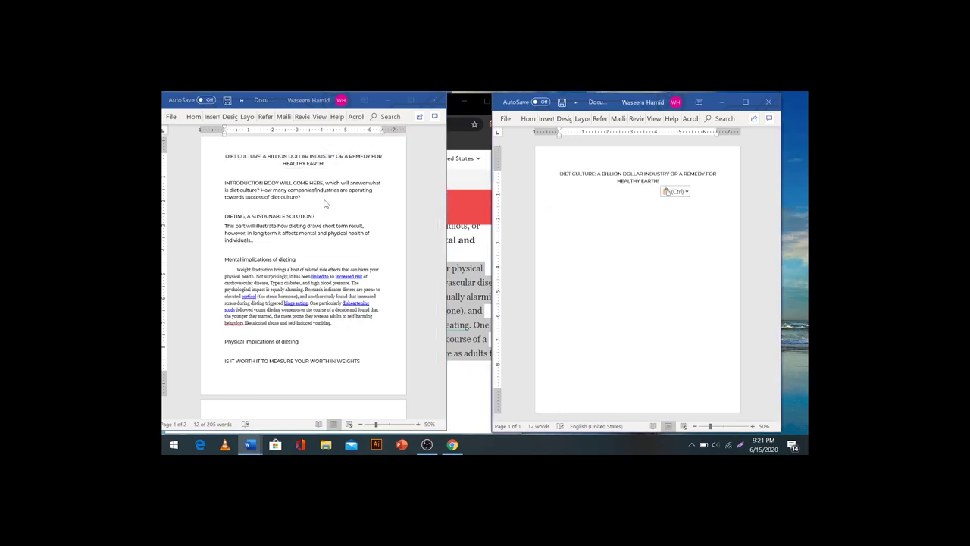
- Copy the Refinery29 article's opening paragraph about quitting dieting over the outline's placeholder text following "INTRODUCTION BODY WILL COME HERE"
{"action": "key", "text": "alt+Tab"}
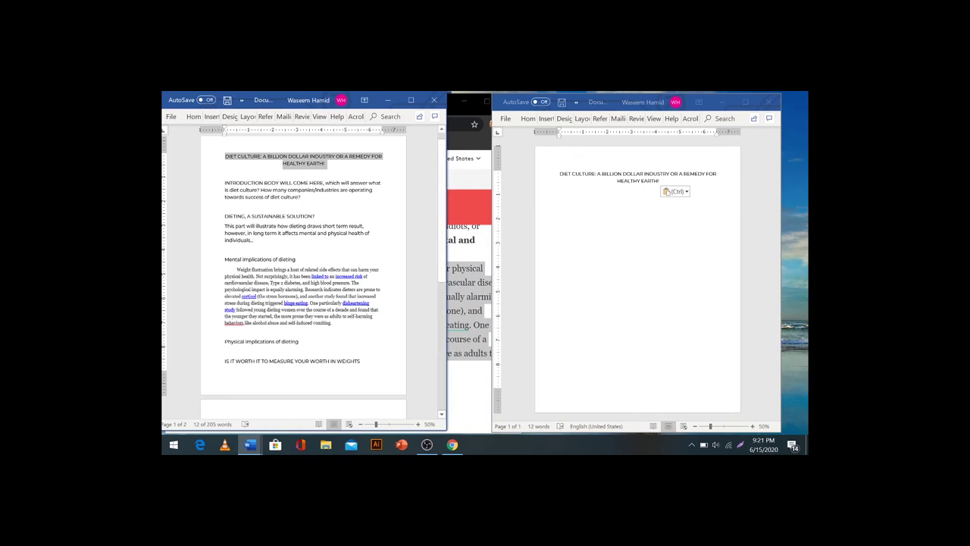
{"action": "key", "text": "alt+Tab"}
{"action": "scroll", "coordinate": [458, 282], "scroll_direction": "up", "scroll_amount": 10}
{"action": "scroll", "coordinate": [455, 279], "scroll_direction": "down", "scroll_amount": 5}
{"action": "scroll", "coordinate": [455, 279], "scroll_direction": "up", "scroll_amount": 2}
{"action": "left_click_drag", "start_coordinate": [171, 266], "coordinate": [463, 365]}
{"action": "key", "text": "ctrl+c"}
{"action": "key", "text": "alt+Tab"}
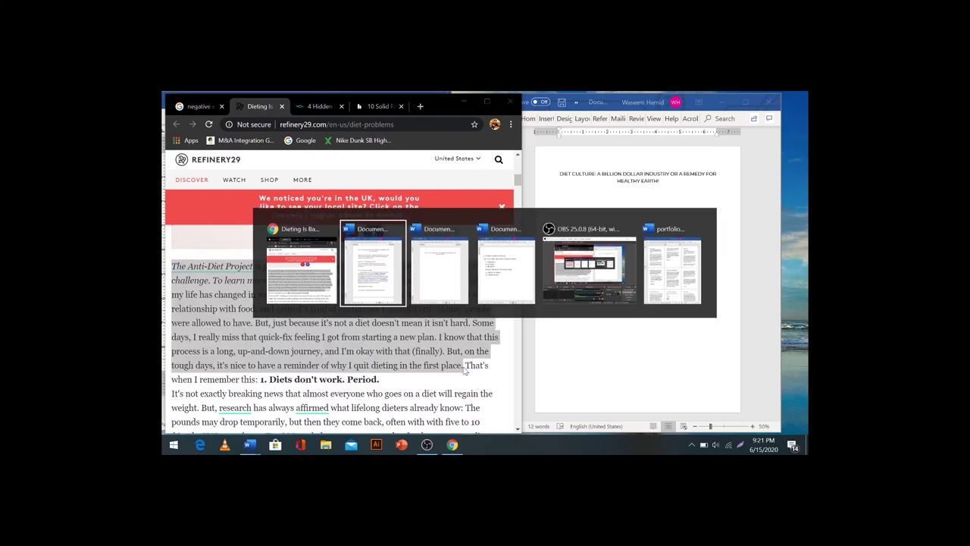
{"action": "left_click_drag", "start_coordinate": [225, 156], "coordinate": [301, 197]}
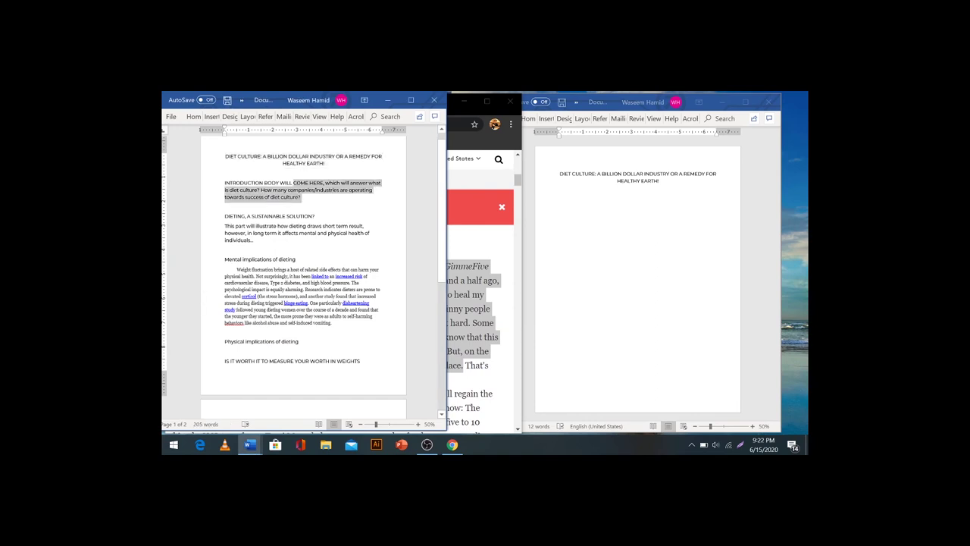
{"action": "key", "text": "ctrl+v"}
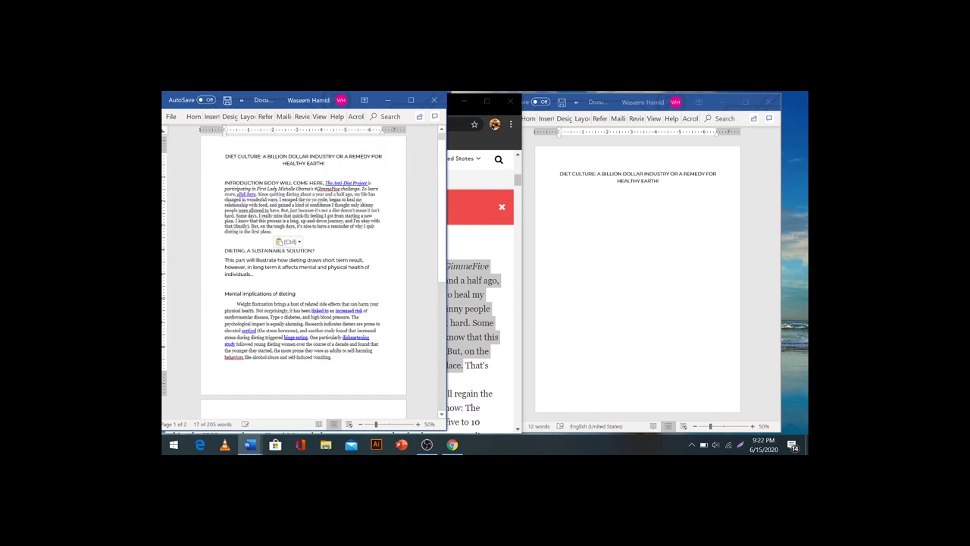
- Select the outline's introduction paragraph for reference and place the cursor beneath the title in the new document
{"action": "left_click", "coordinate": [605, 203]}
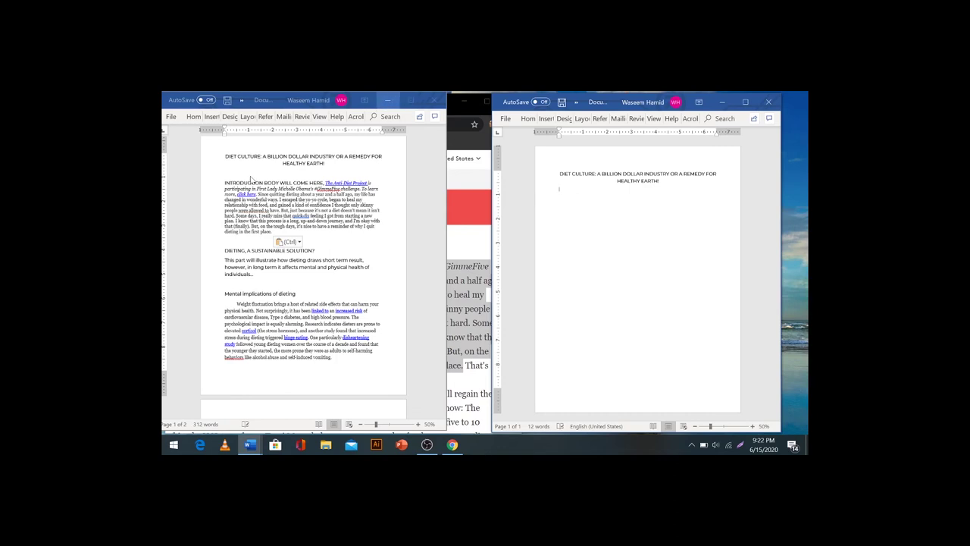
{"action": "left_click", "coordinate": [271, 231]}
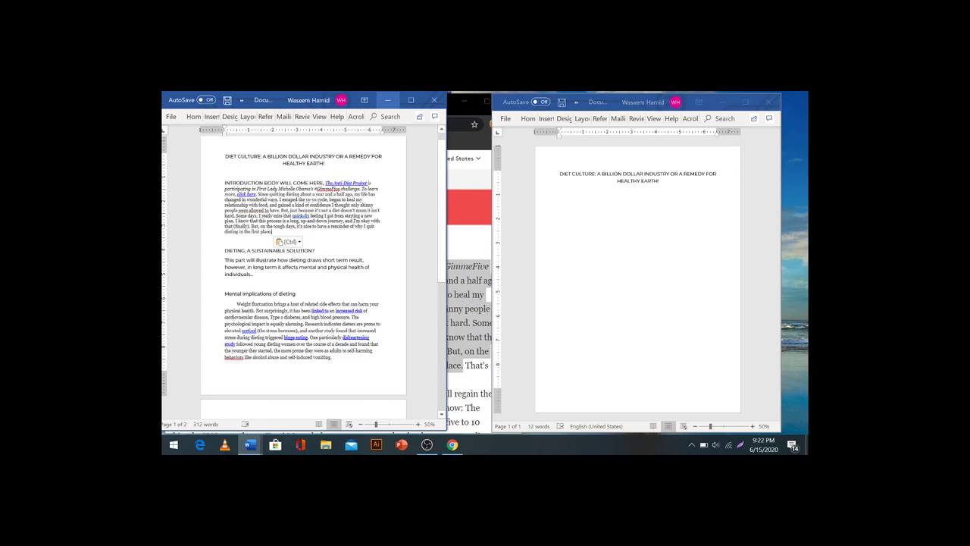
{"action": "triple_click", "coordinate": [271, 227]}
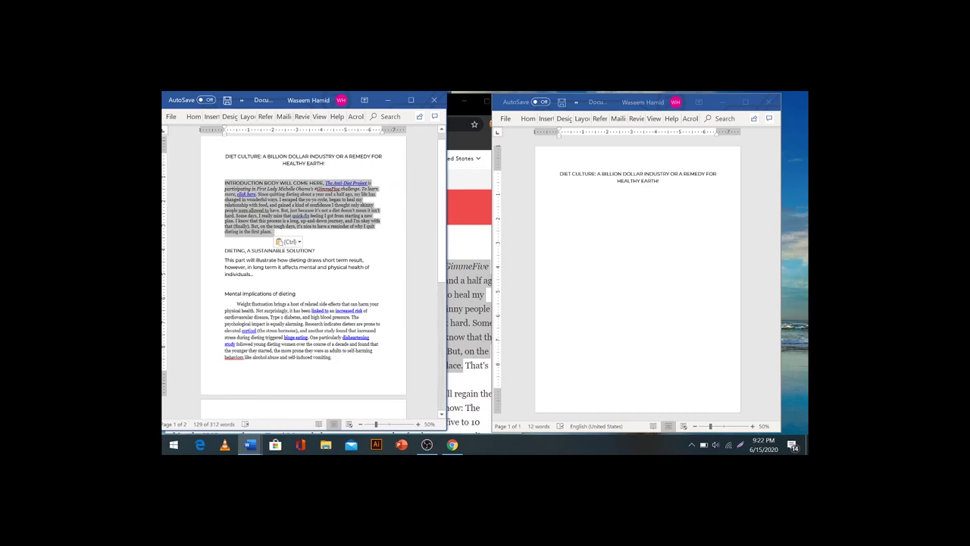
{"action": "left_click", "coordinate": [659, 201]}
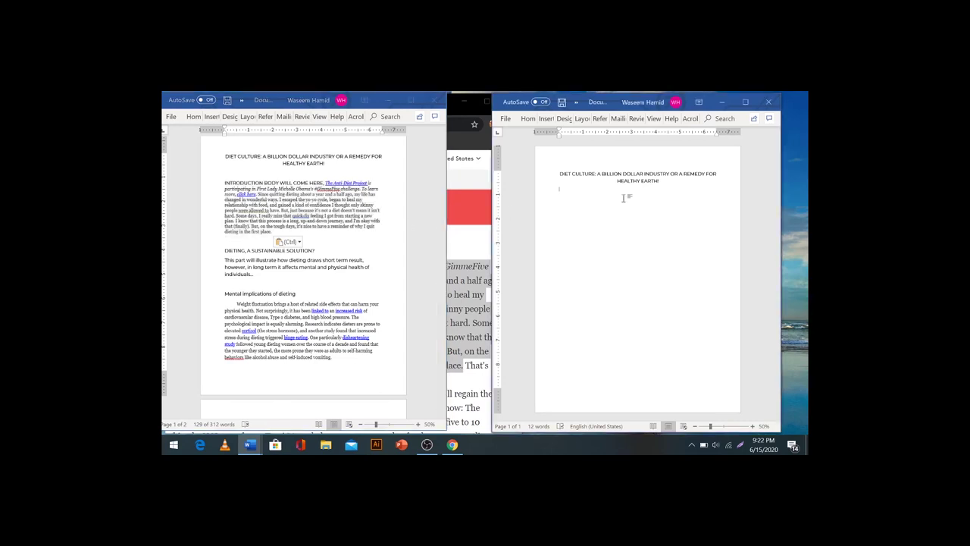
- Minimise the outline and bring the numbered list of article-writing steps to the front
{"action": "left_click", "coordinate": [387, 100]}
{"action": "key", "text": "alt+Tab"}
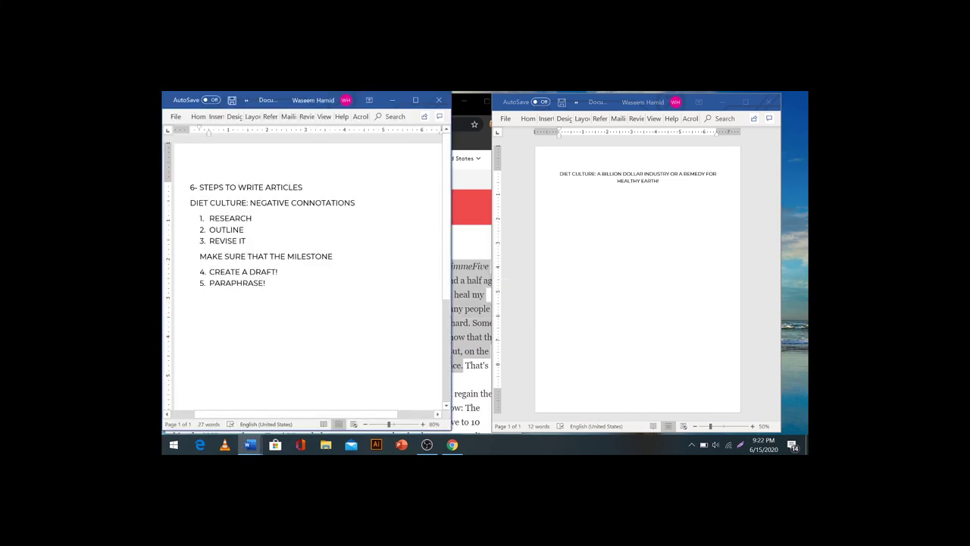
- Add "CONCLUDE" as the sixth item in the numbered list of article-writing steps
{"action": "key", "text": "Return"}
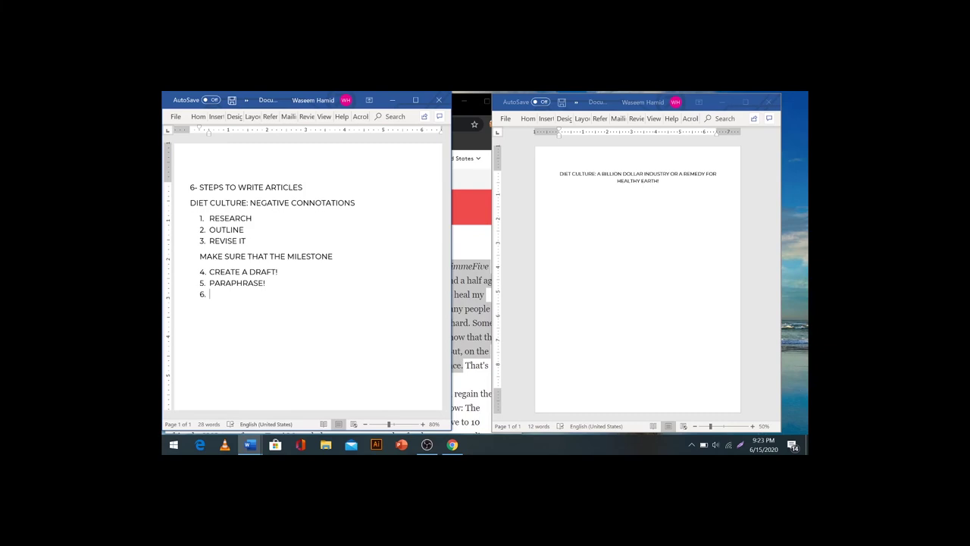
{"action": "key", "text": "shift+Up"}
{"action": "key", "text": "shift+Up"}
{"action": "key", "text": "shift+Up"}
{"action": "key", "text": "shift+Up"}
{"action": "key", "text": "shift+Up"}
{"action": "key", "text": "shift+Up"}
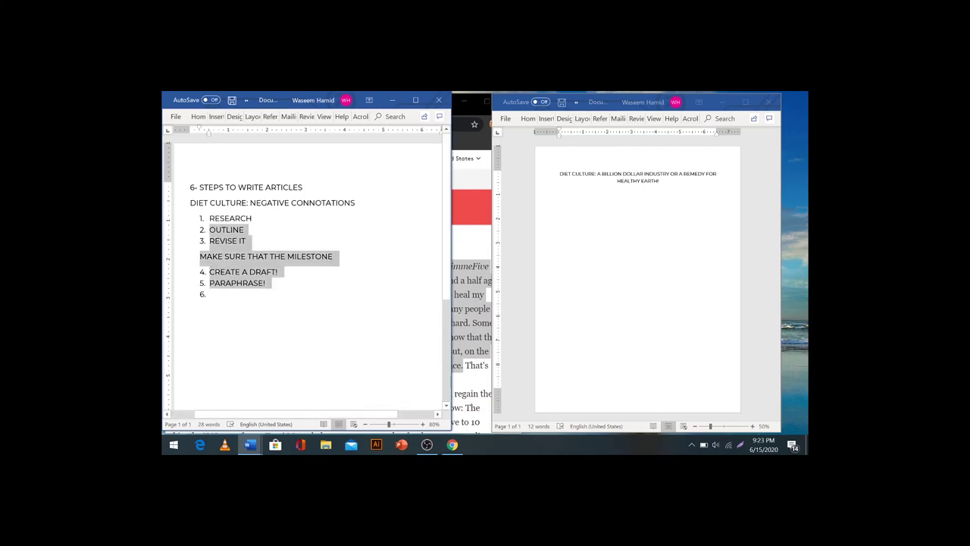
{"action": "left_click", "coordinate": [249, 271]}
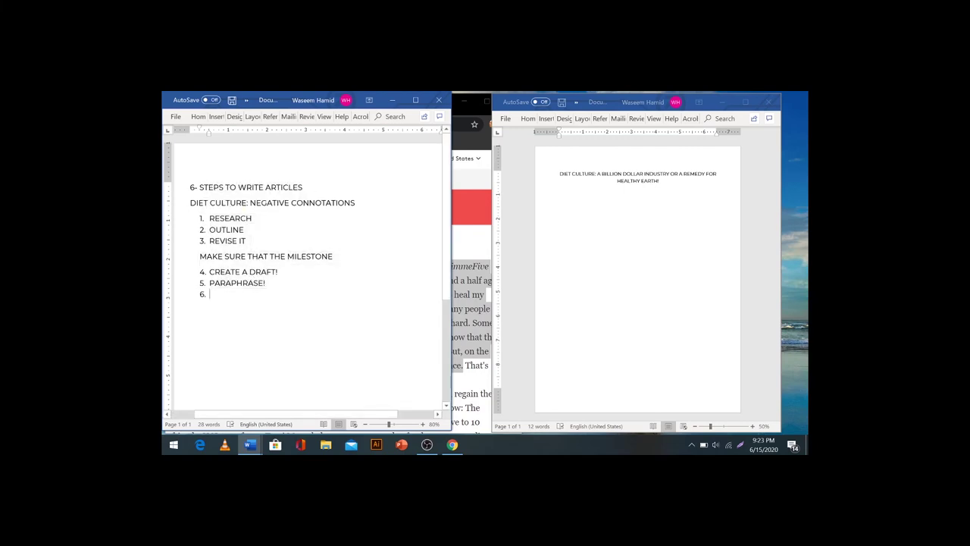
{"action": "type", "text": "CONCLUDE"}
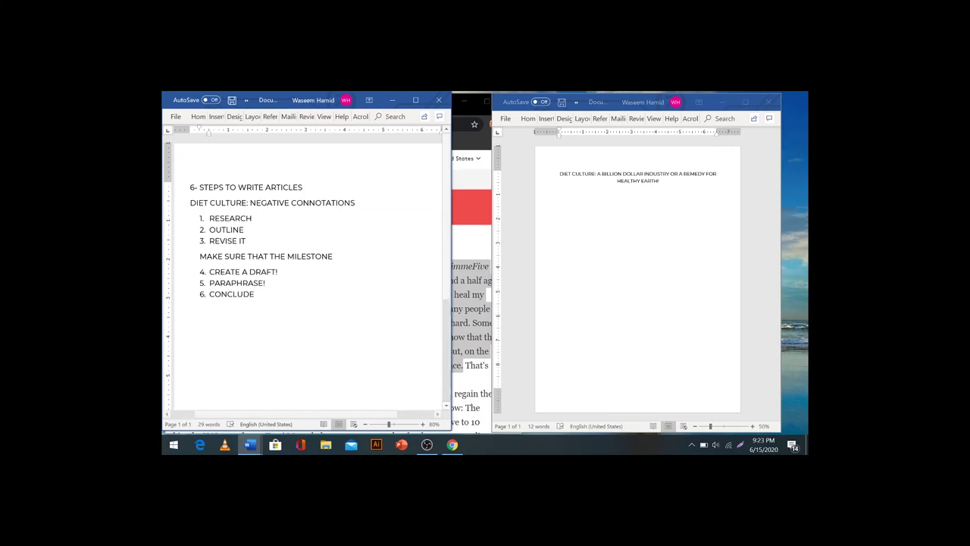
- Minimise the list of article-writing steps and bring the diet culture outline document to the front
{"action": "left_click", "coordinate": [506, 127]}
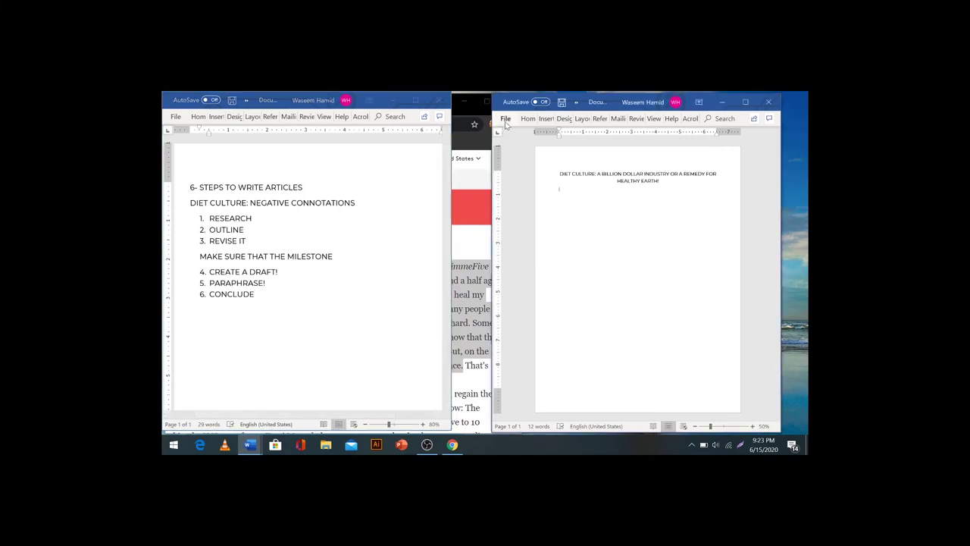
{"action": "left_click", "coordinate": [388, 101]}
{"action": "key", "text": "alt+Tab"}
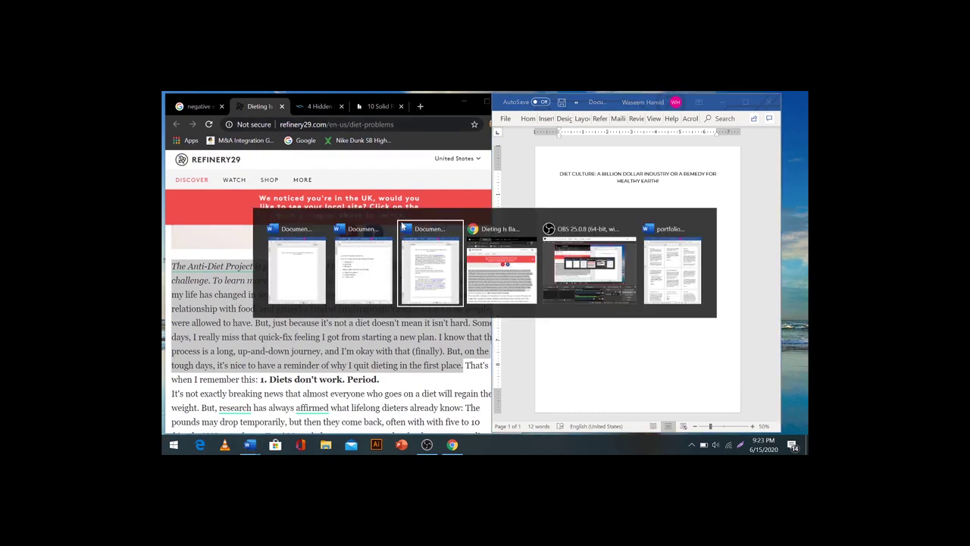
{"action": "left_click", "coordinate": [350, 214]}
- Save the outline and export it as an Adobe PDF named "DIET CULTURE" in the Documents folder
{"action": "left_click", "coordinate": [172, 116]}
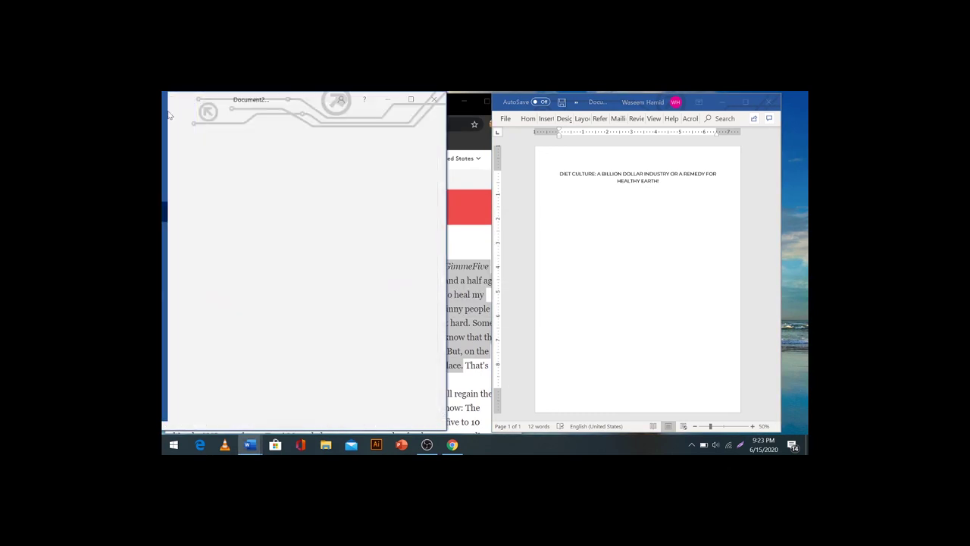
{"action": "left_click", "coordinate": [189, 277]}
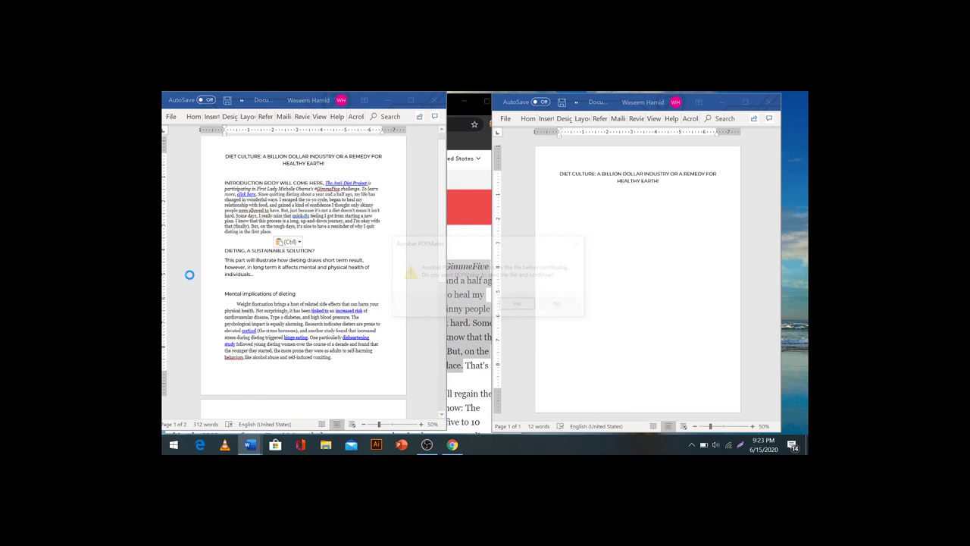
{"action": "left_click", "coordinate": [518, 304]}
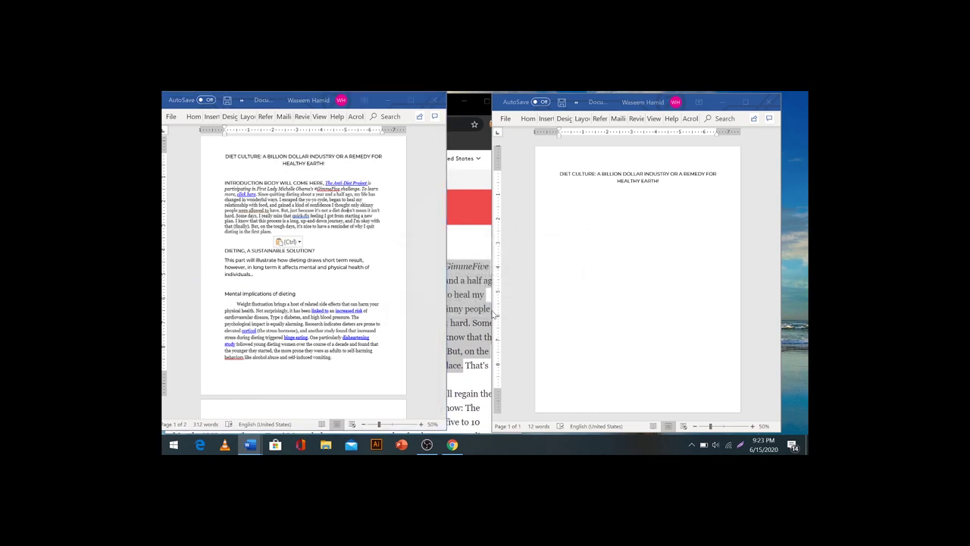
{"action": "left_click", "coordinate": [400, 331]}
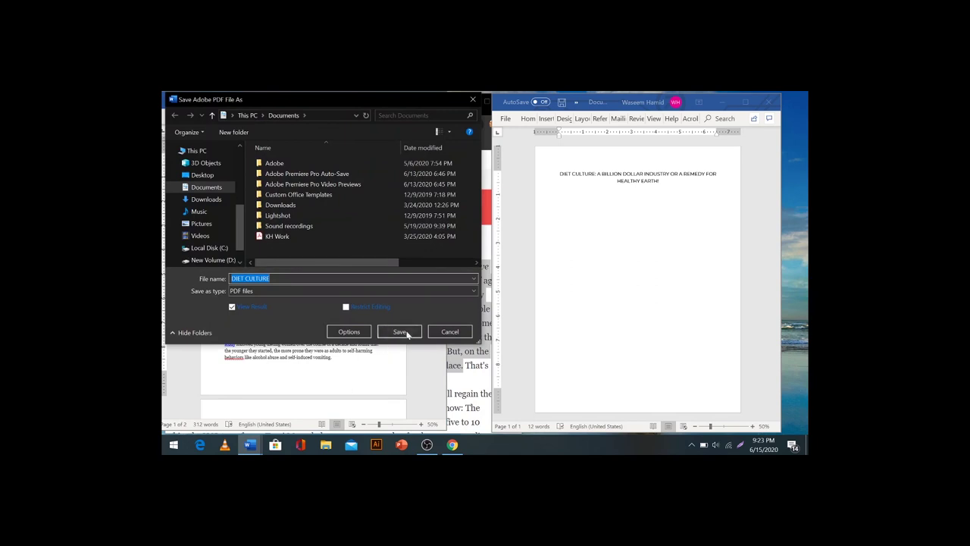
{"action": "left_click", "coordinate": [406, 335]}
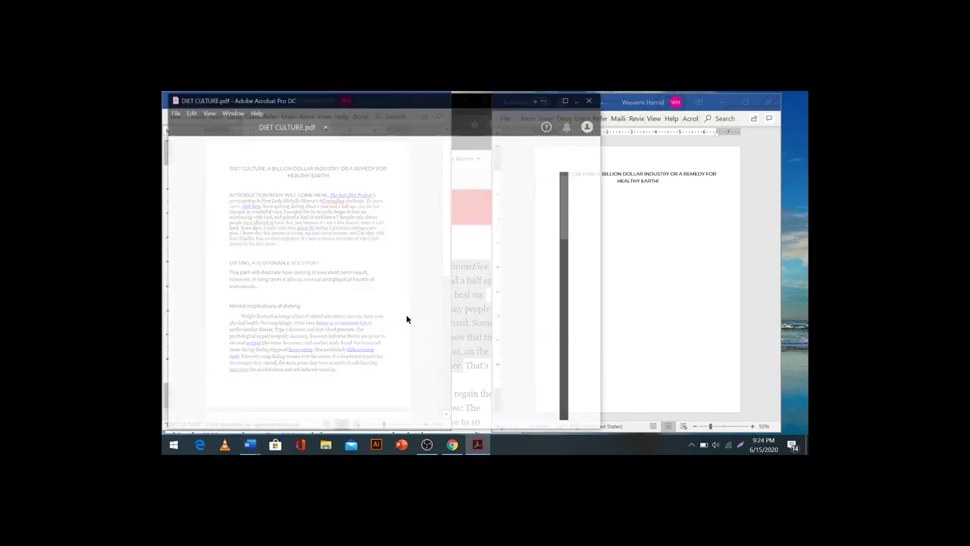
- Maximise the exported PDF in Acrobat at 100% zoom and open it in Edit PDF mode
{"action": "left_click", "coordinate": [568, 99]}
{"action": "key", "text": "ctrl+1"}
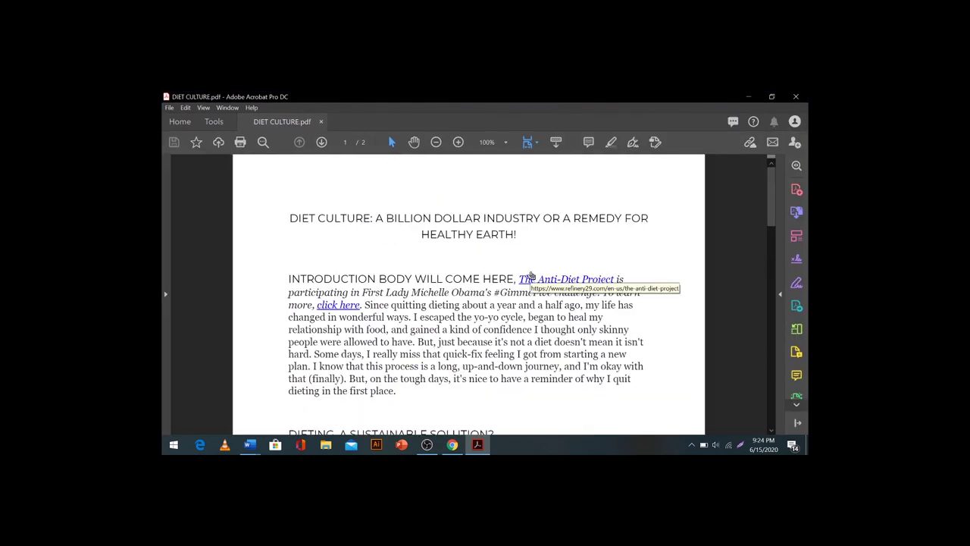
{"action": "left_click", "coordinate": [796, 281]}
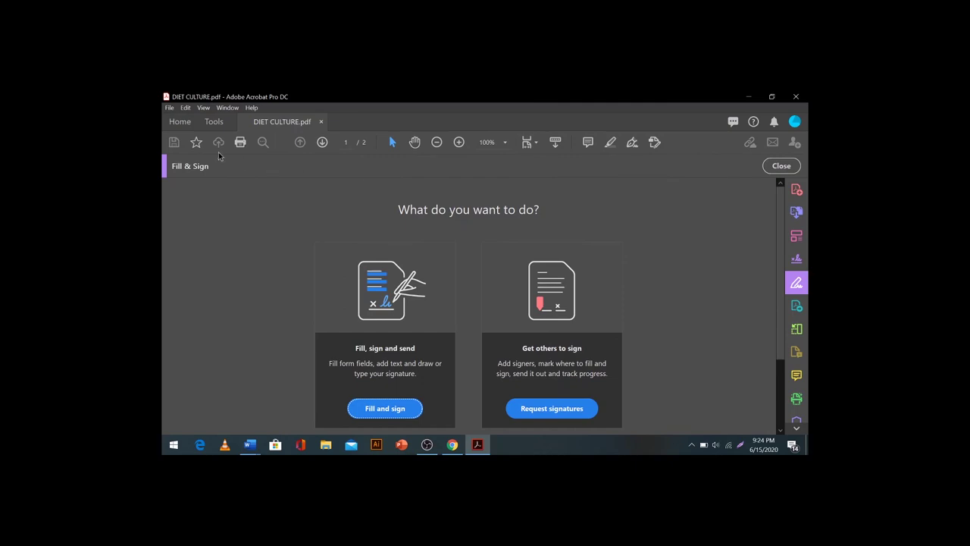
{"action": "left_click", "coordinate": [778, 168]}
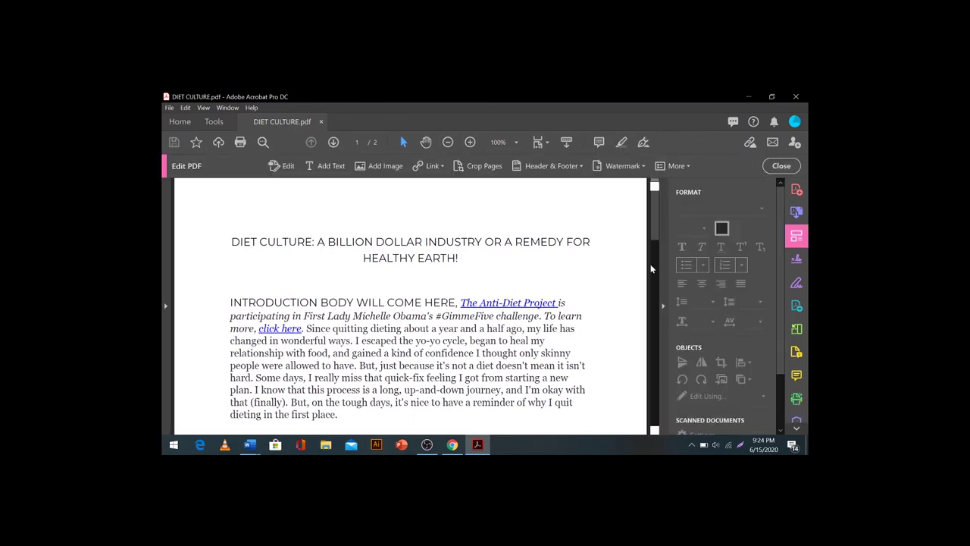
- Select part of the "challenge. To learn" text in the introduction paragraph of the PDF
{"action": "left_click", "coordinate": [573, 315]}
{"action": "triple_click", "coordinate": [573, 316]}
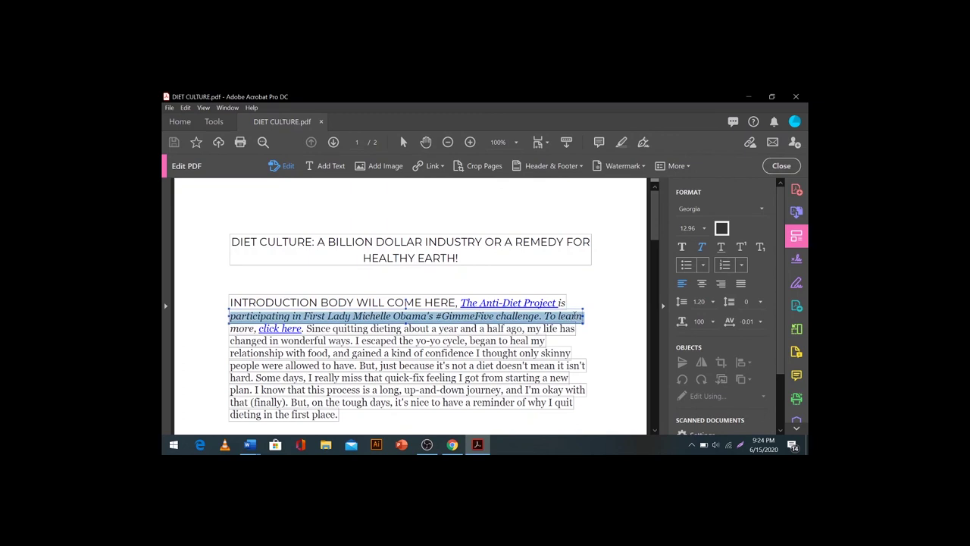
{"action": "left_click", "coordinate": [477, 315]}
{"action": "left_click_drag", "start_coordinate": [494, 316], "coordinate": [582, 316]}
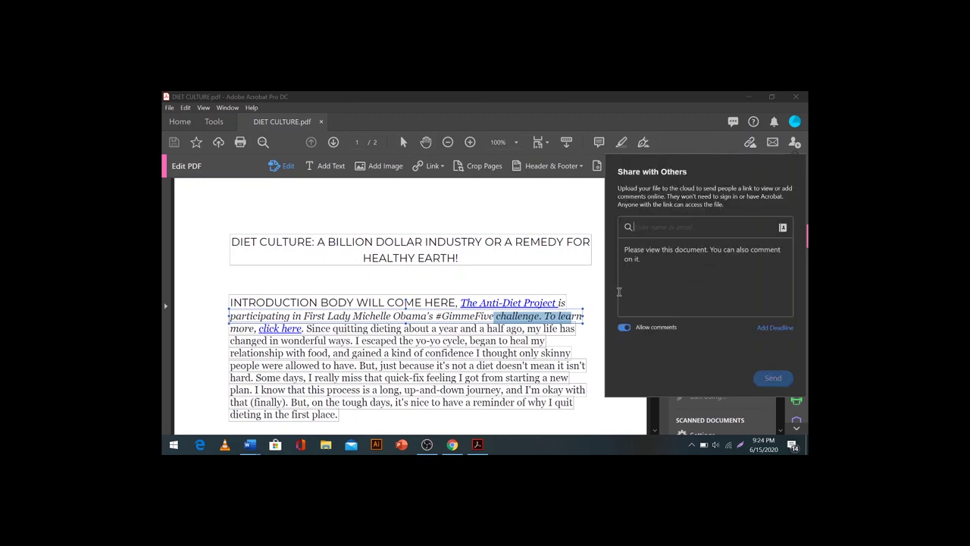
- Enter a request to modify this section, addressed to a person, as the share recipient and append "asdasd" to the sharing message
{"action": "type", "text": "PE"}
{"action": "type", "text": "lease modi"}
{"action": "type", "text": "fy thie"}
{"action": "key", "text": "BackSpace"}
{"action": "type", "text": "s section Waseem!"}
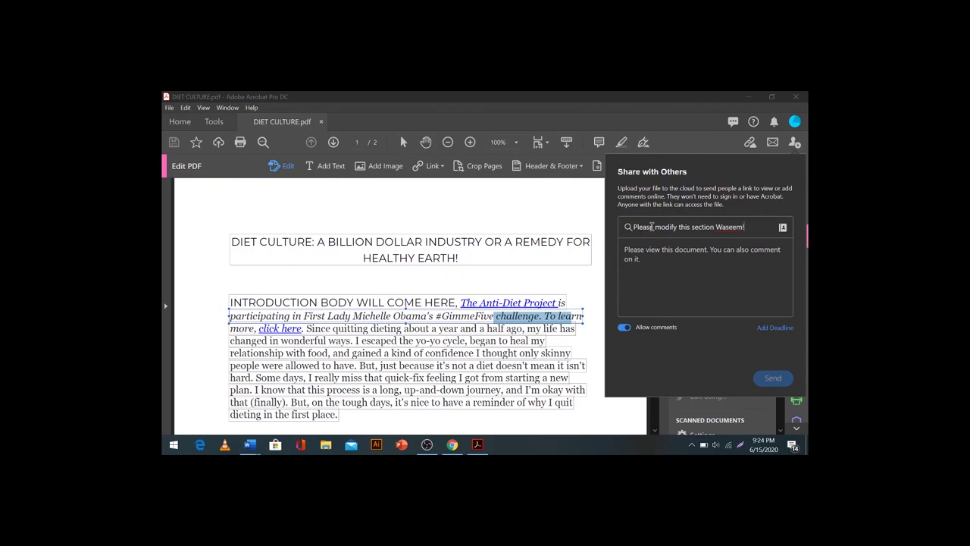
{"action": "triple_click", "coordinate": [682, 226]}
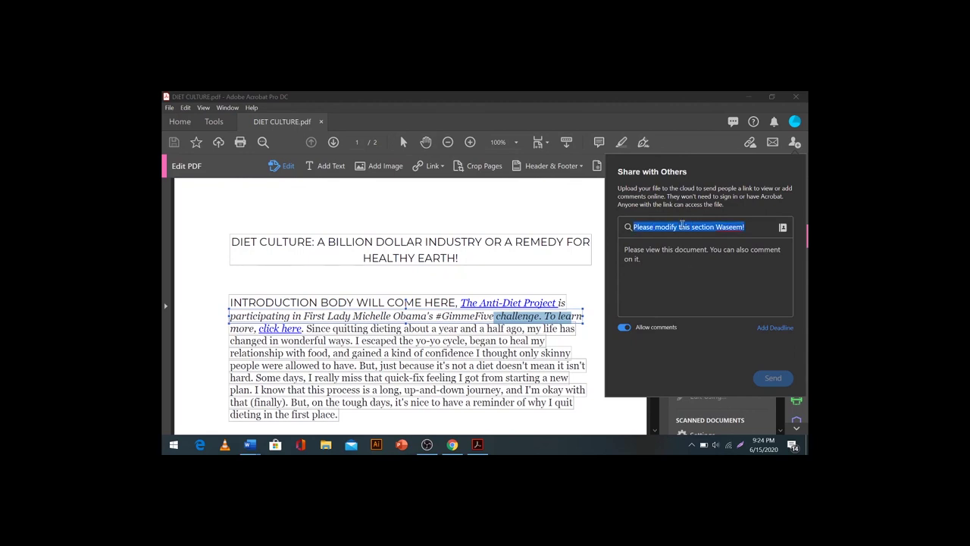
{"action": "left_click", "coordinate": [692, 267]}
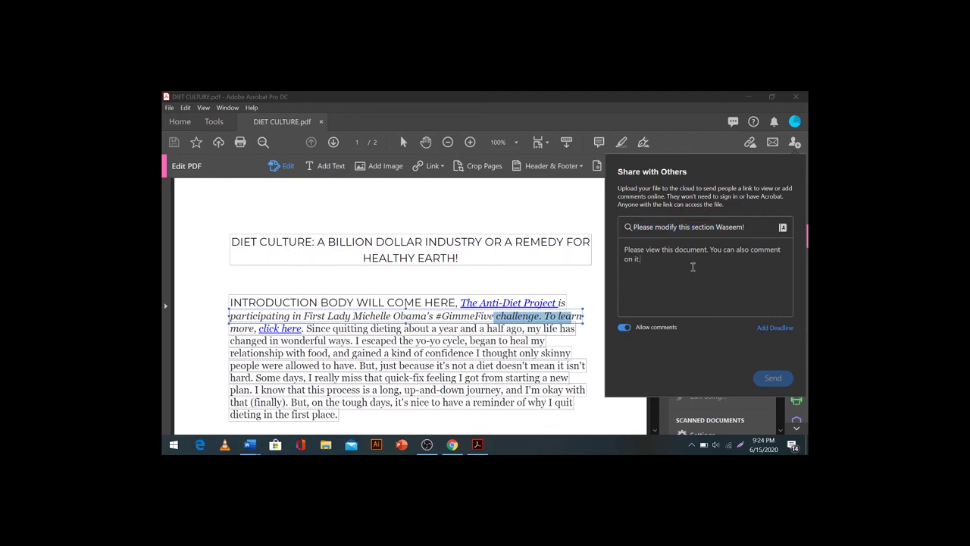
{"action": "type", "text": "asdasd"}
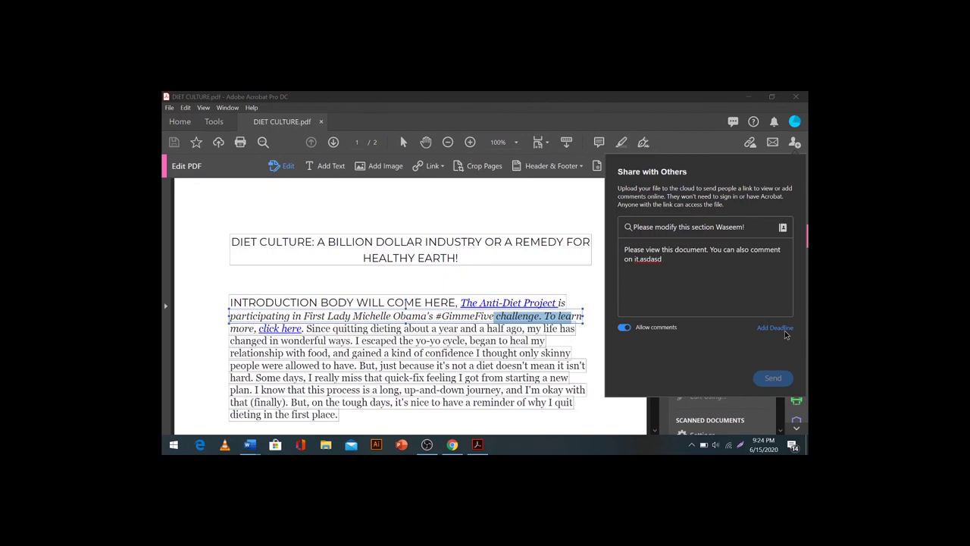
- Show the deadline calendar and comment permission for sharing the PDF, and dismiss the sharing form without sending
{"action": "left_click", "coordinate": [775, 328]}
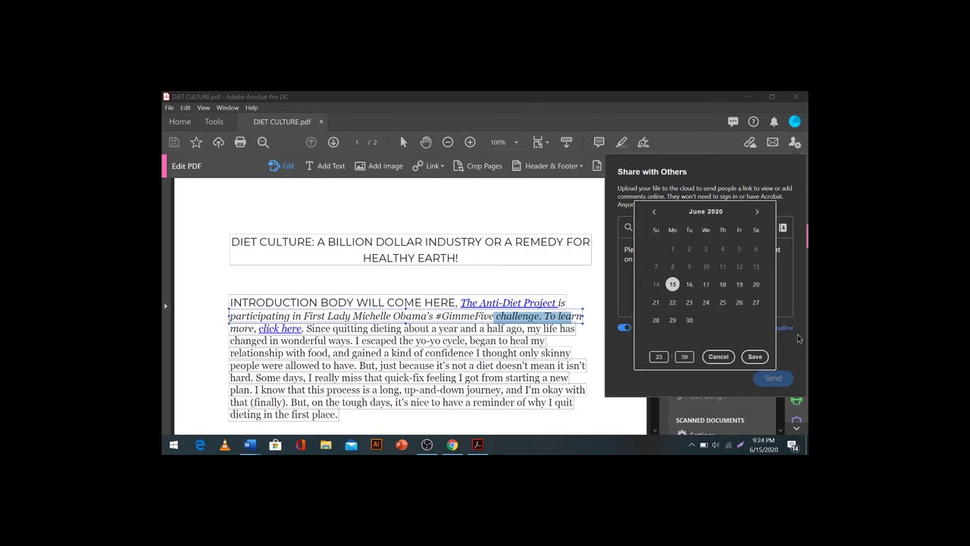
{"action": "left_click", "coordinate": [754, 356]}
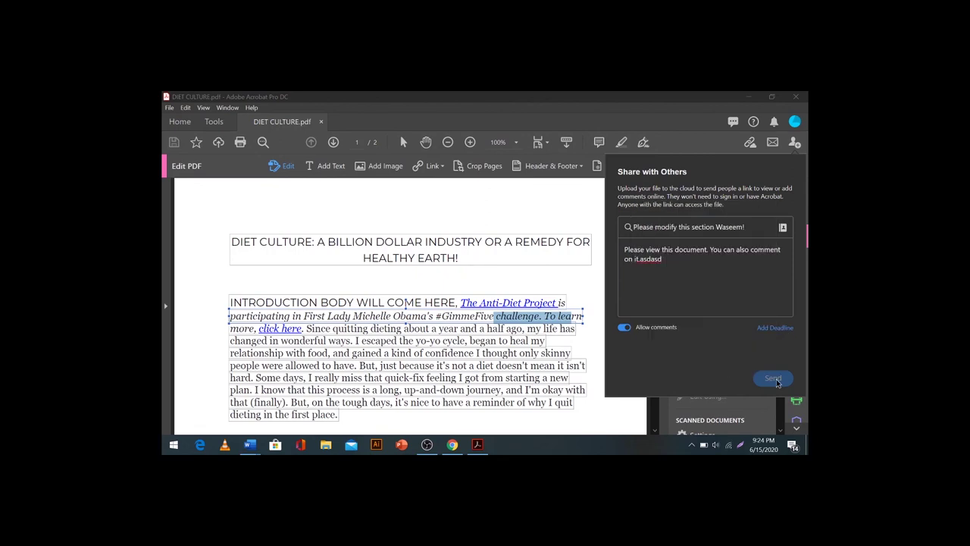
{"action": "left_click", "coordinate": [624, 327]}
{"action": "left_click", "coordinate": [625, 329]}
{"action": "left_click", "coordinate": [576, 286]}
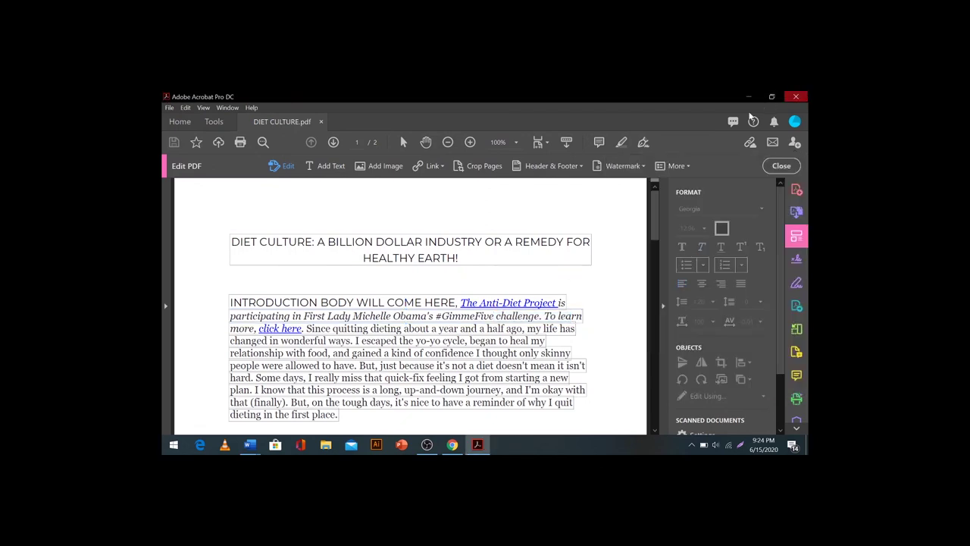
- Close Acrobat and return to the Word document listing the article-writing steps
{"action": "left_click", "coordinate": [796, 96]}
{"action": "left_click", "coordinate": [391, 101]}
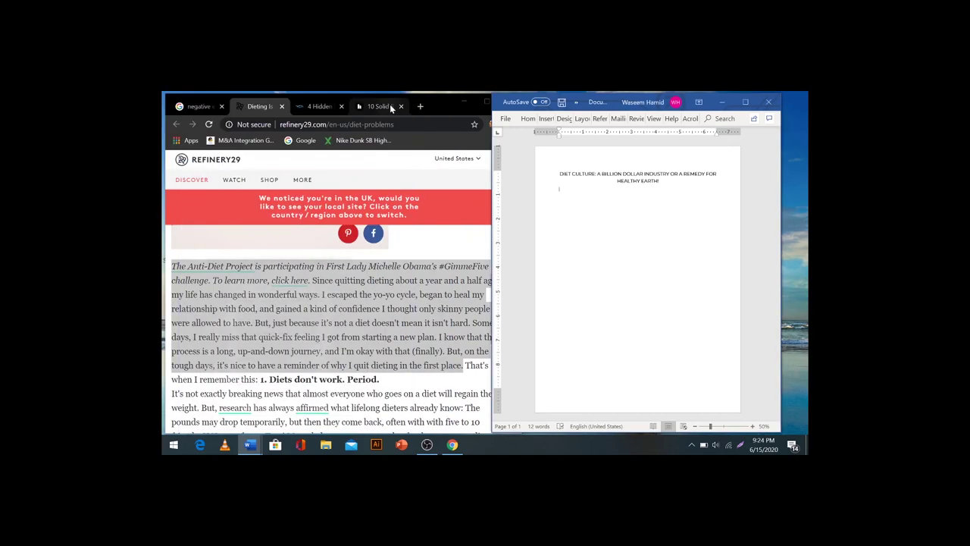
{"action": "key", "text": "alt+Tab"}
{"action": "key", "text": "alt+Tab"}
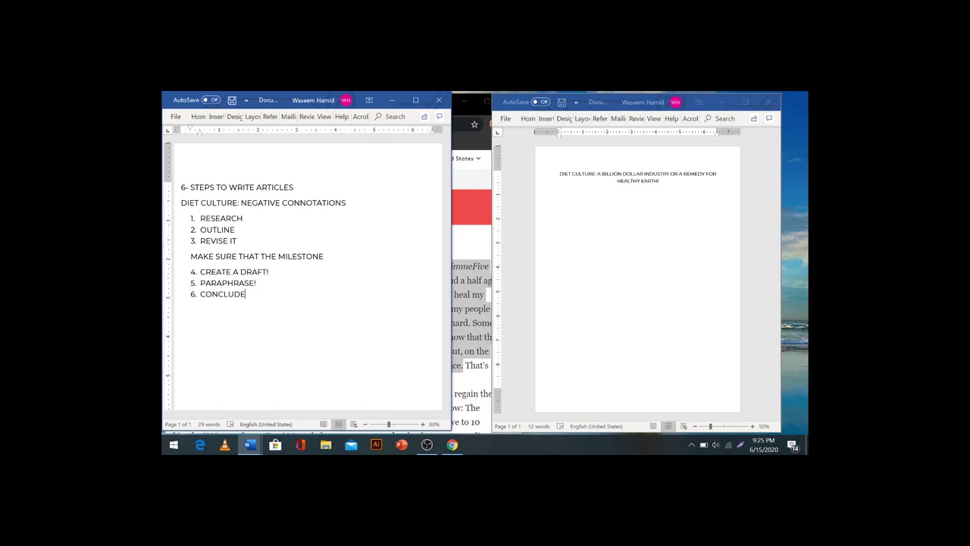
- Highlight the whole list of article-writing steps, from "RESEARCH" to "CONCLUDE", for review
{"action": "left_click", "coordinate": [235, 229]}
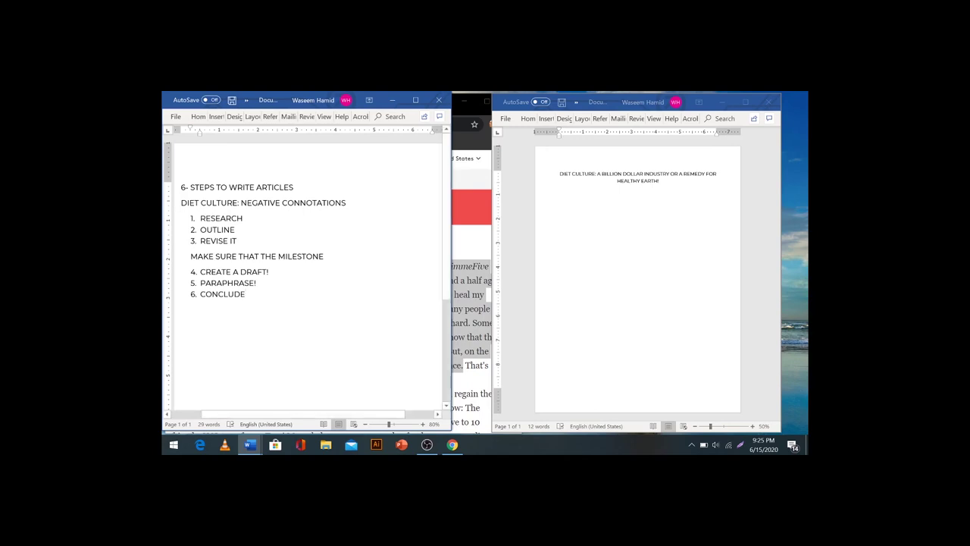
{"action": "left_click", "coordinate": [238, 240]}
{"action": "left_click_drag", "start_coordinate": [246, 294], "coordinate": [195, 222]}
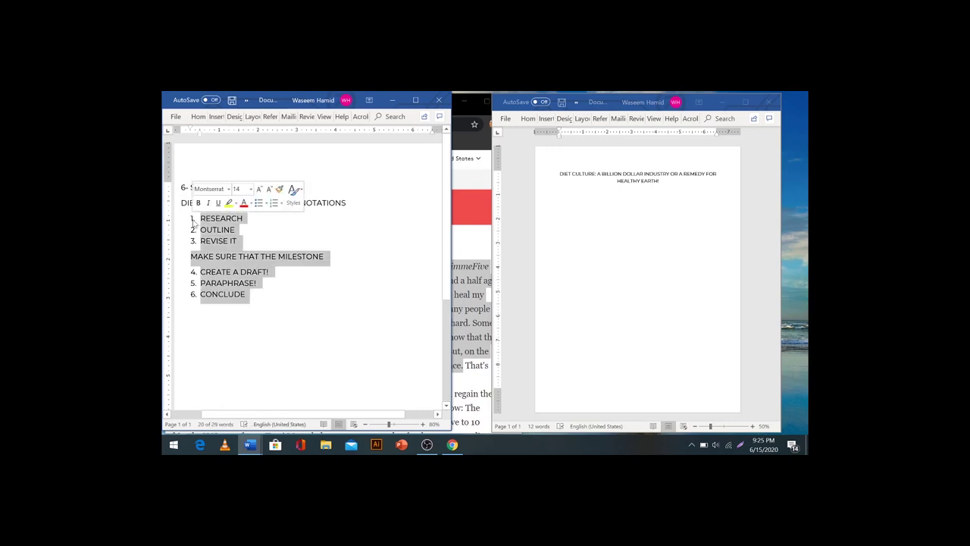